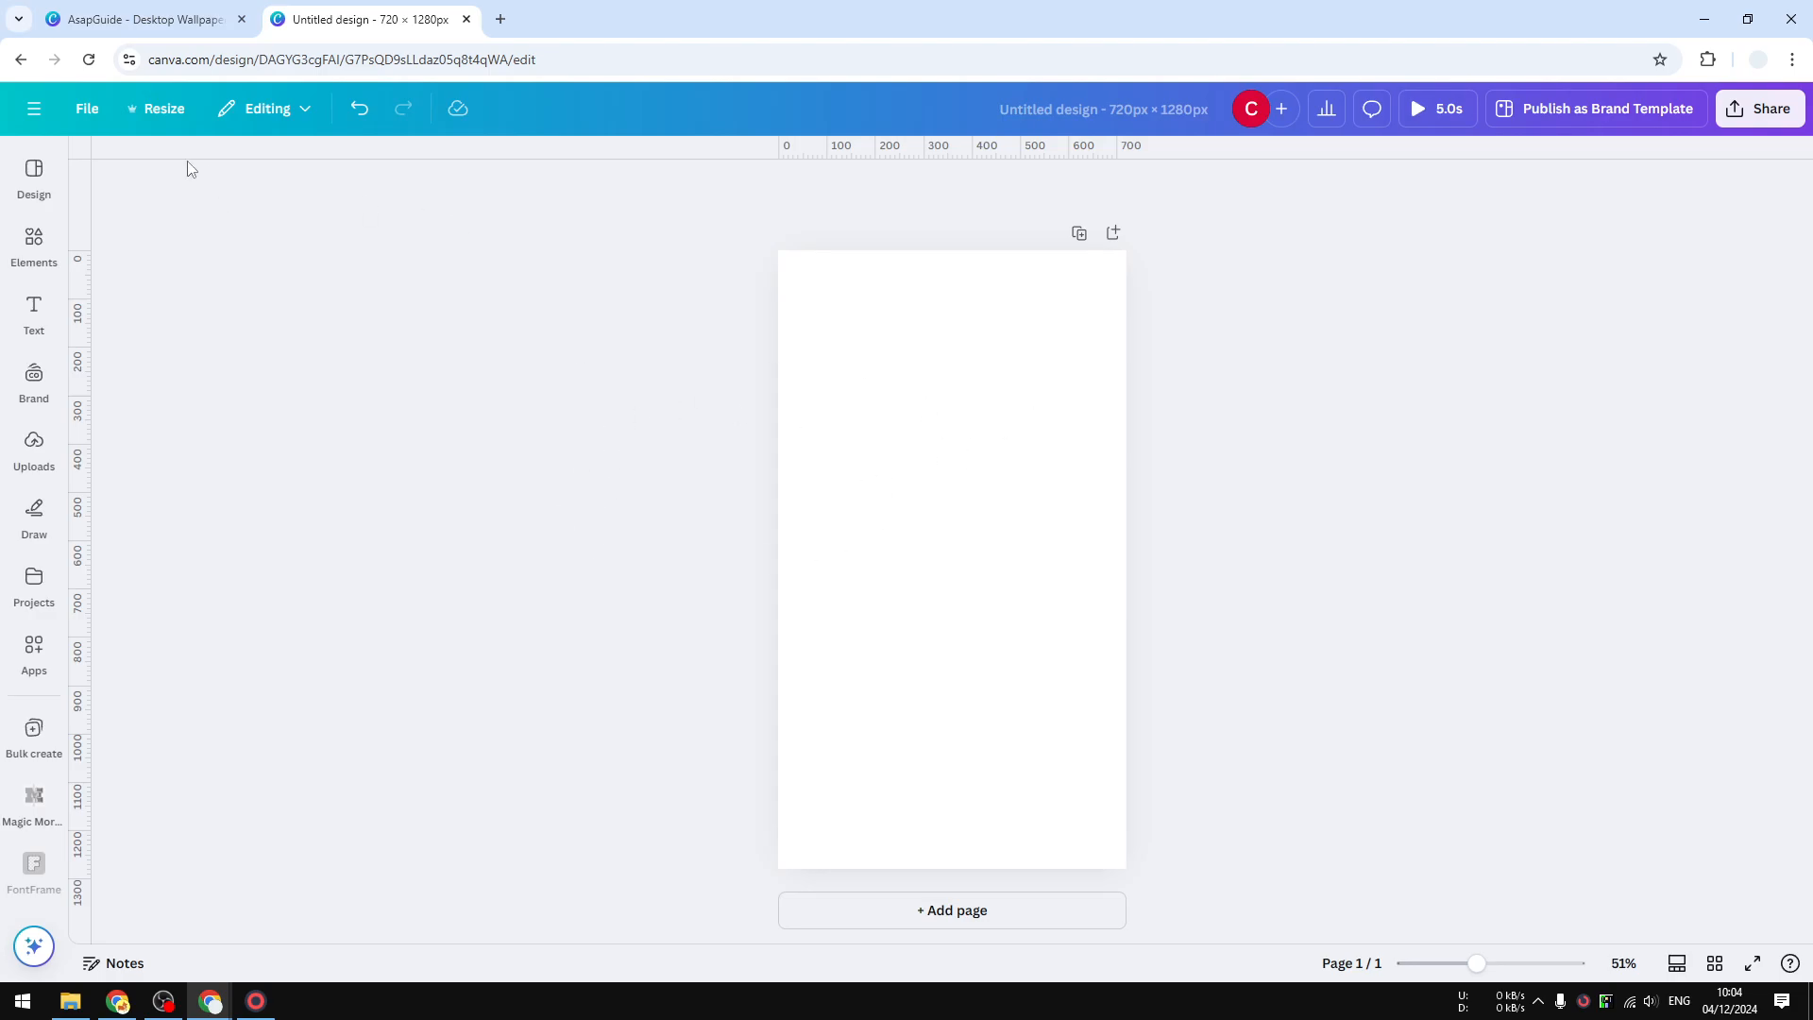
- Resize the current design in place to the 500 × 500 px Logo format
left_click(156, 110)
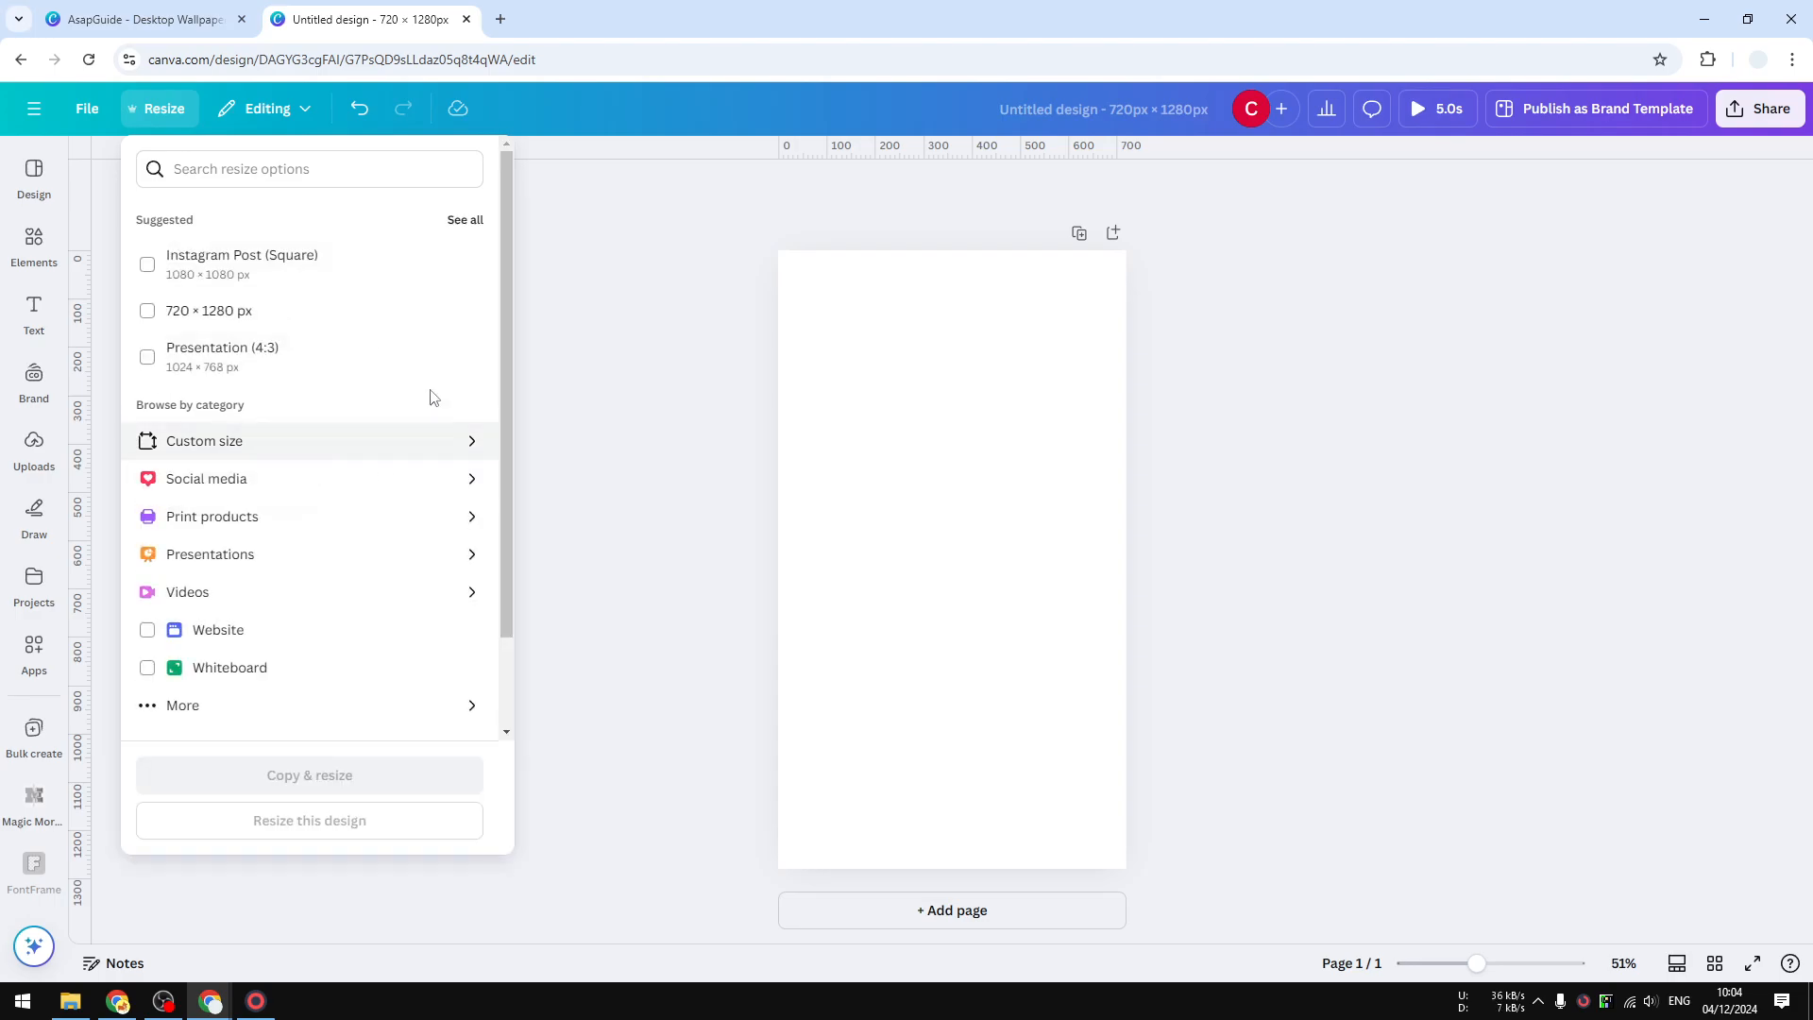
left_click(241, 169)
type("Logo")
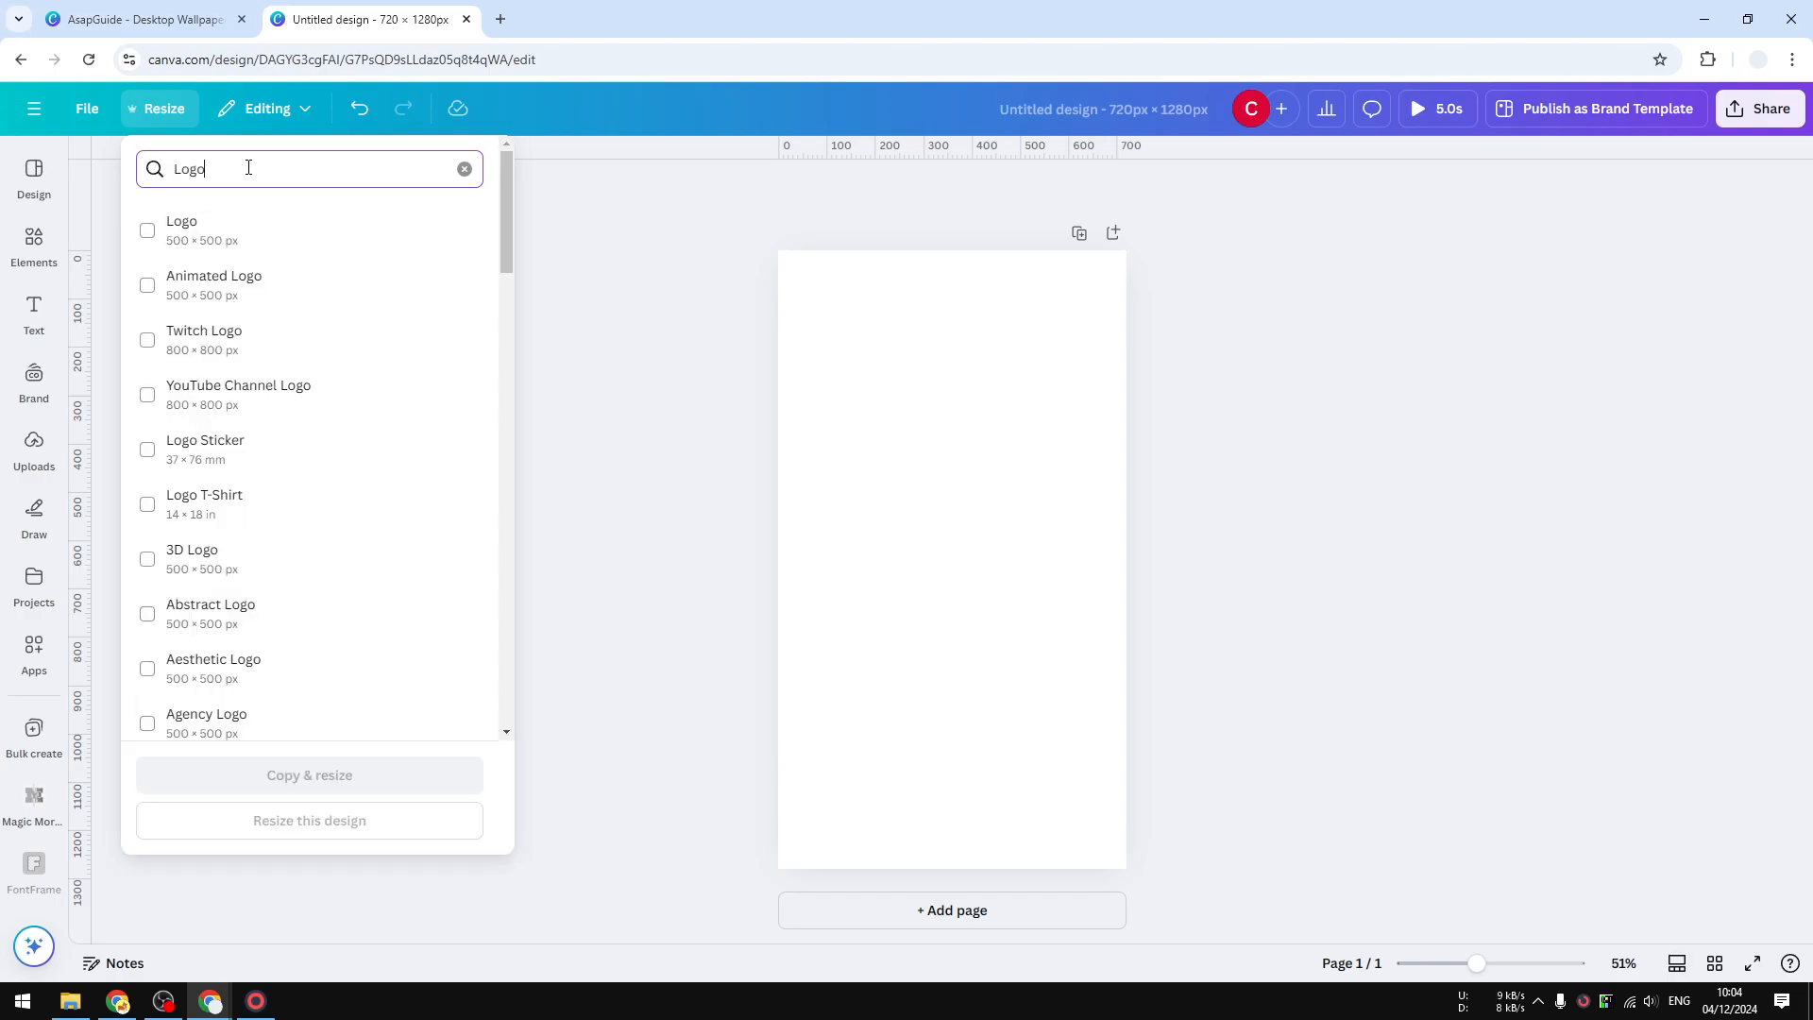
left_click(237, 243)
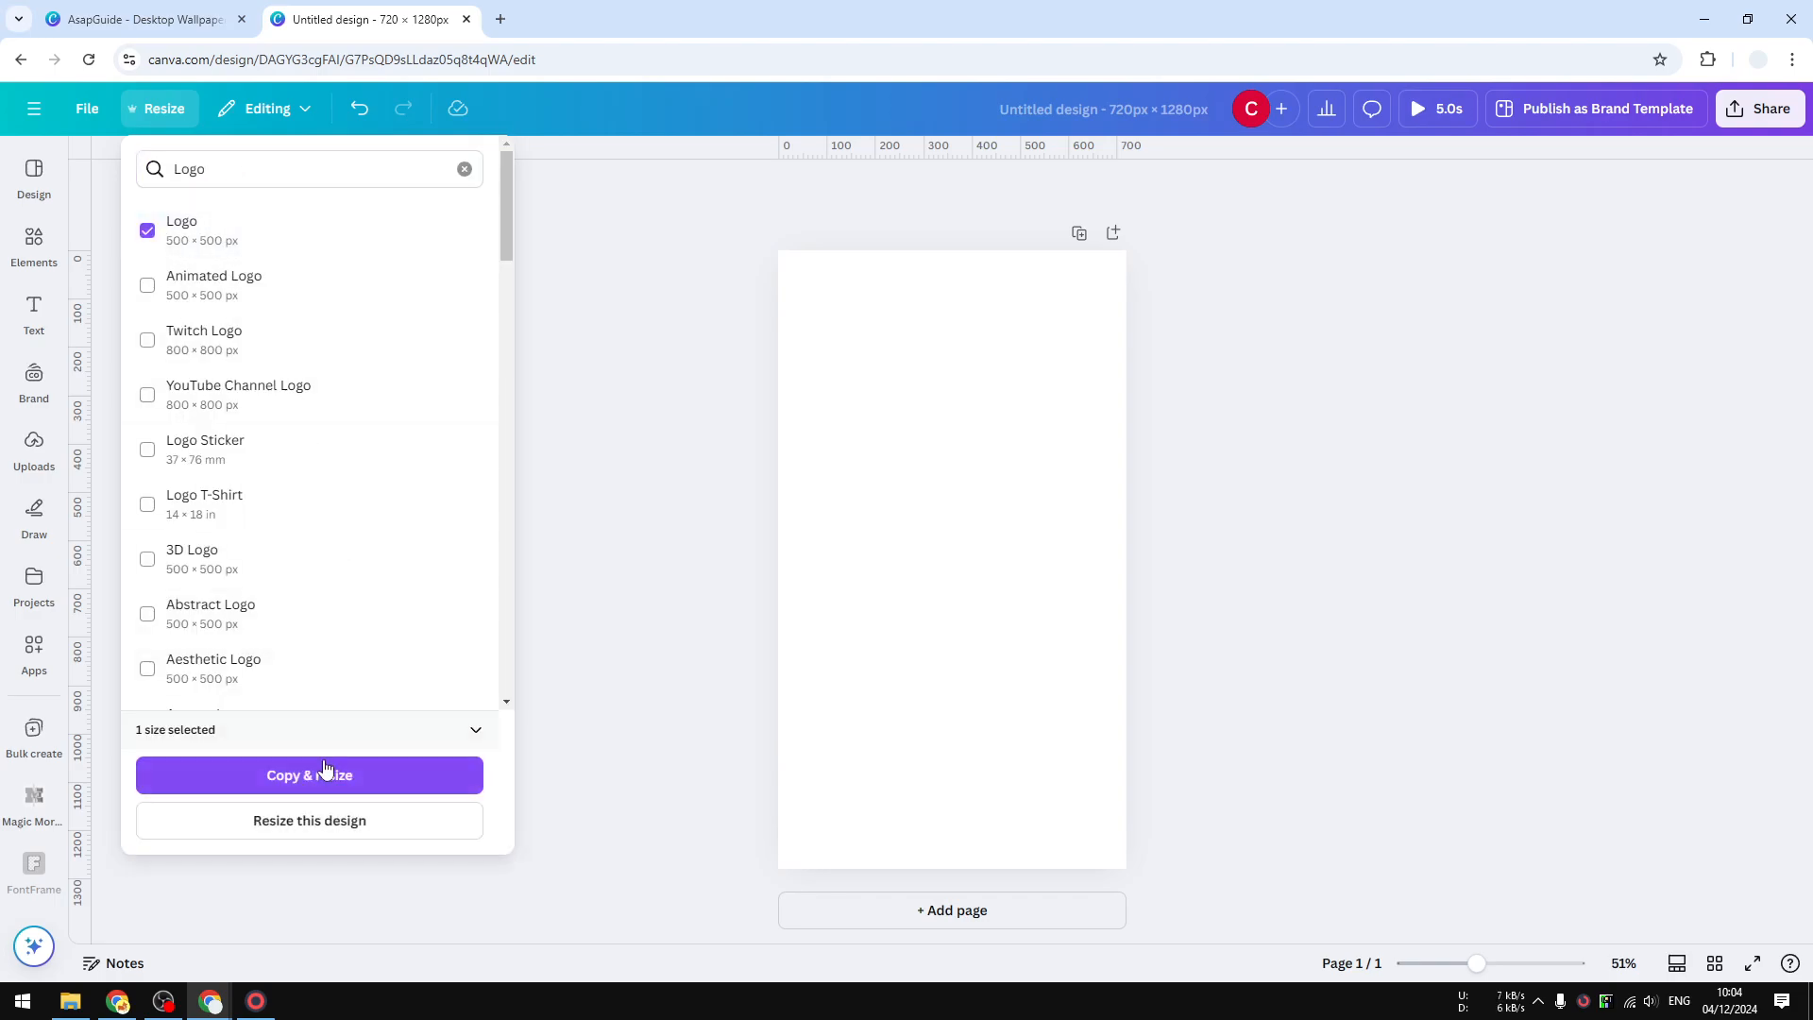
left_click(331, 820)
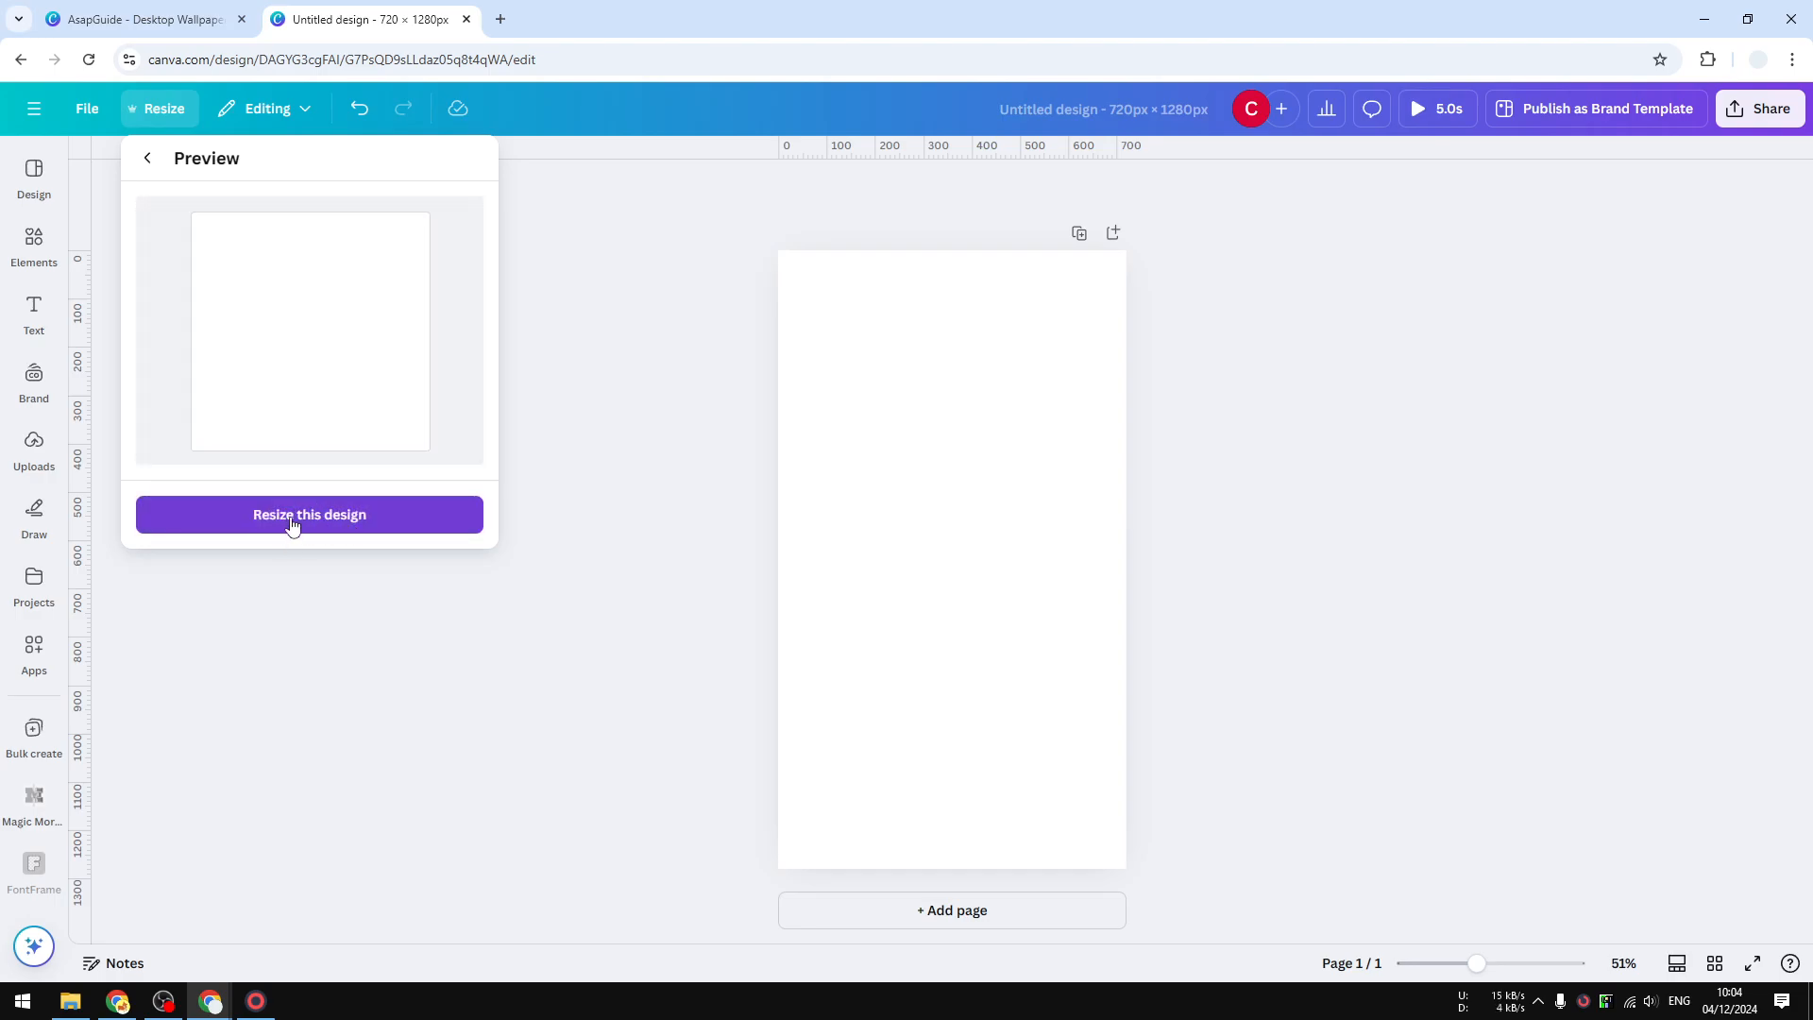
left_click(335, 517)
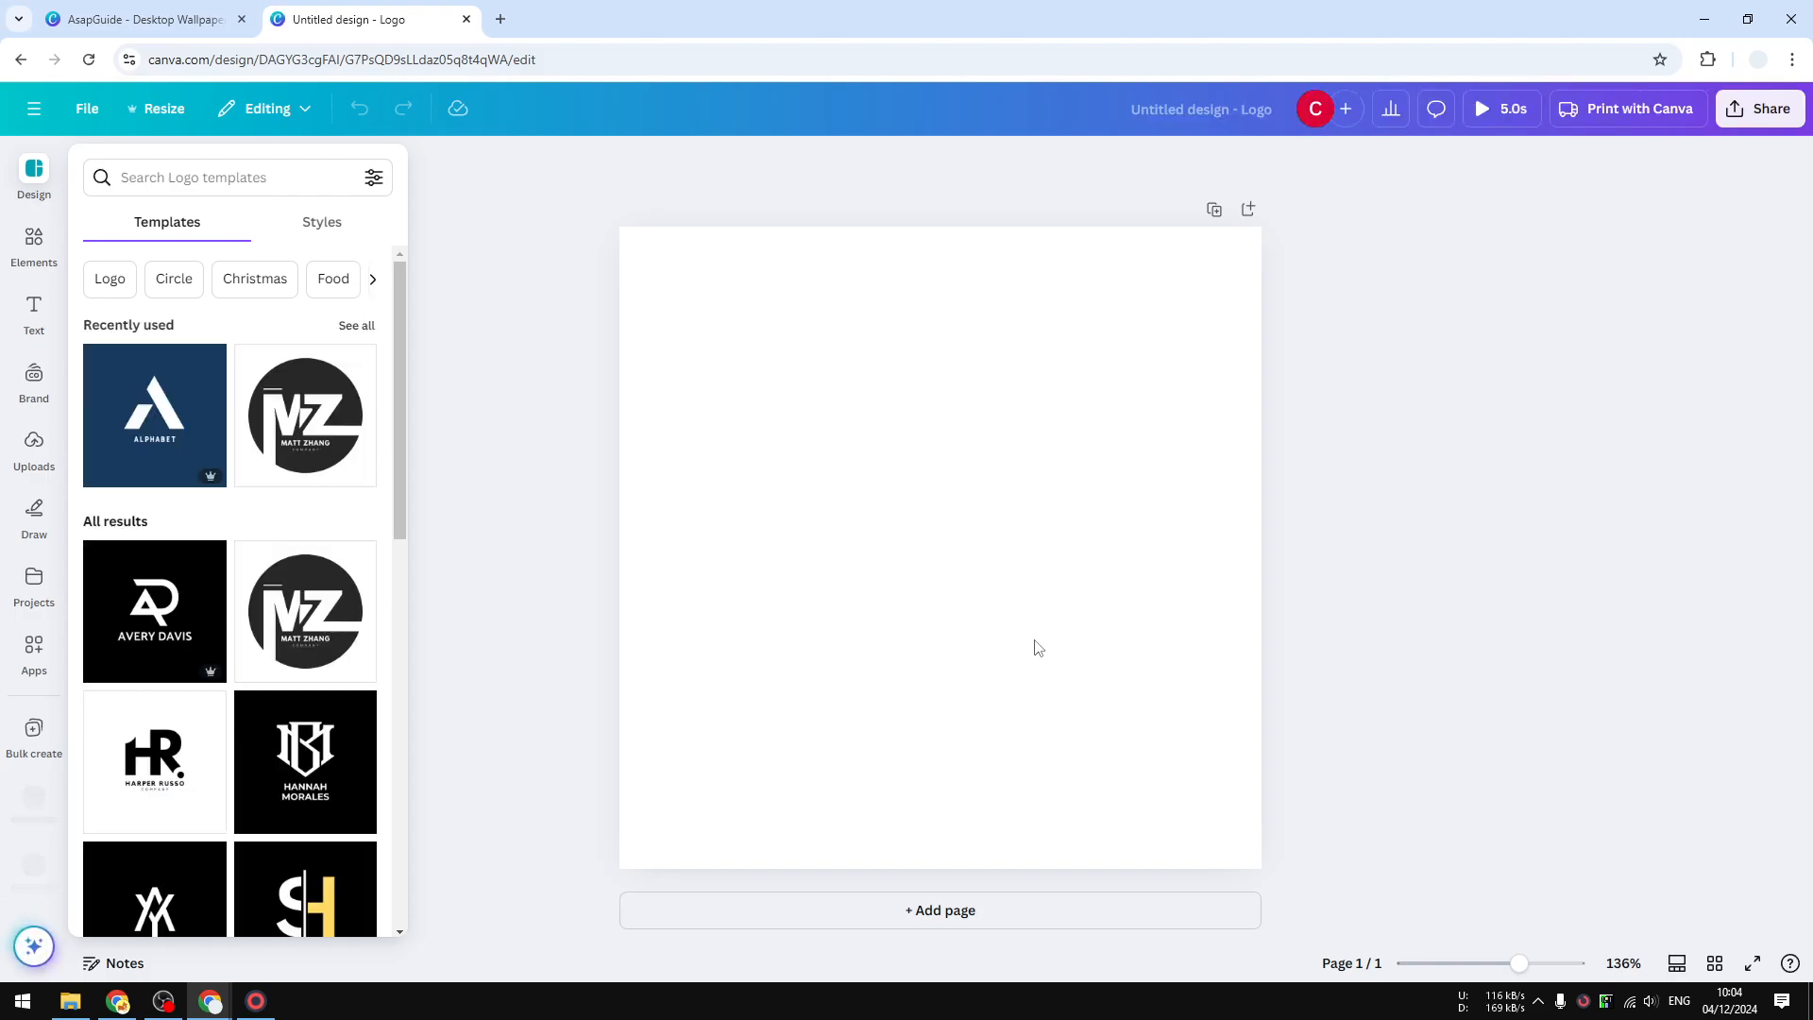
left_click(801, 411)
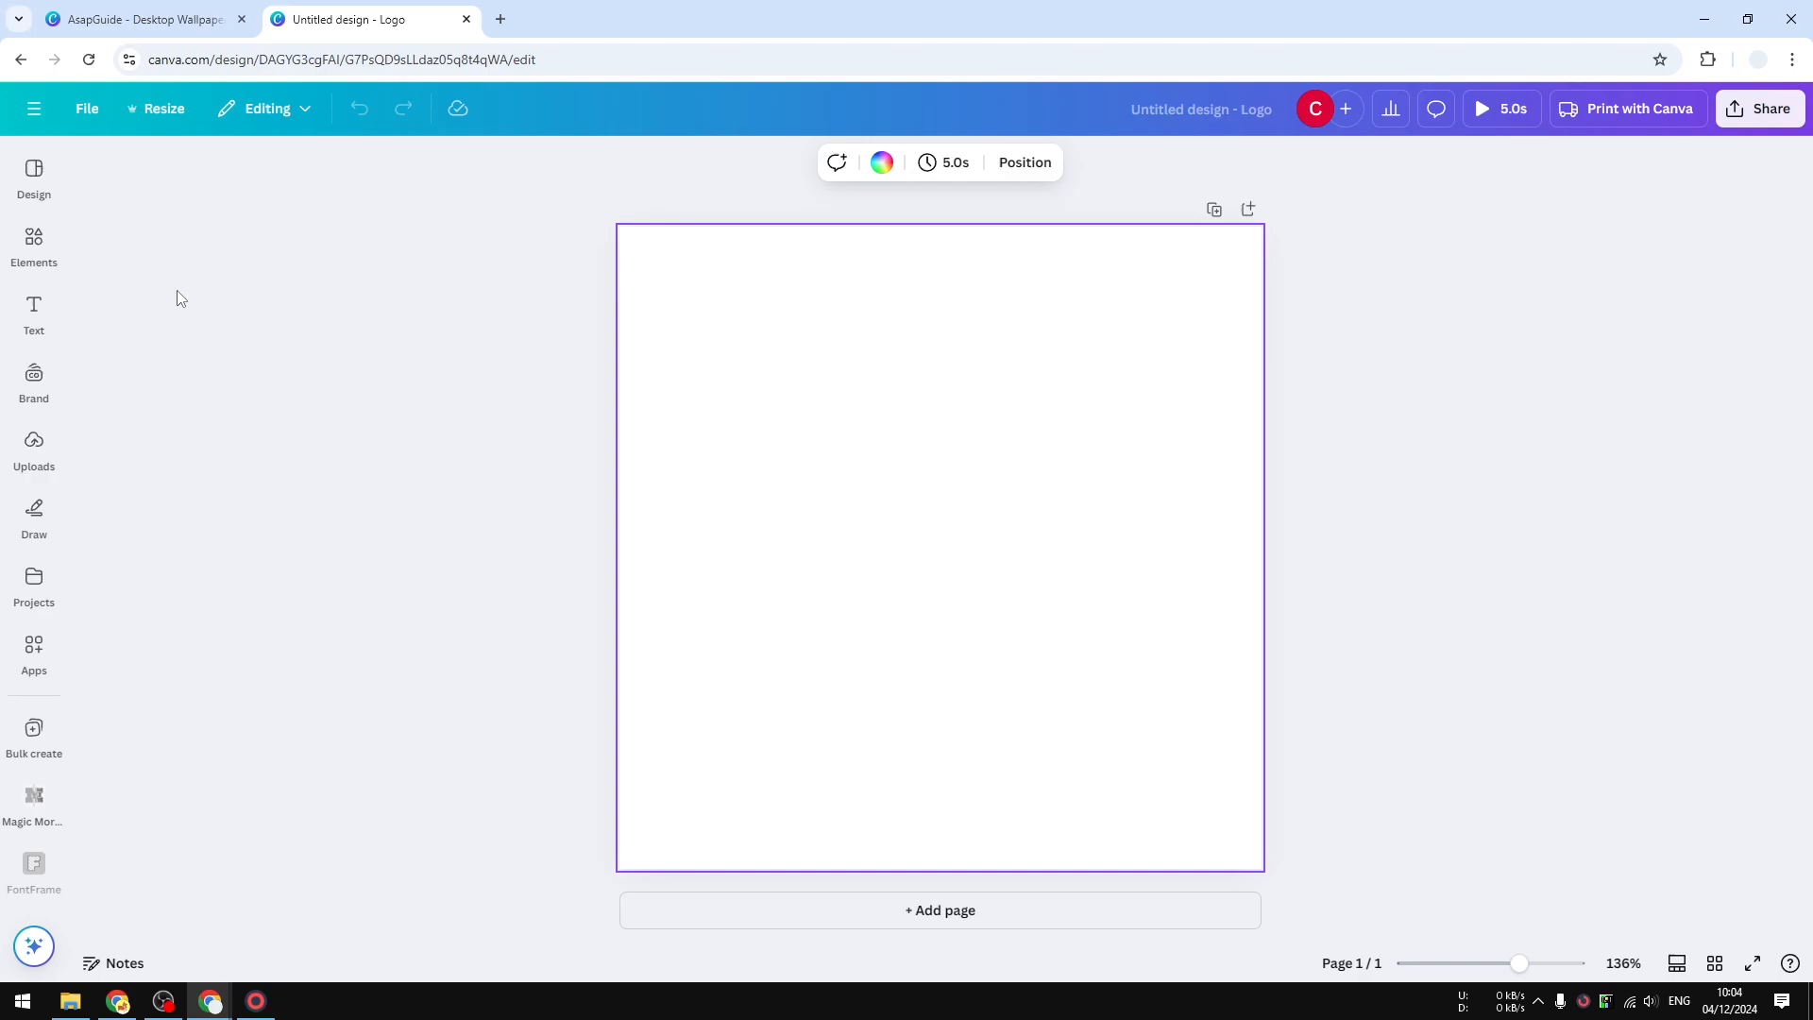
left_click(34, 242)
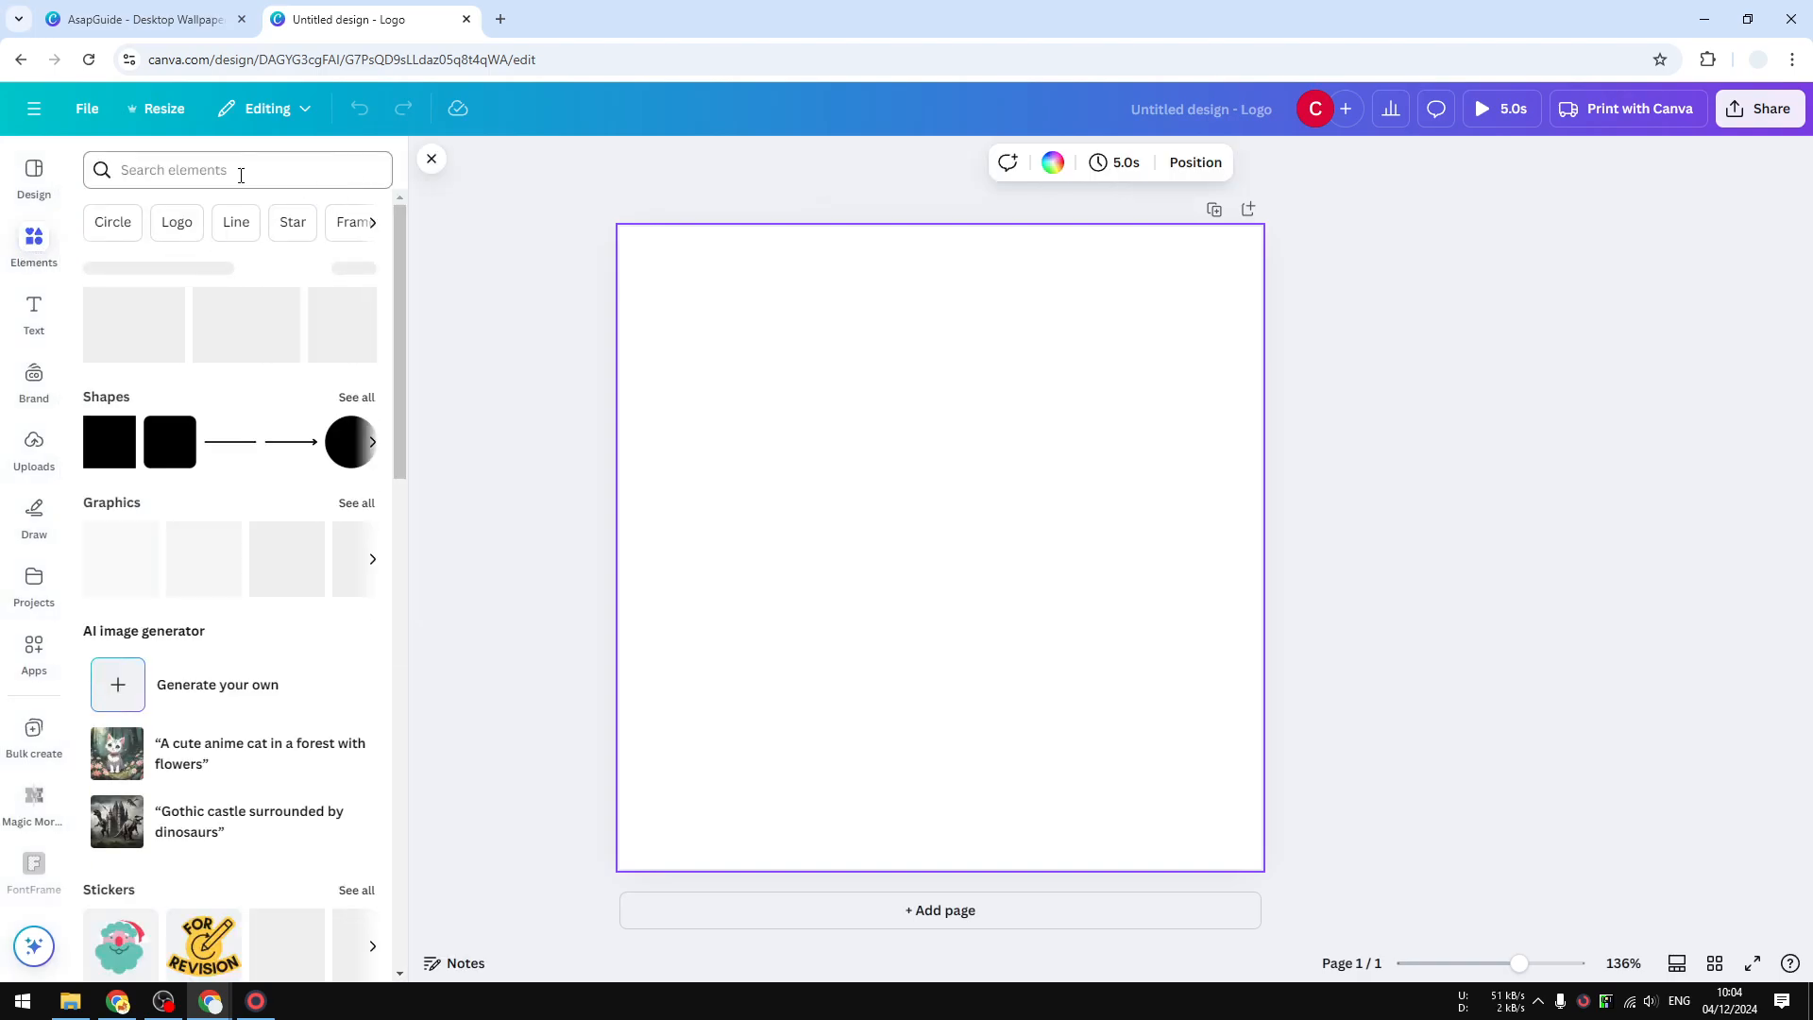
left_click(42, 177)
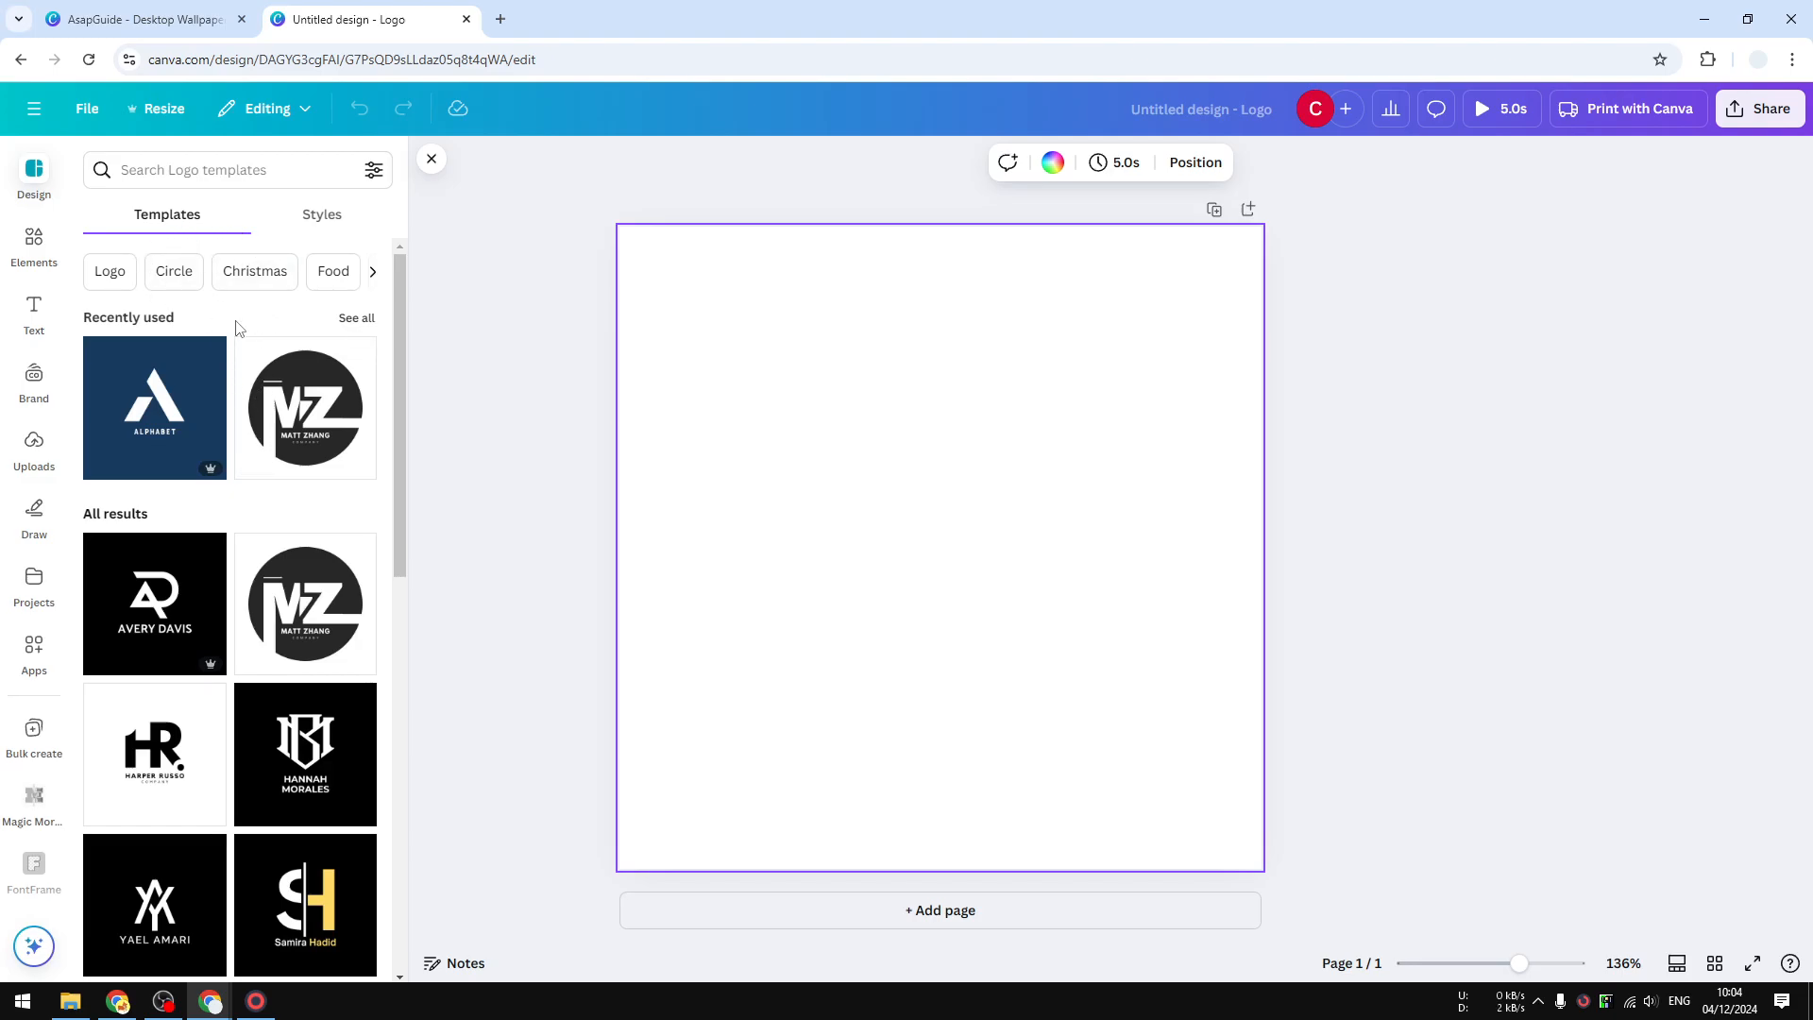
scroll(238, 328, "down", 10)
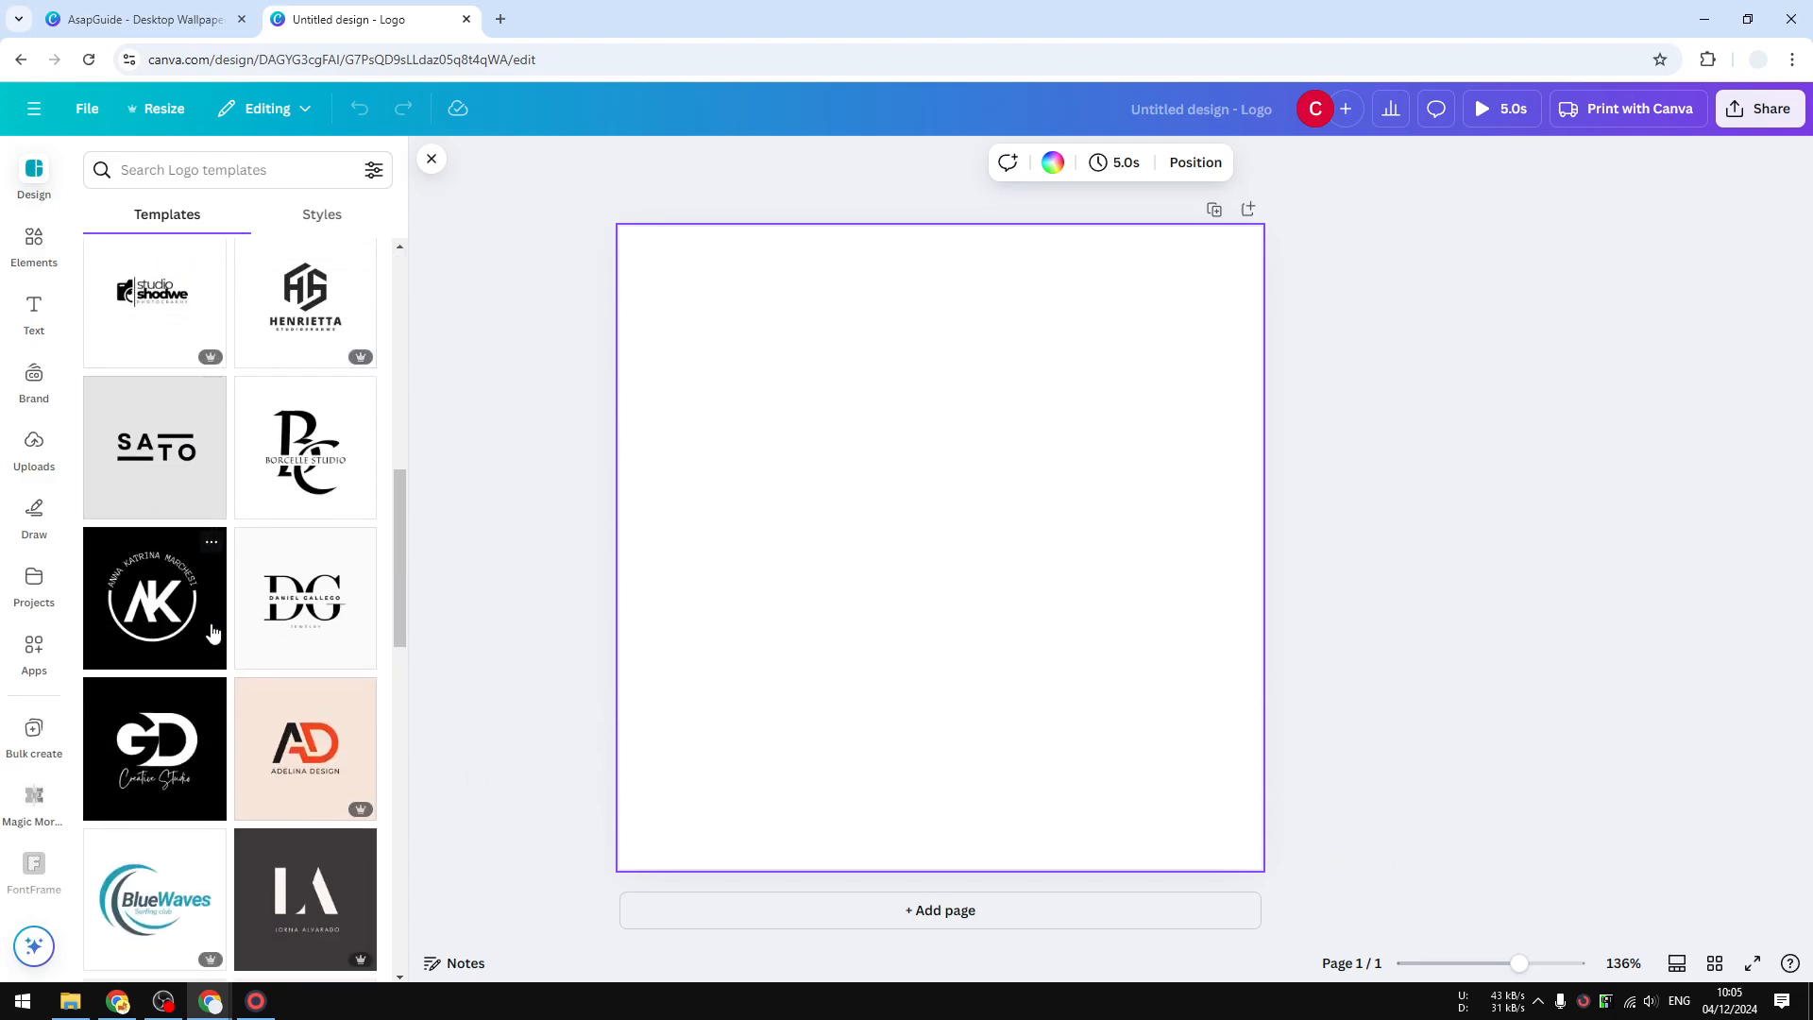
scroll(212, 633, "down", 7)
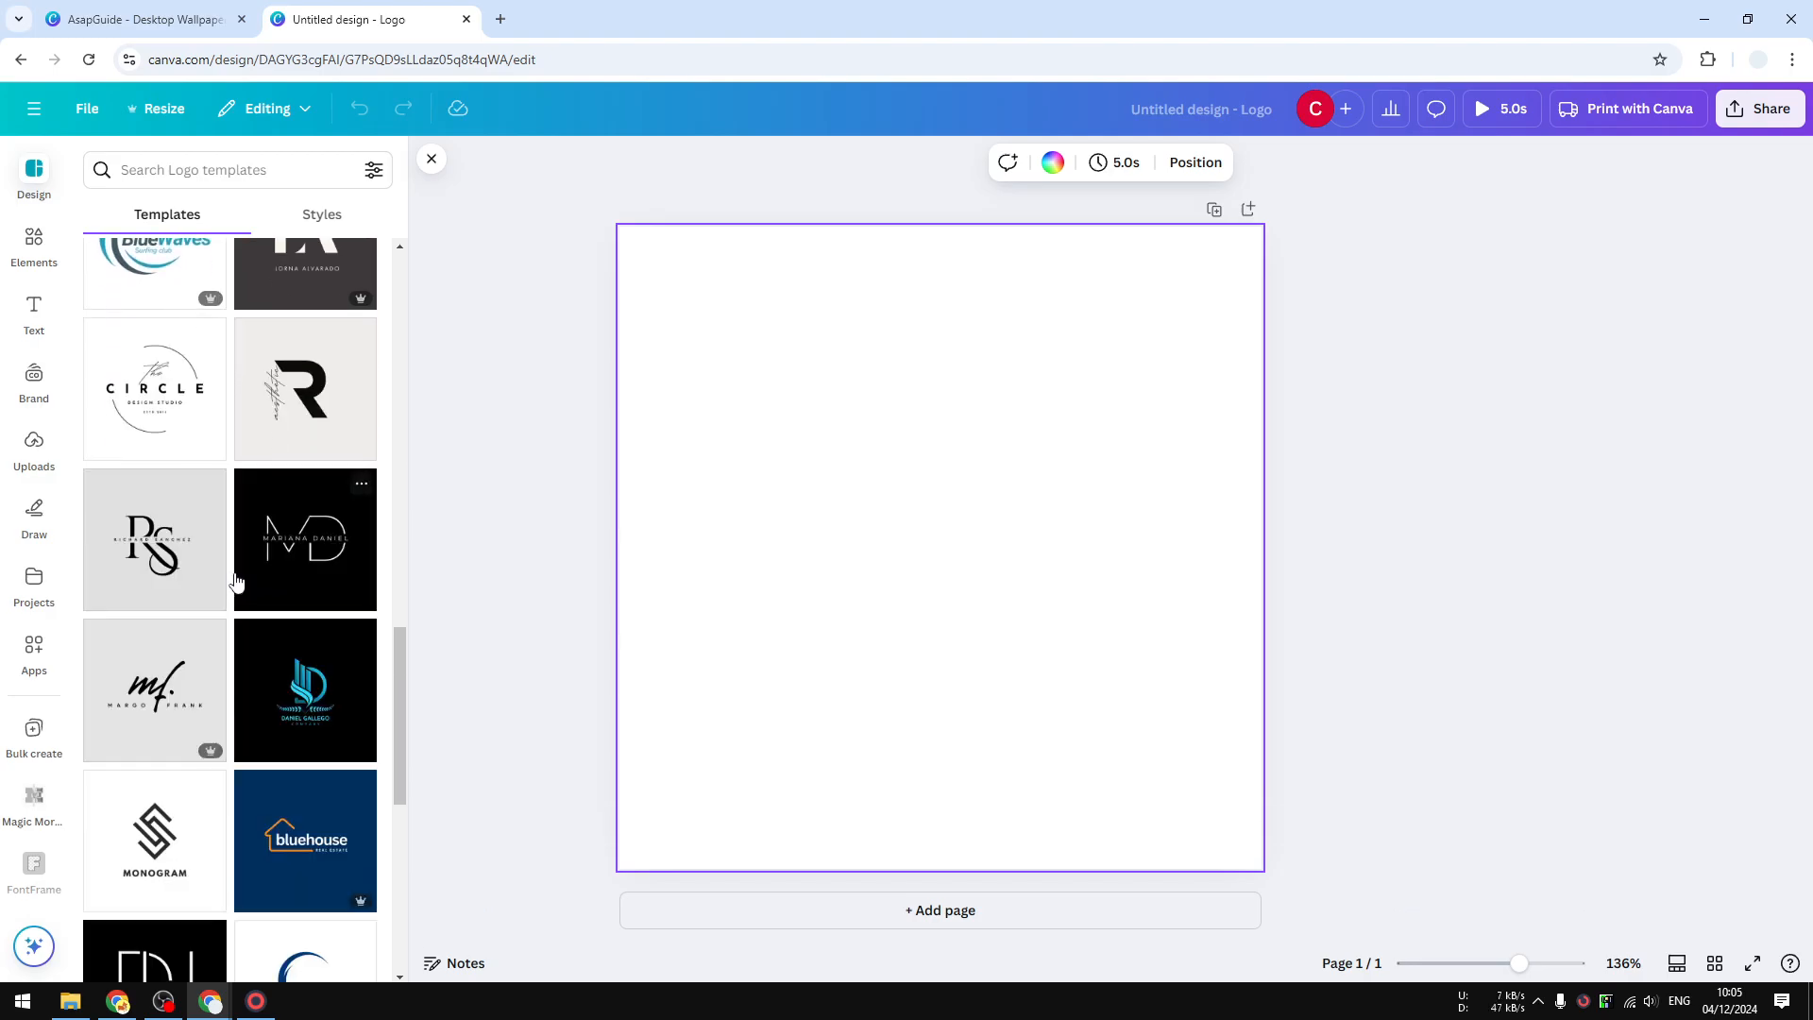
scroll(236, 581, "down", 7)
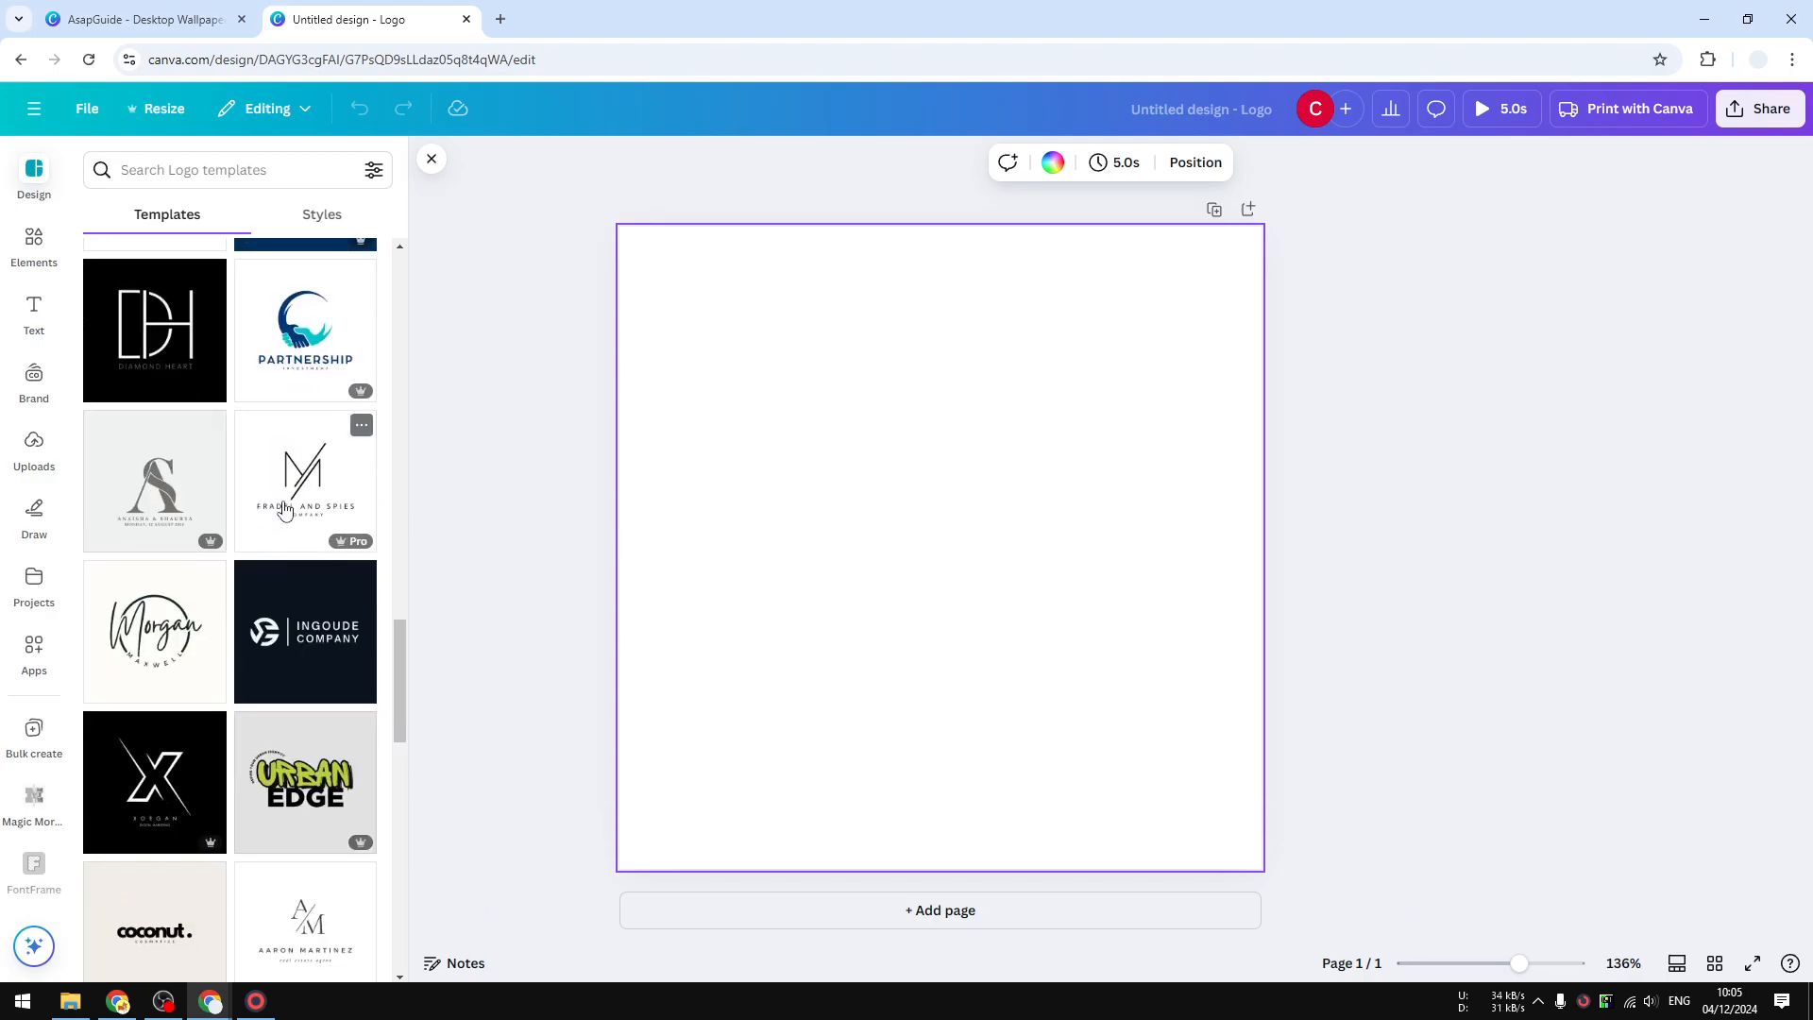
scroll(283, 510, "down", 10)
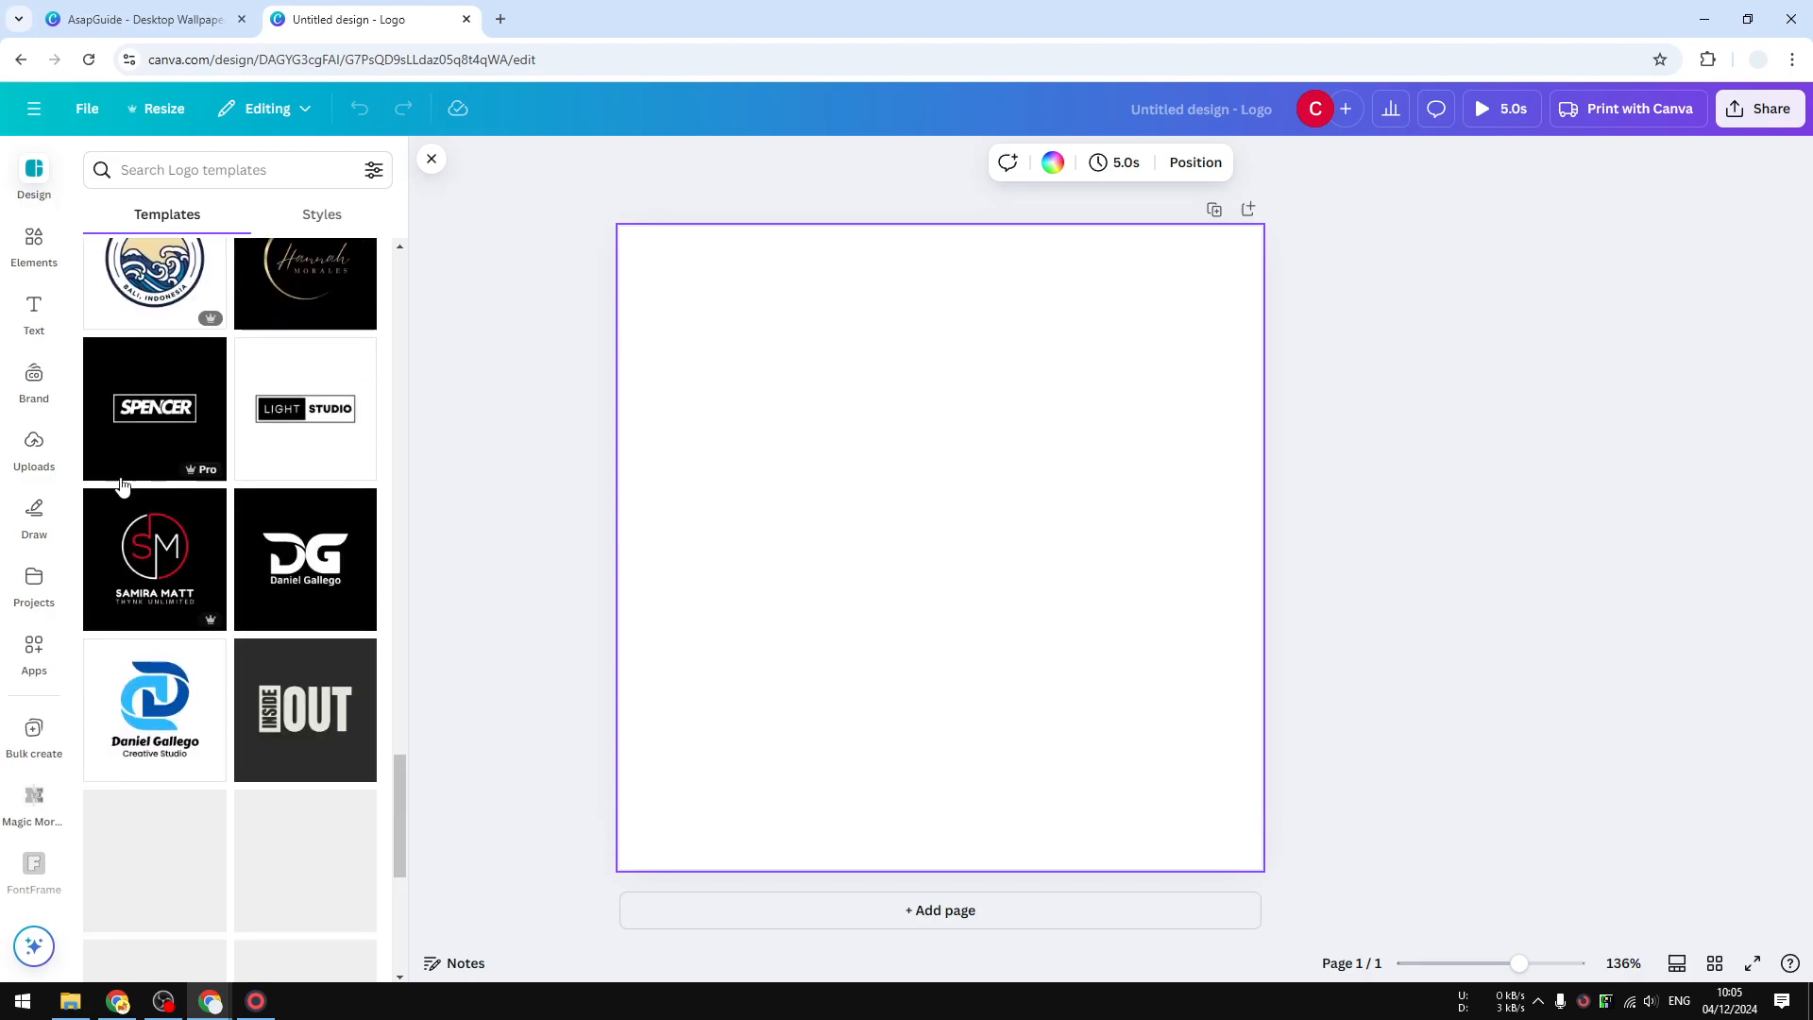
scroll(127, 501, "down", 3)
scroll(220, 541, "up", 8)
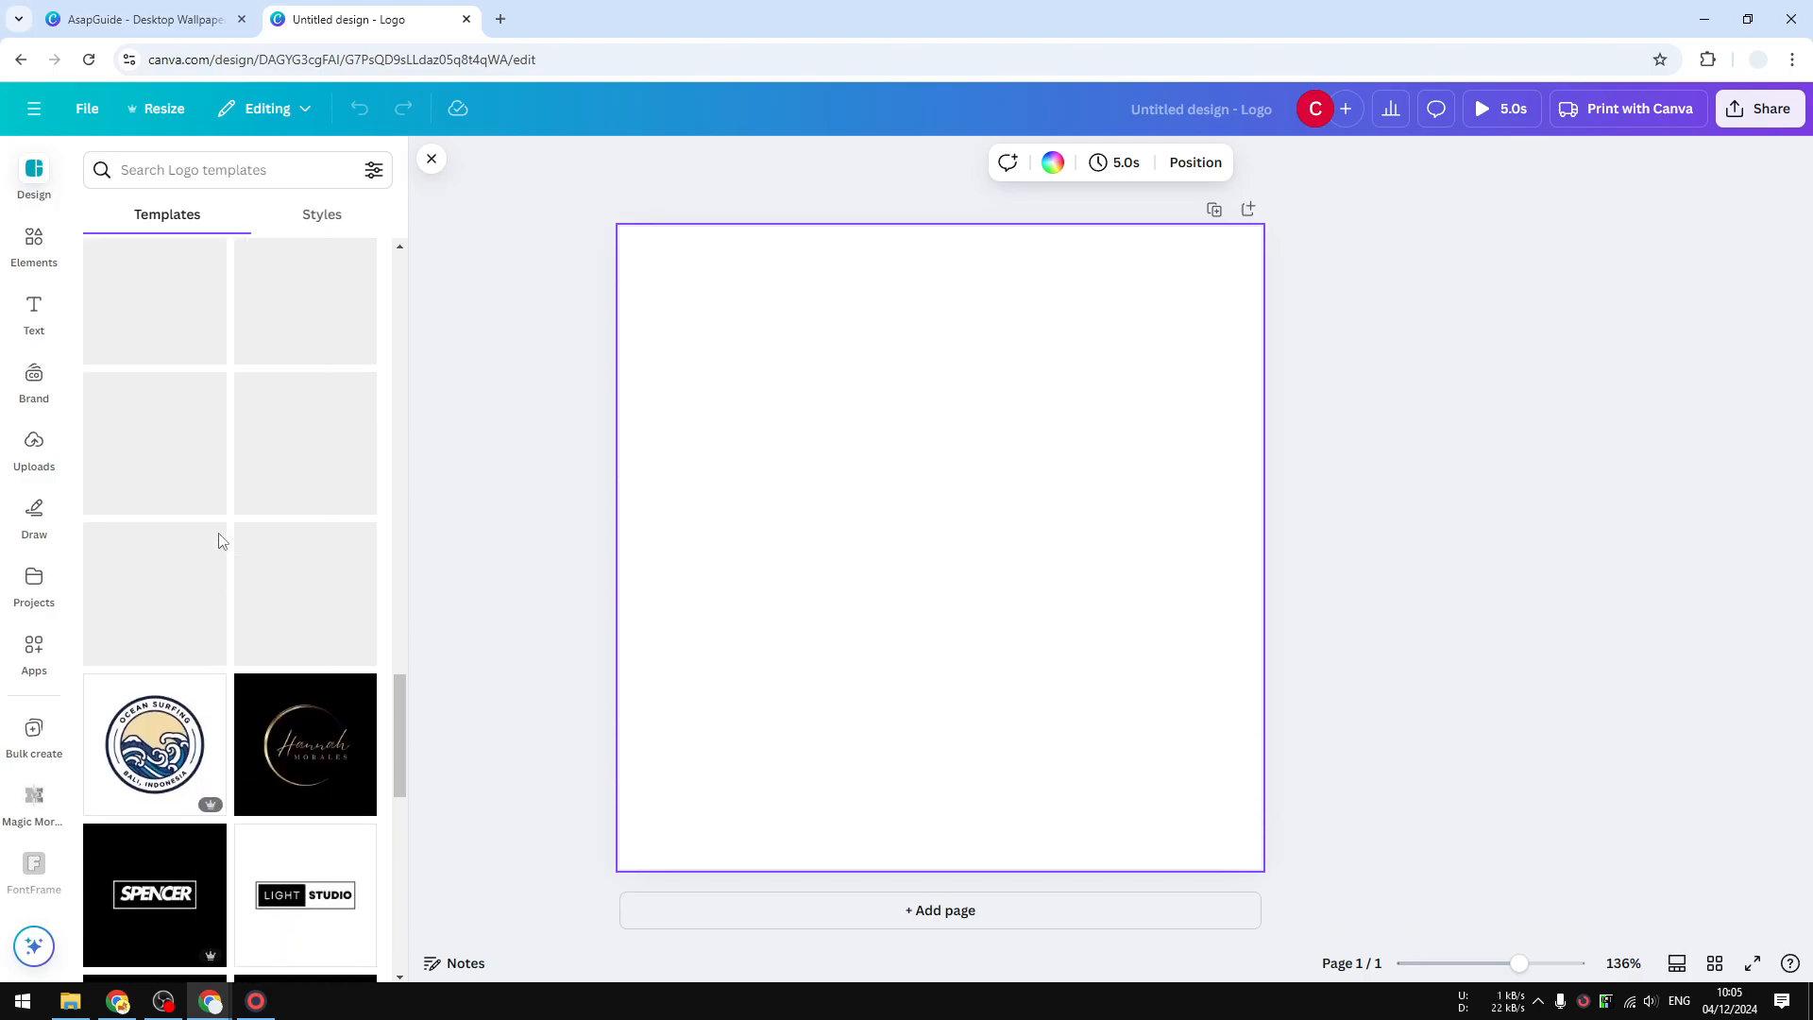
scroll(220, 534, "up", 5)
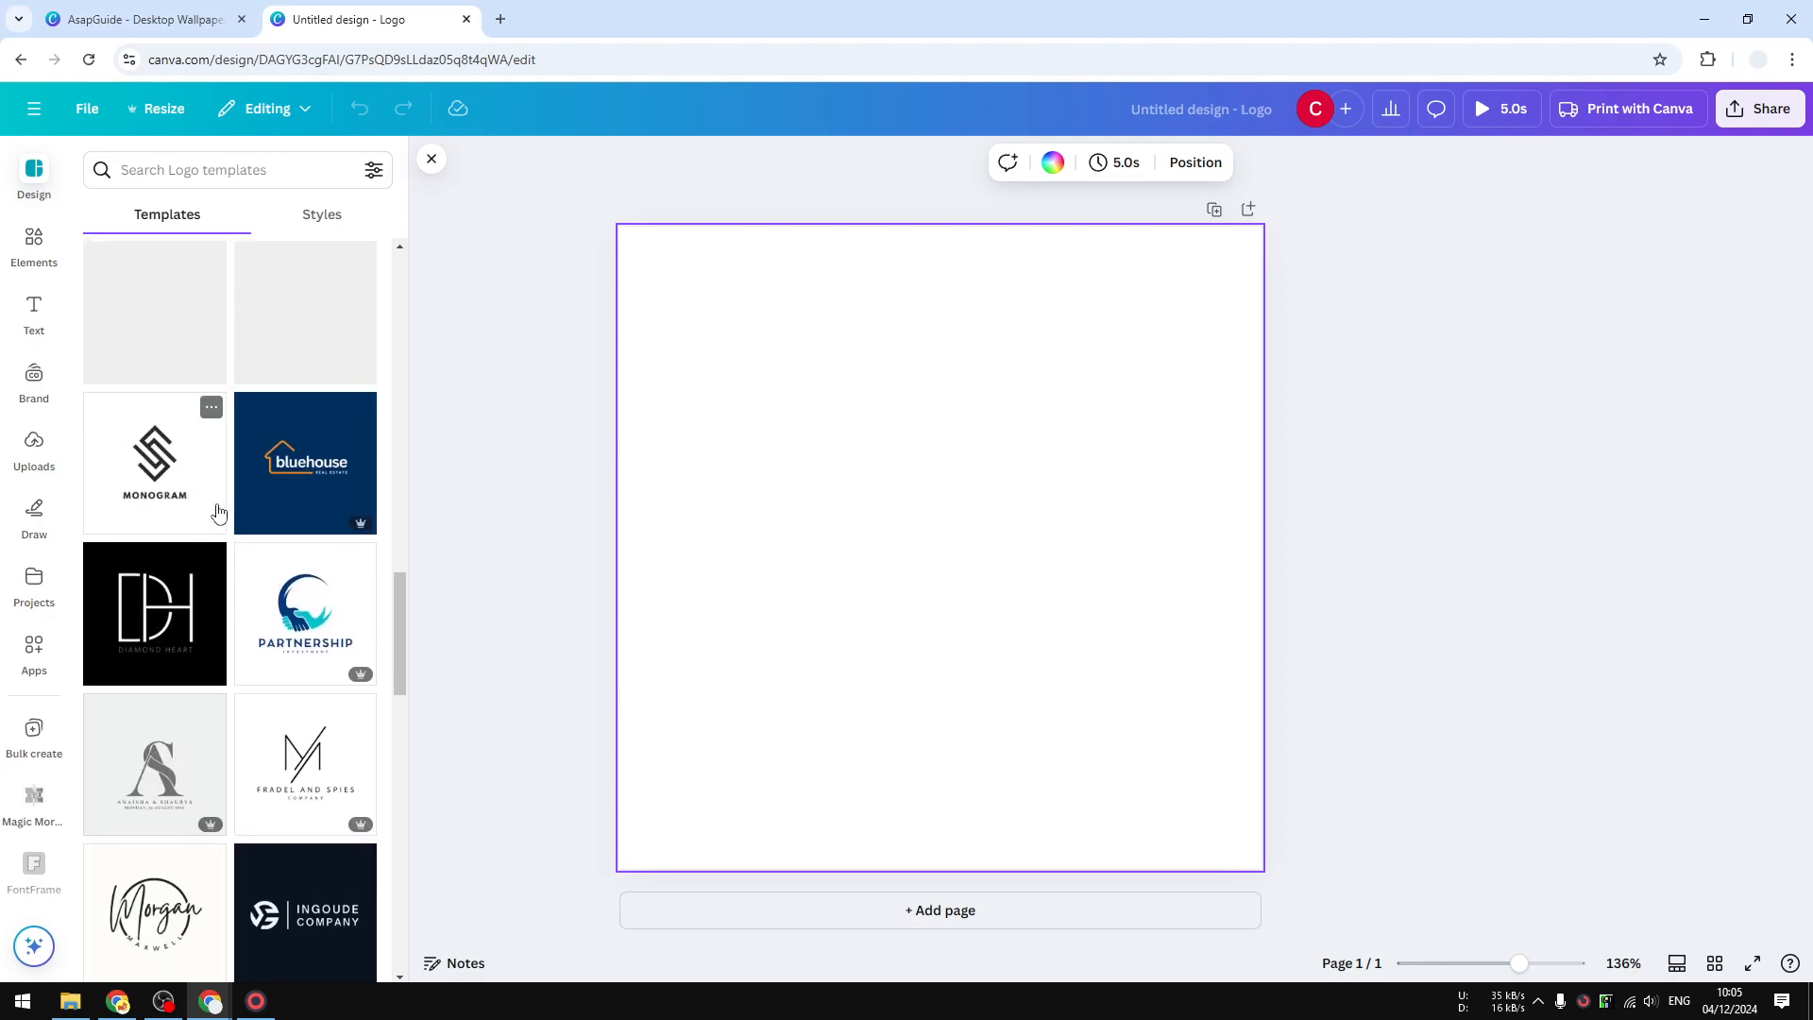
scroll(217, 511, "up", 10)
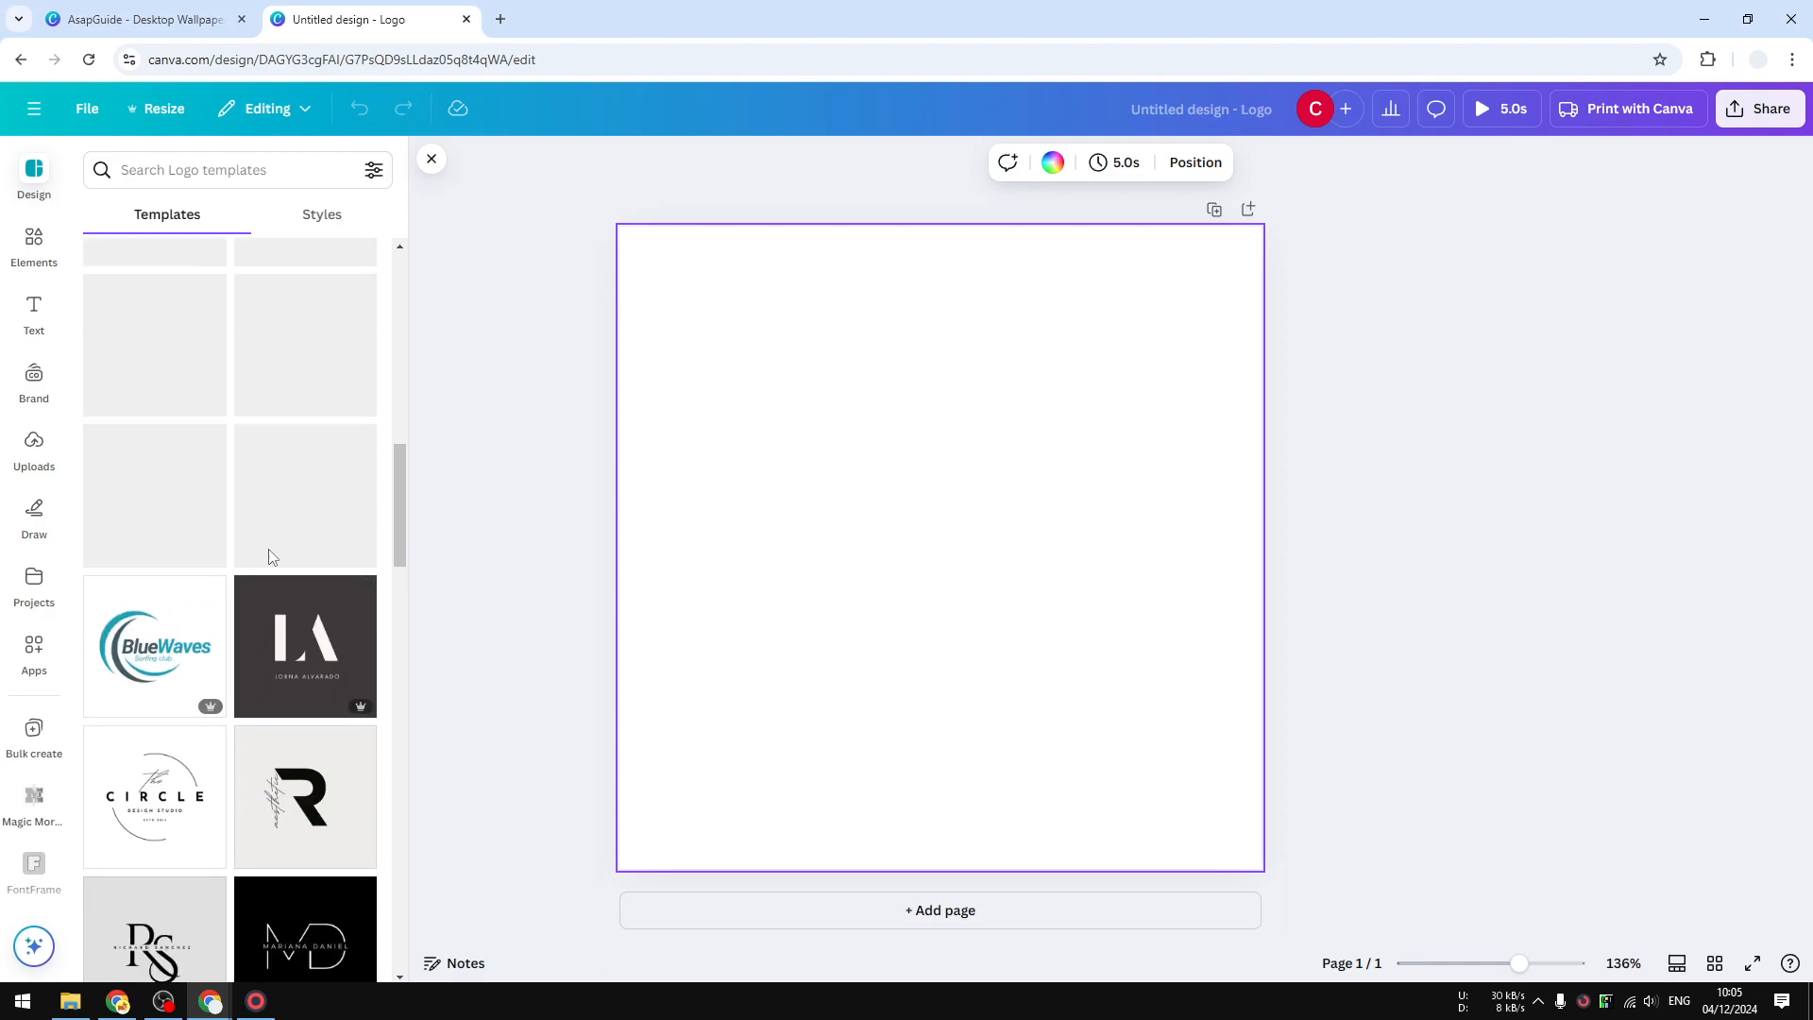
scroll(269, 557, "up", 6)
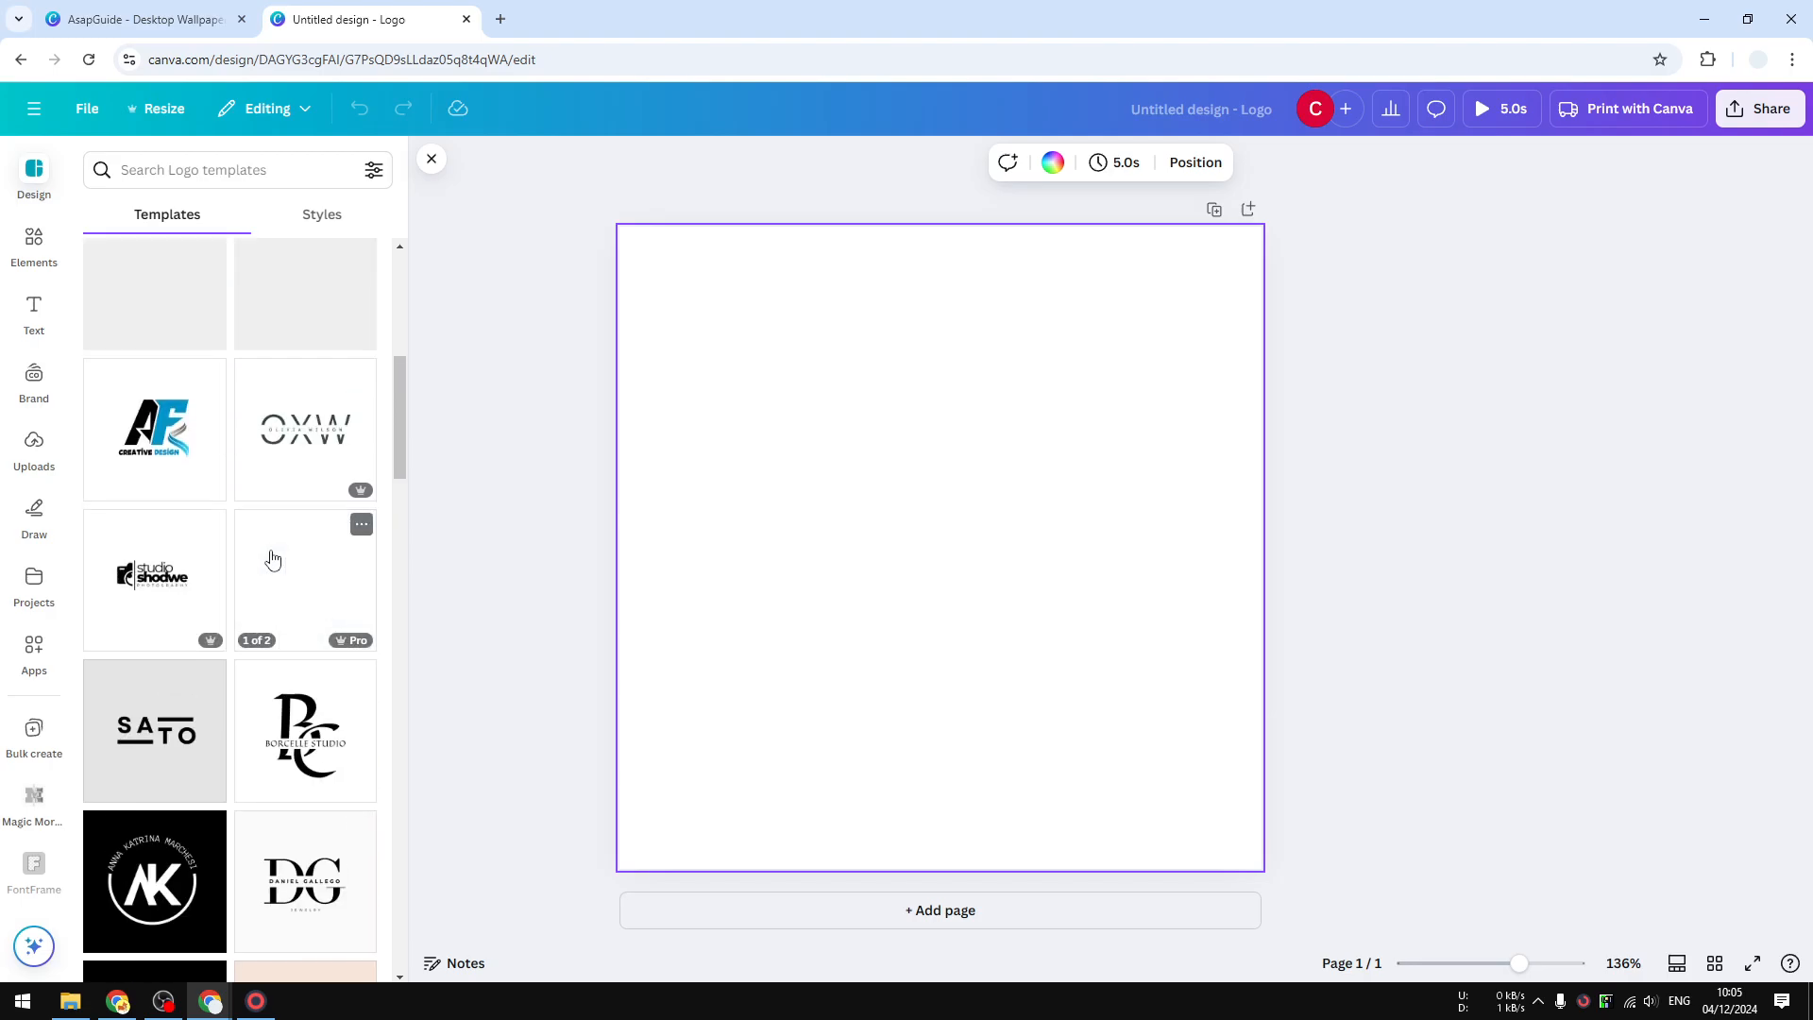
scroll(272, 561, "up", 6)
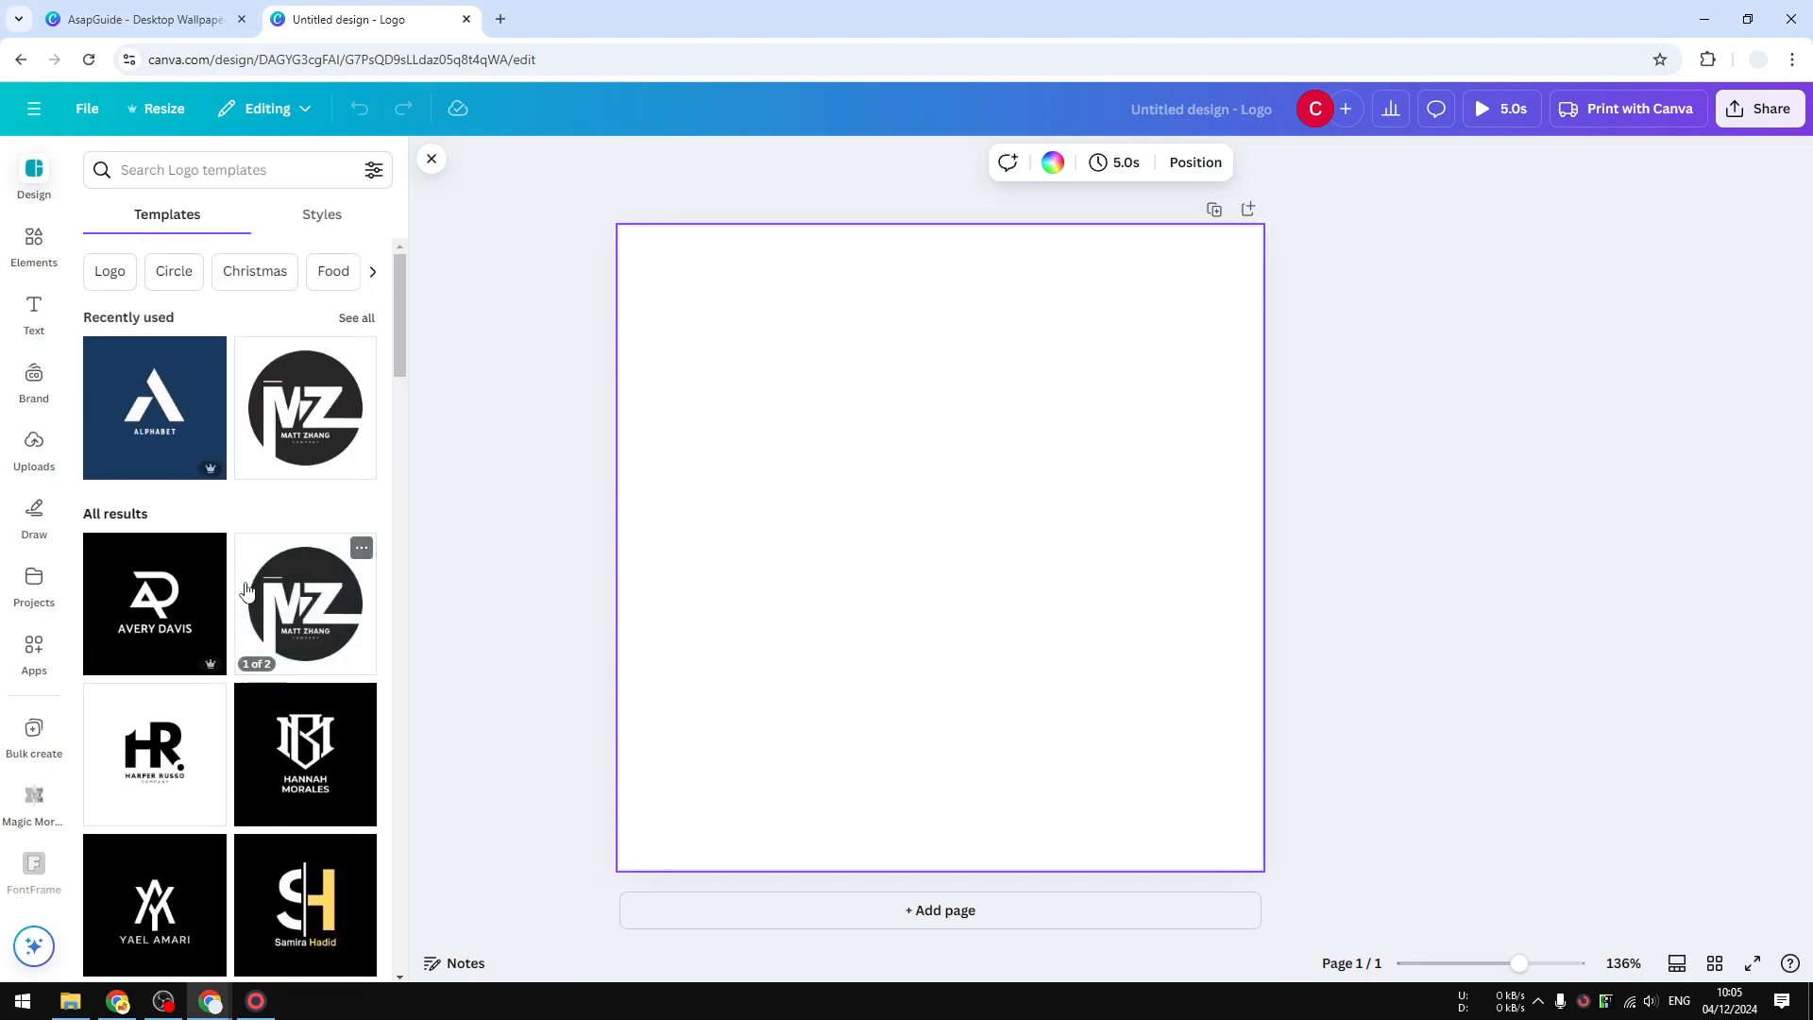
- Apply the white HR Harper Russo logo template and enlarge the logo to fill most of the page
left_click(158, 765)
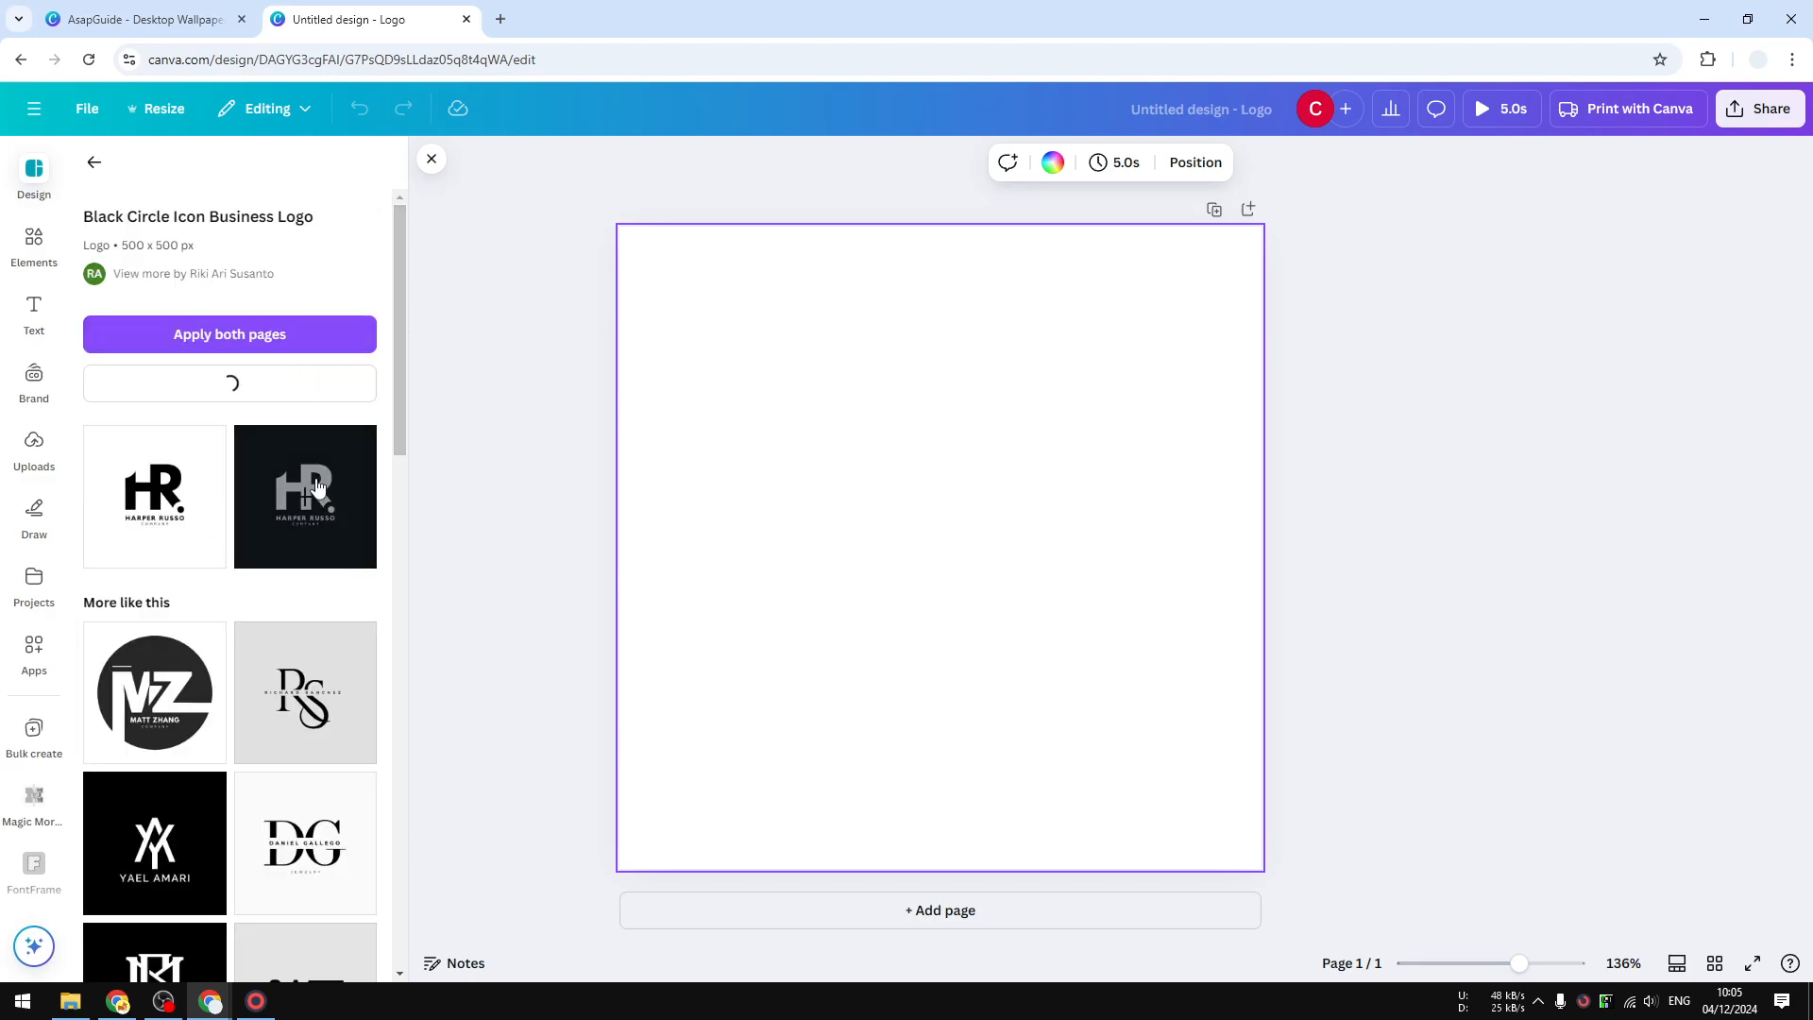
left_click(155, 496)
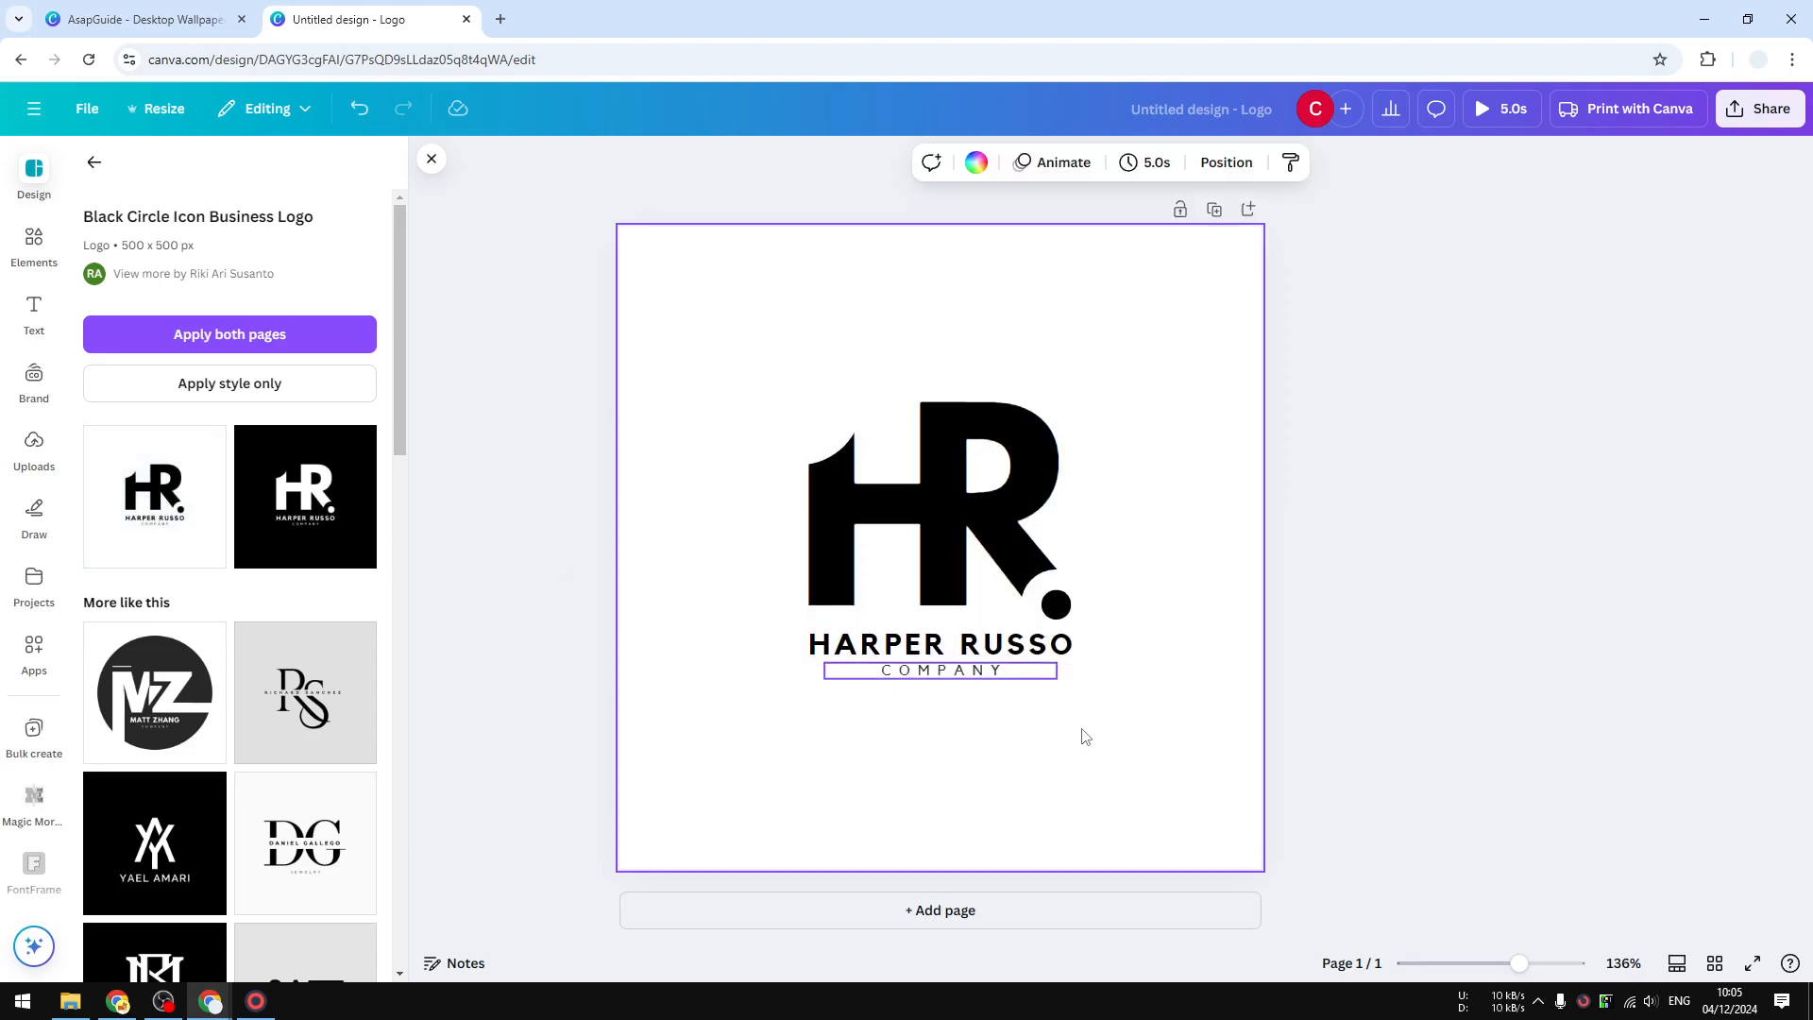
left_click_drag(1185, 829, 694, 335)
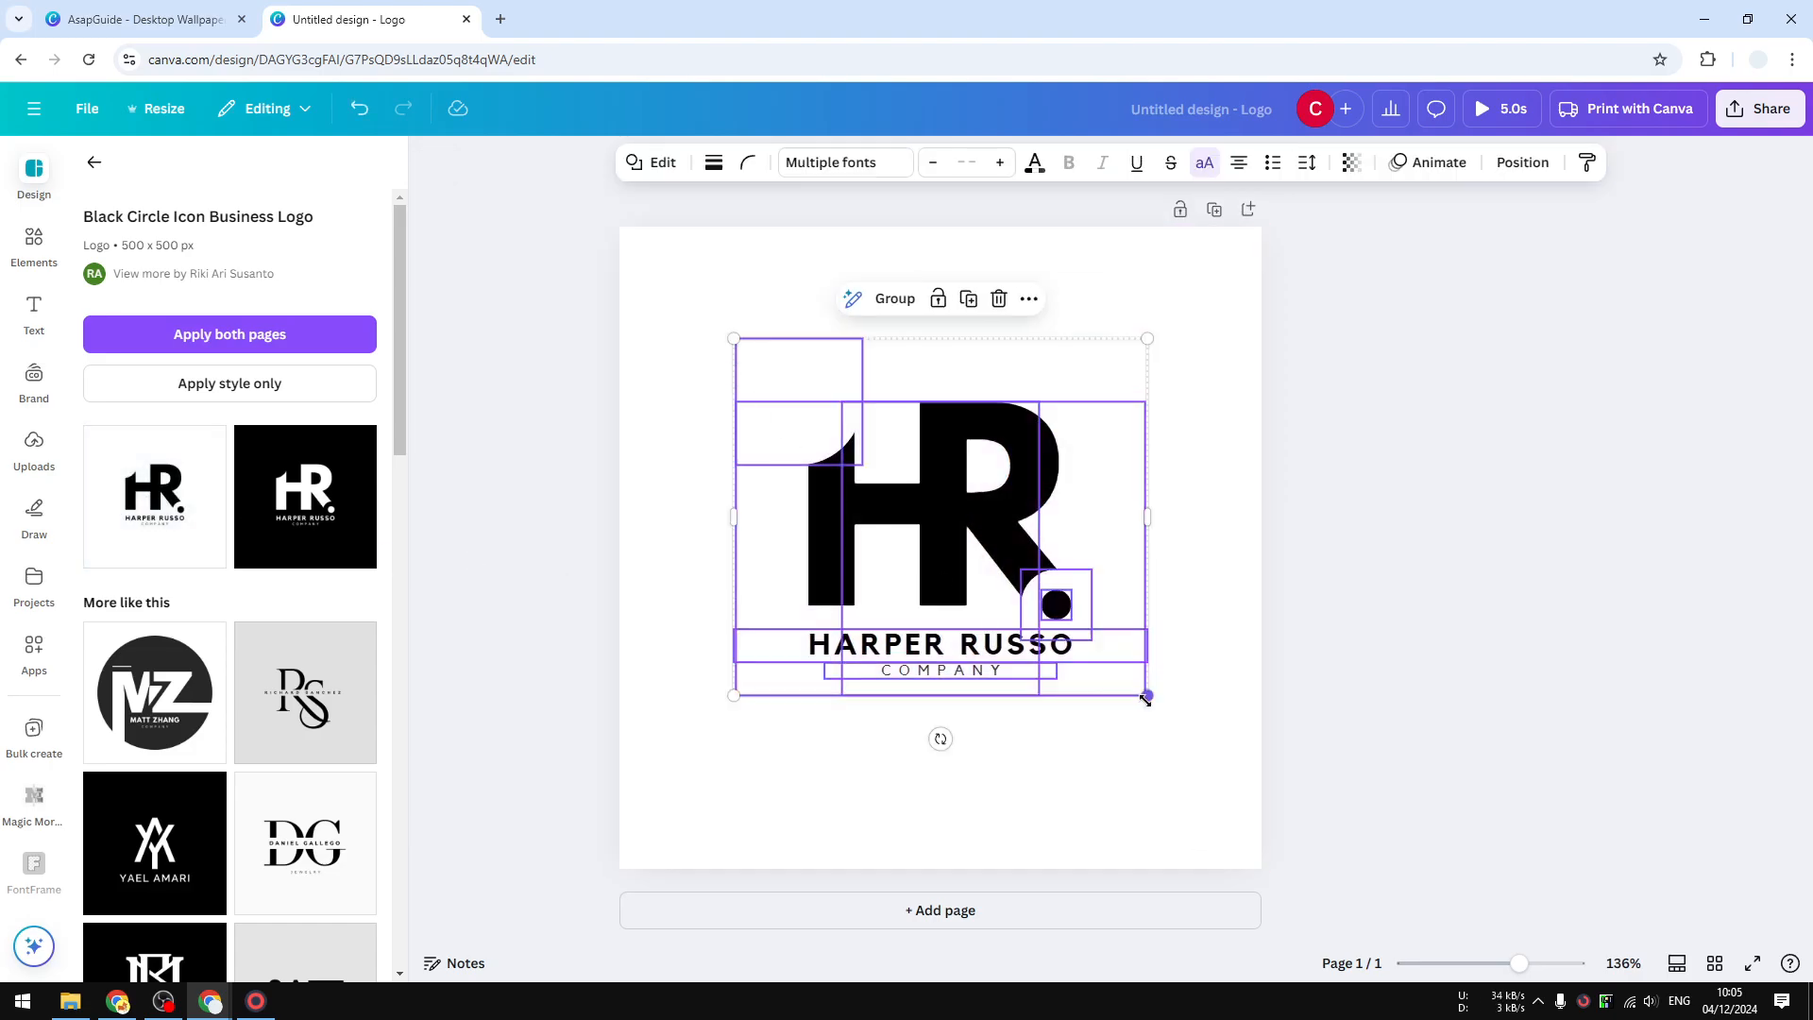
left_click_drag(1146, 699, 1446, 797)
left_click_drag(1051, 650, 952, 580)
- Download the Harper Russo logo as a PNG, Untitled design.png, and preview it in its own tab
left_click(1554, 486)
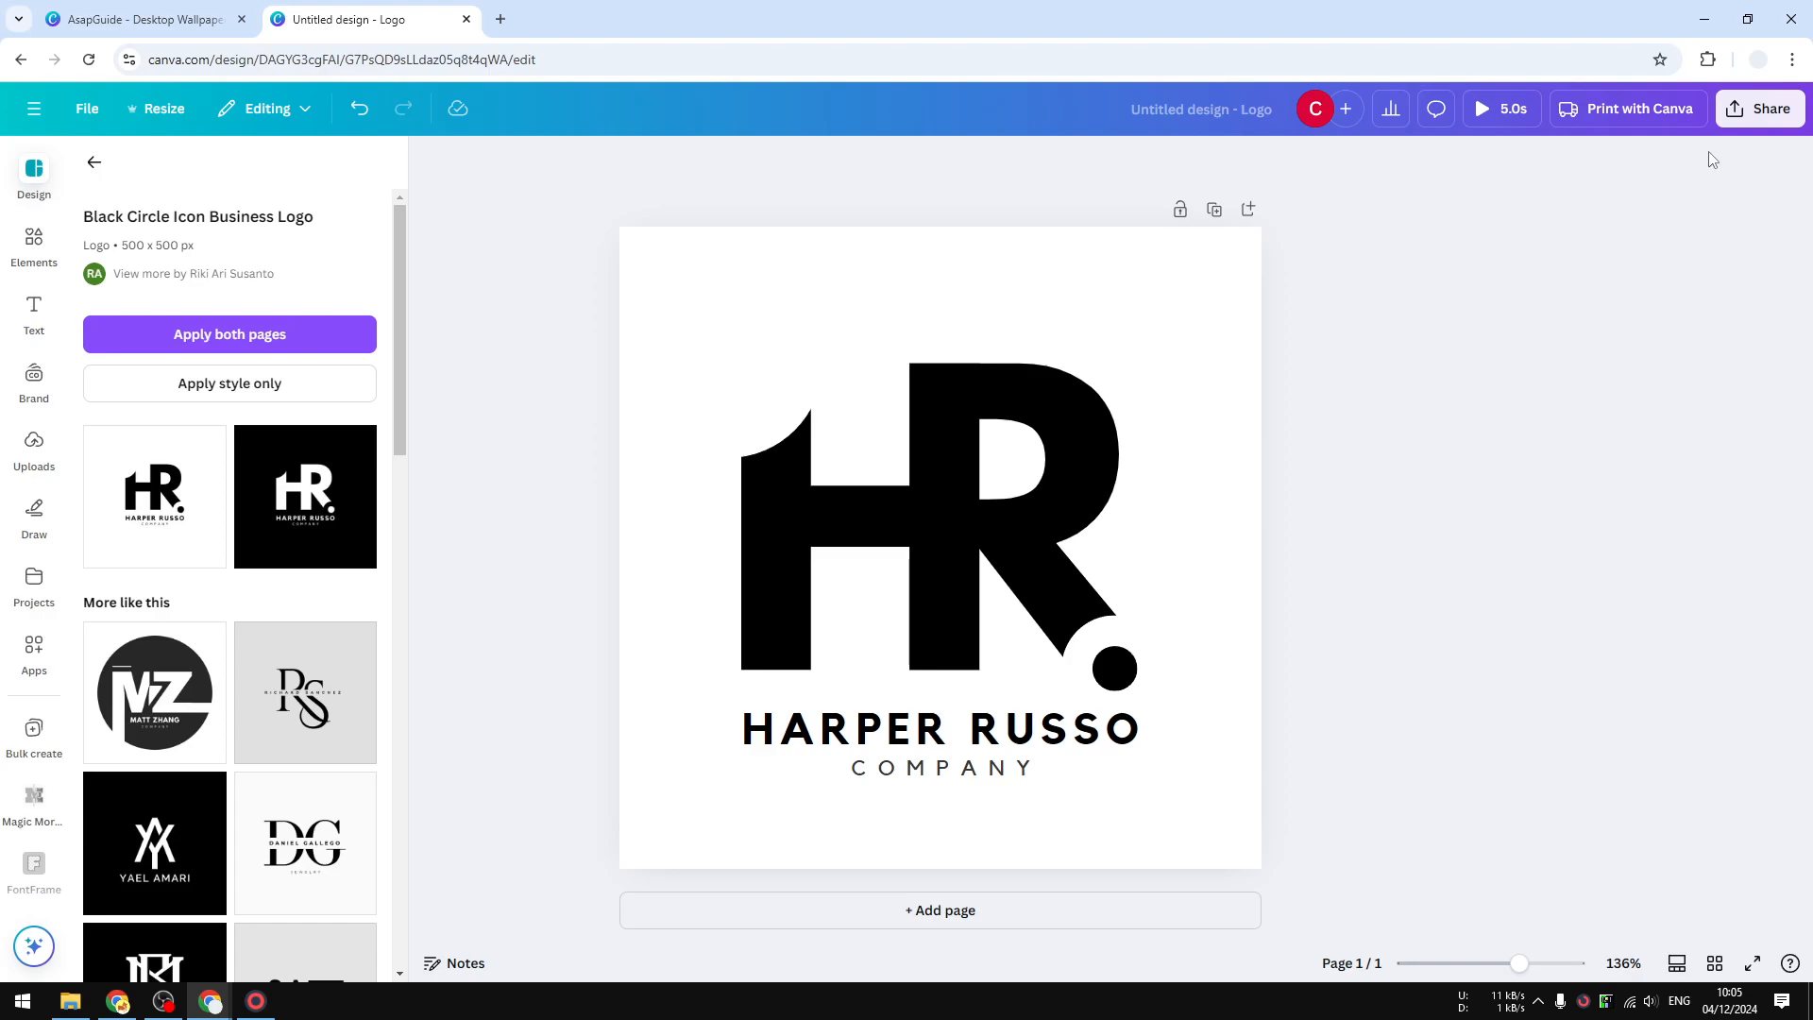
left_click(1763, 109)
left_click(1476, 490)
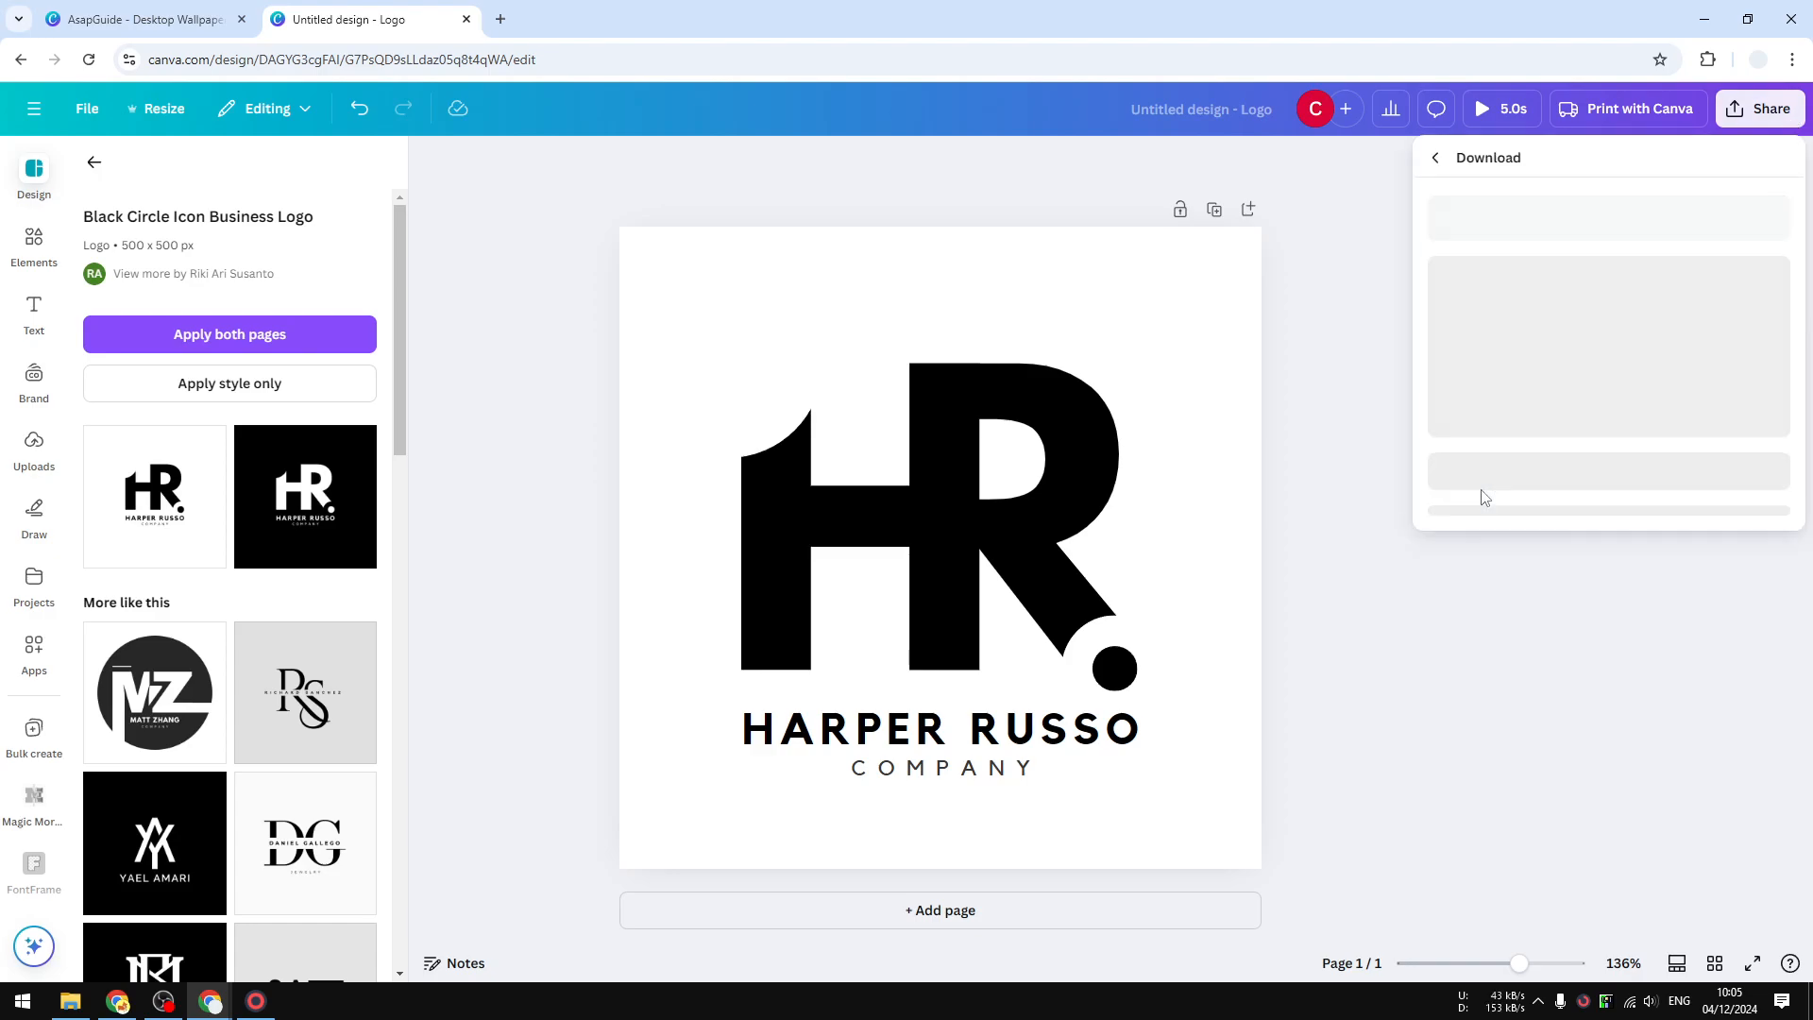
left_click(1521, 247)
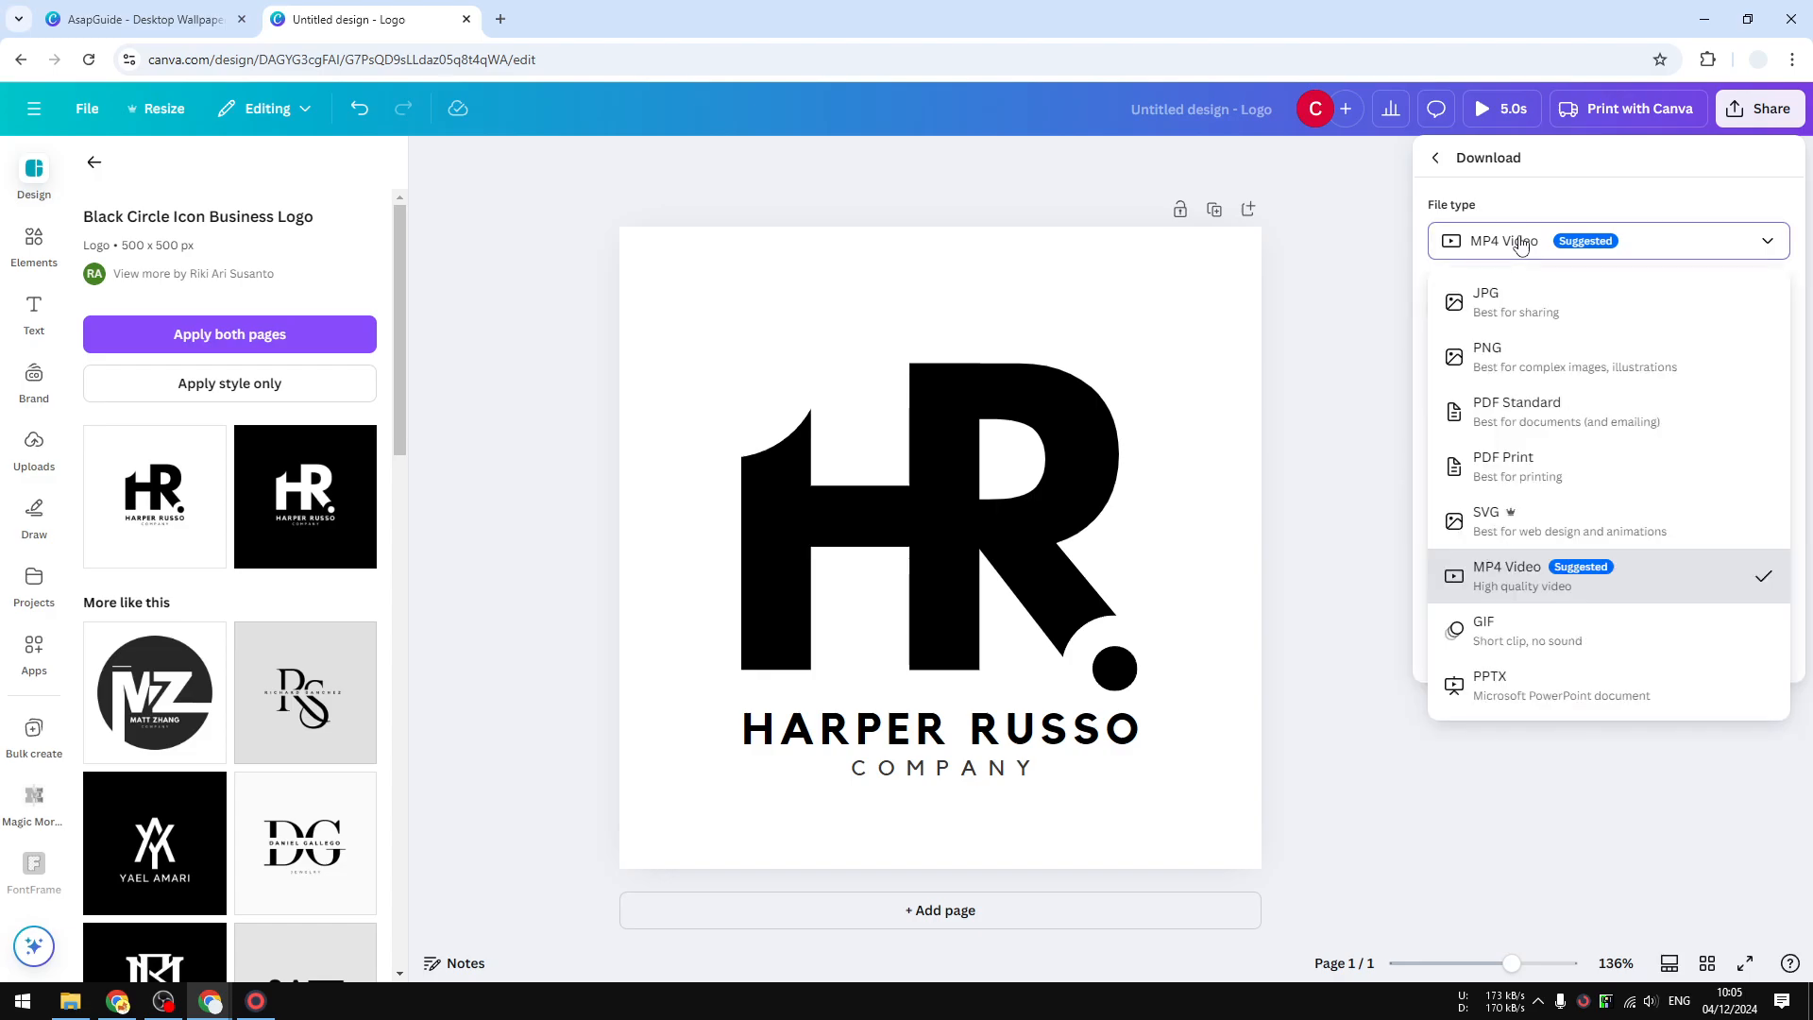
left_click(1500, 370)
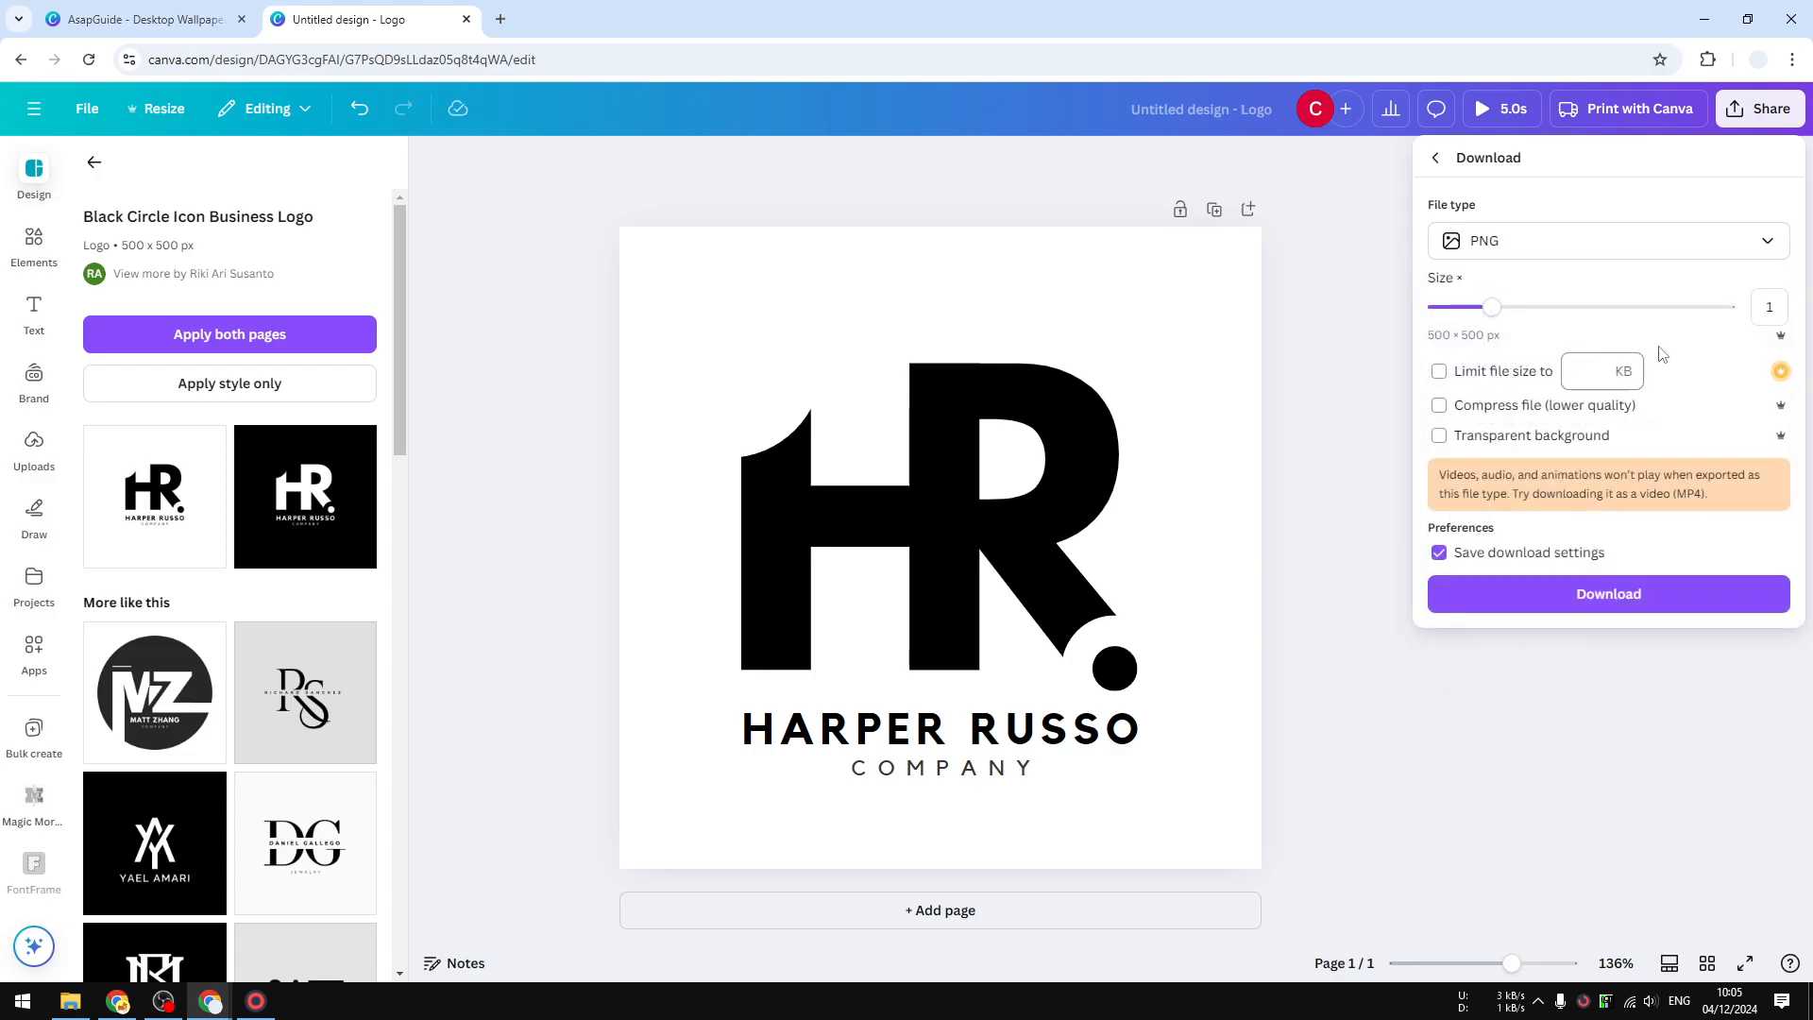
left_click(1582, 593)
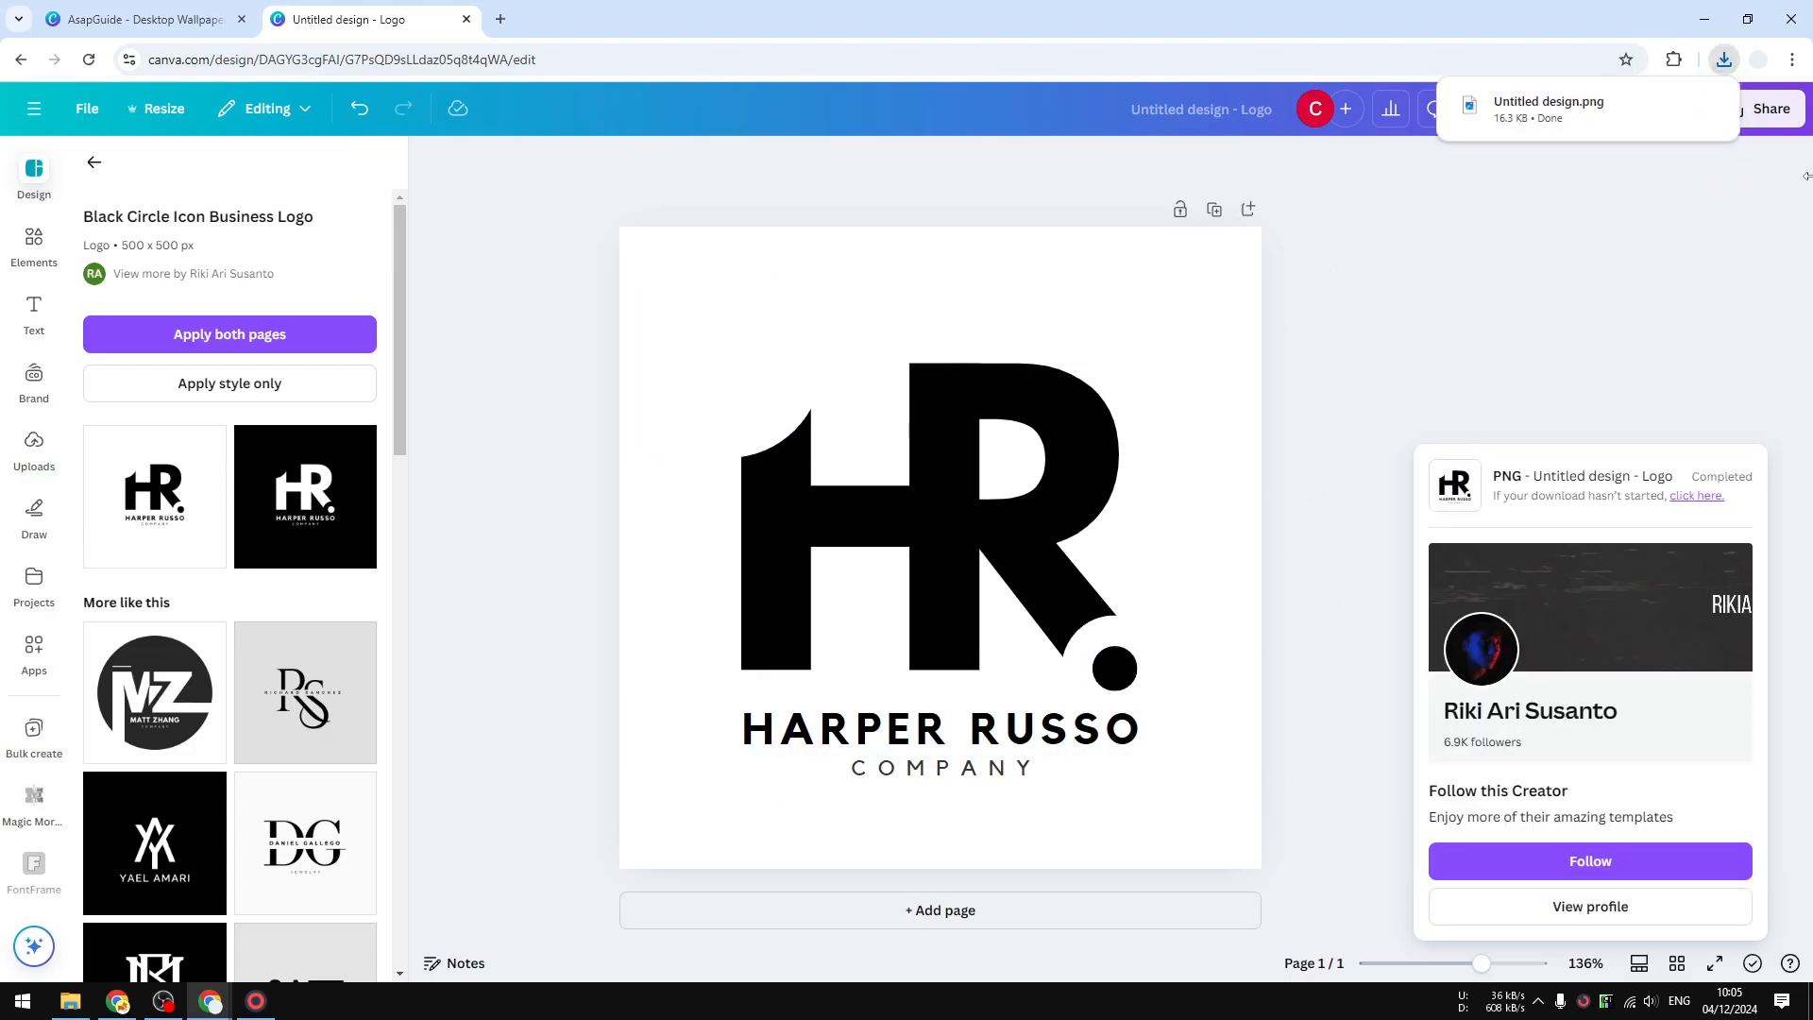
left_click_drag(1549, 108, 735, 7)
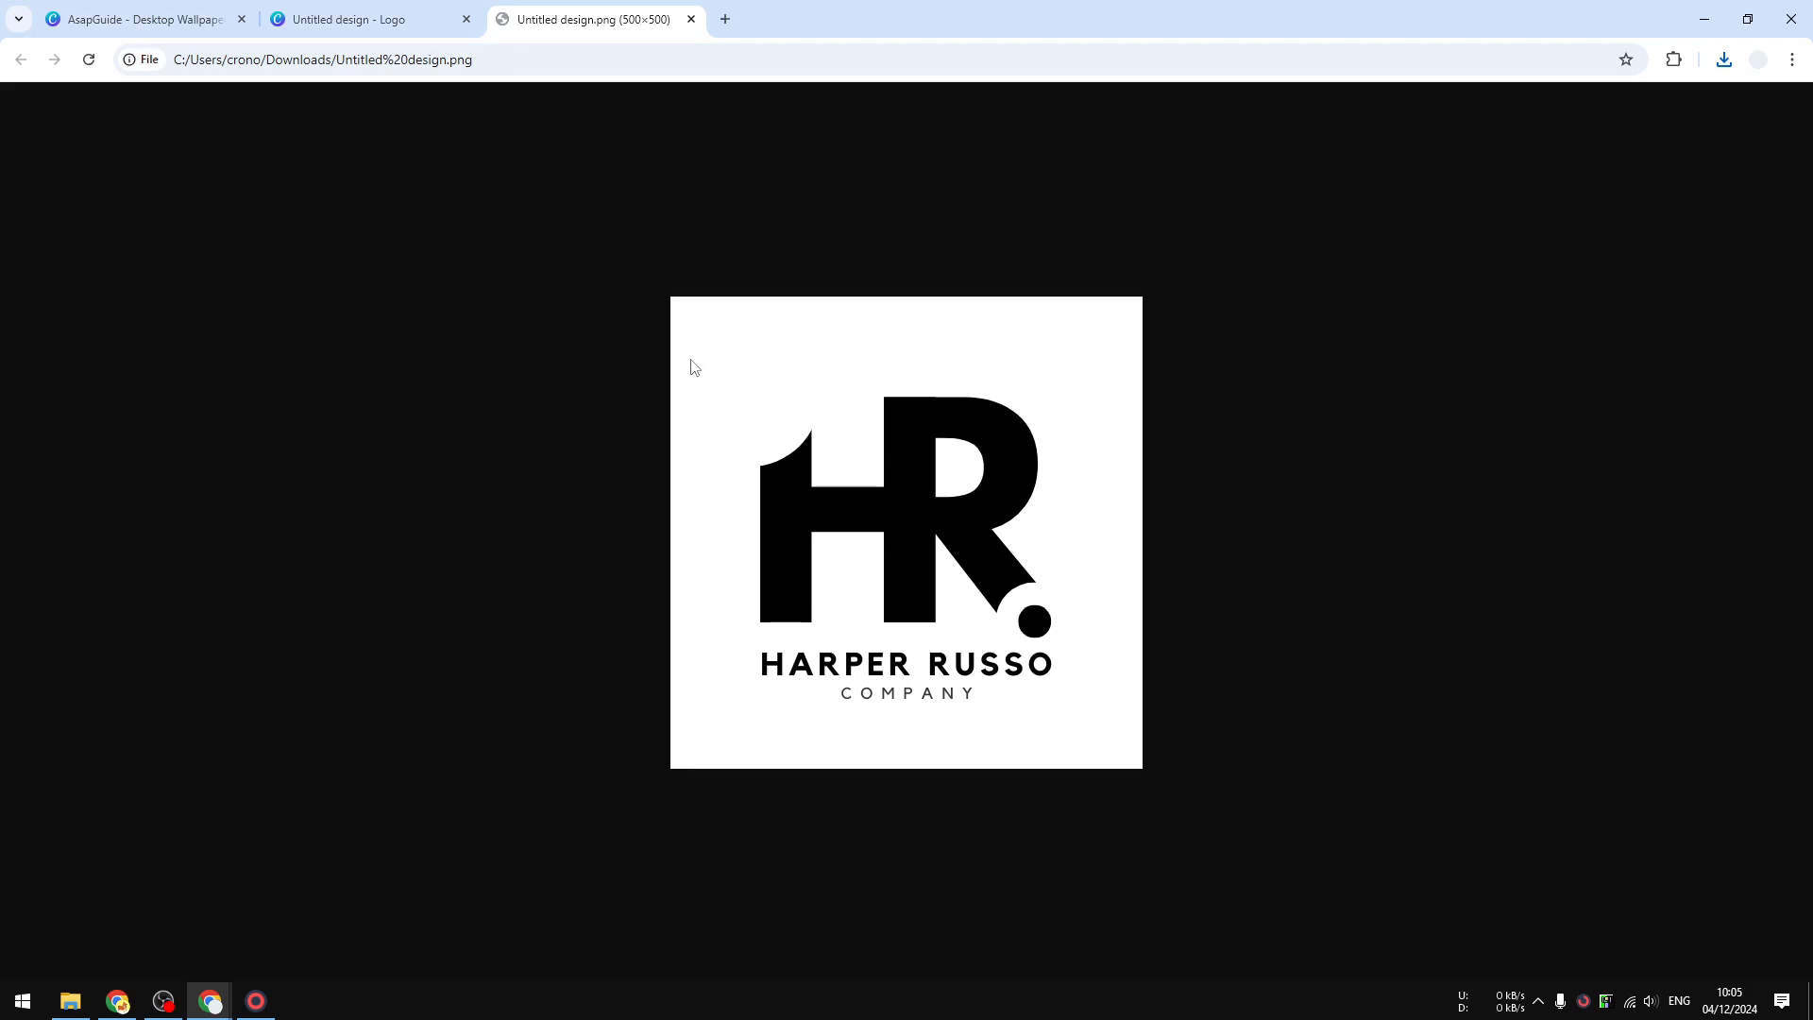
left_click(343, 12)
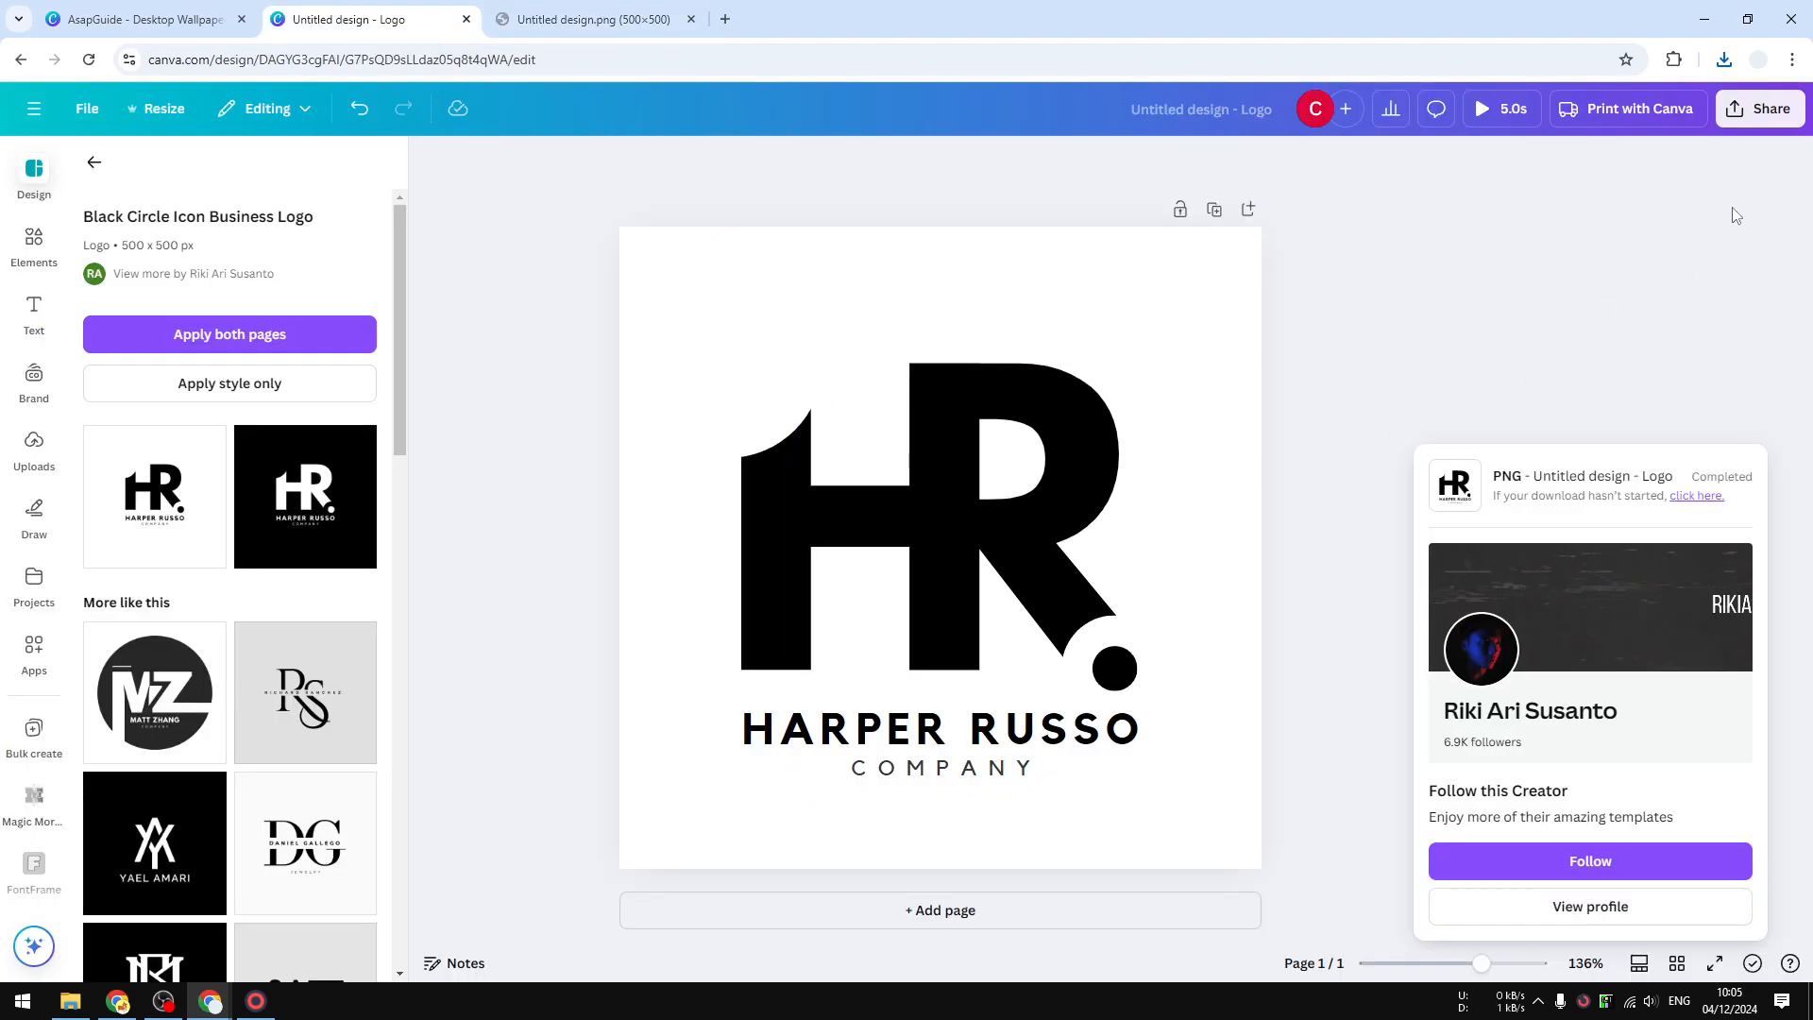
- Export the Harper Russo logo again as PNG, Untitled design (1).png, and open the file
left_click(1760, 108)
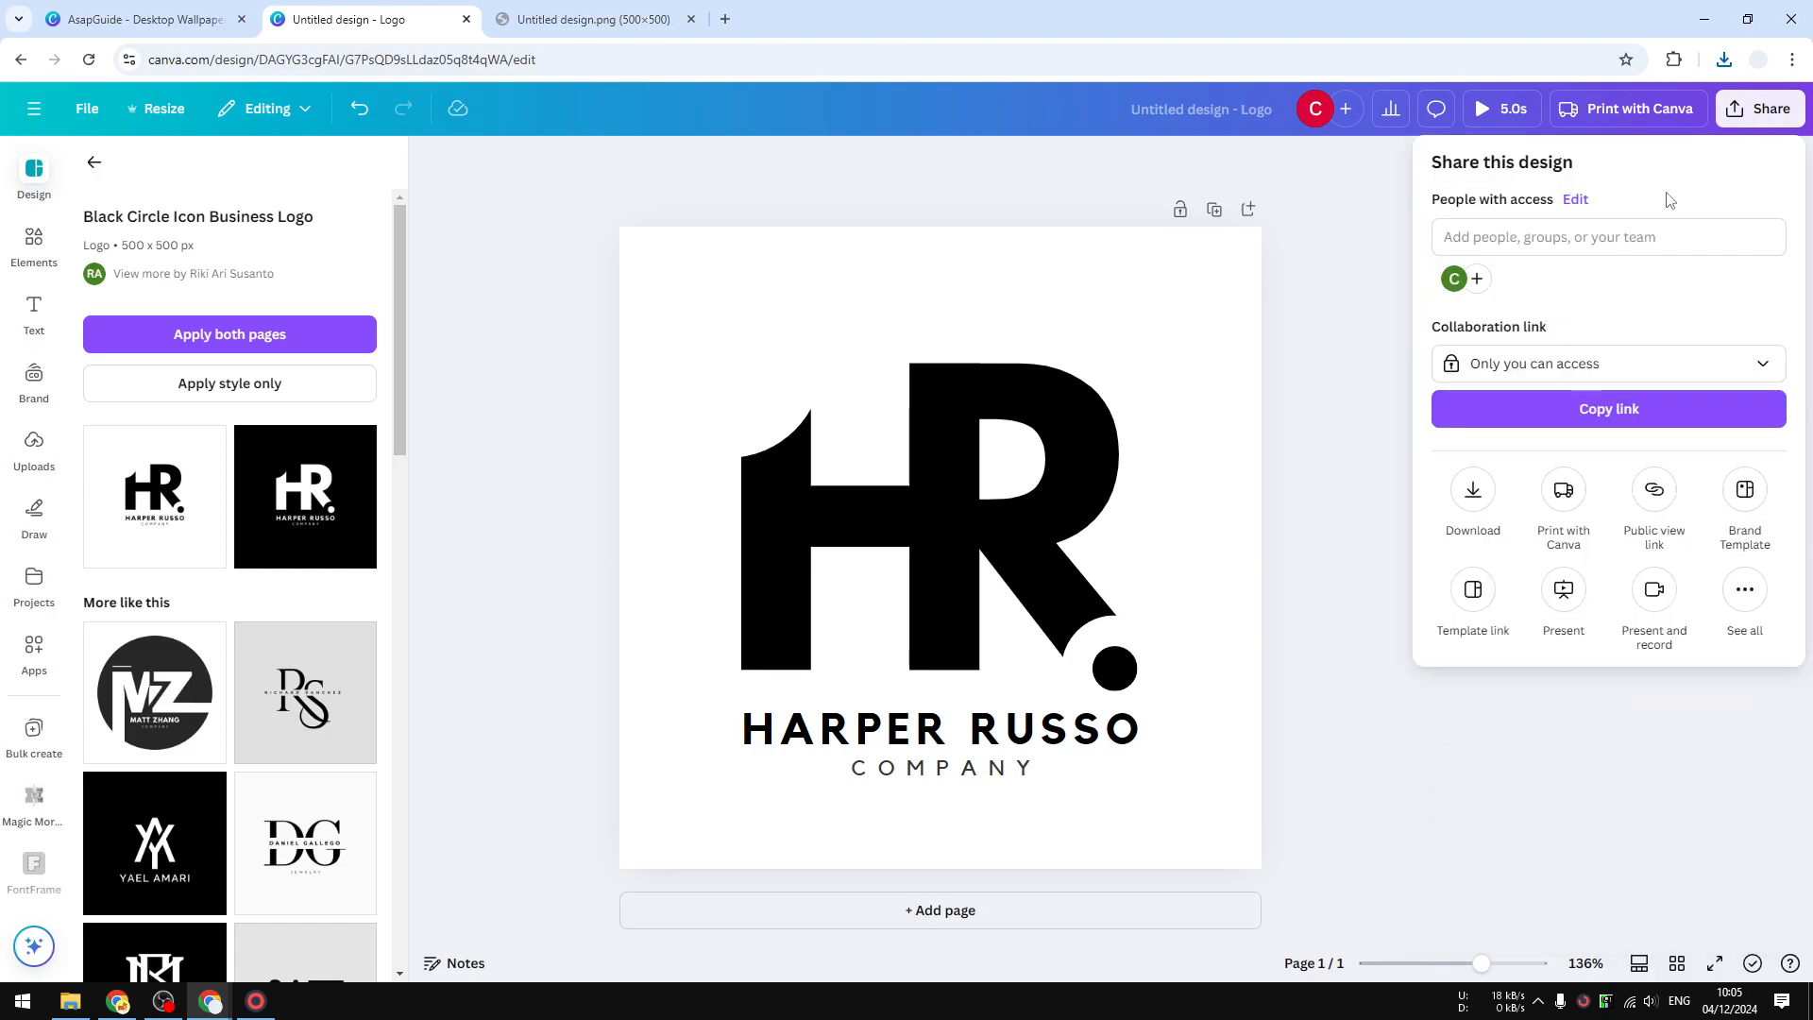
left_click(1476, 493)
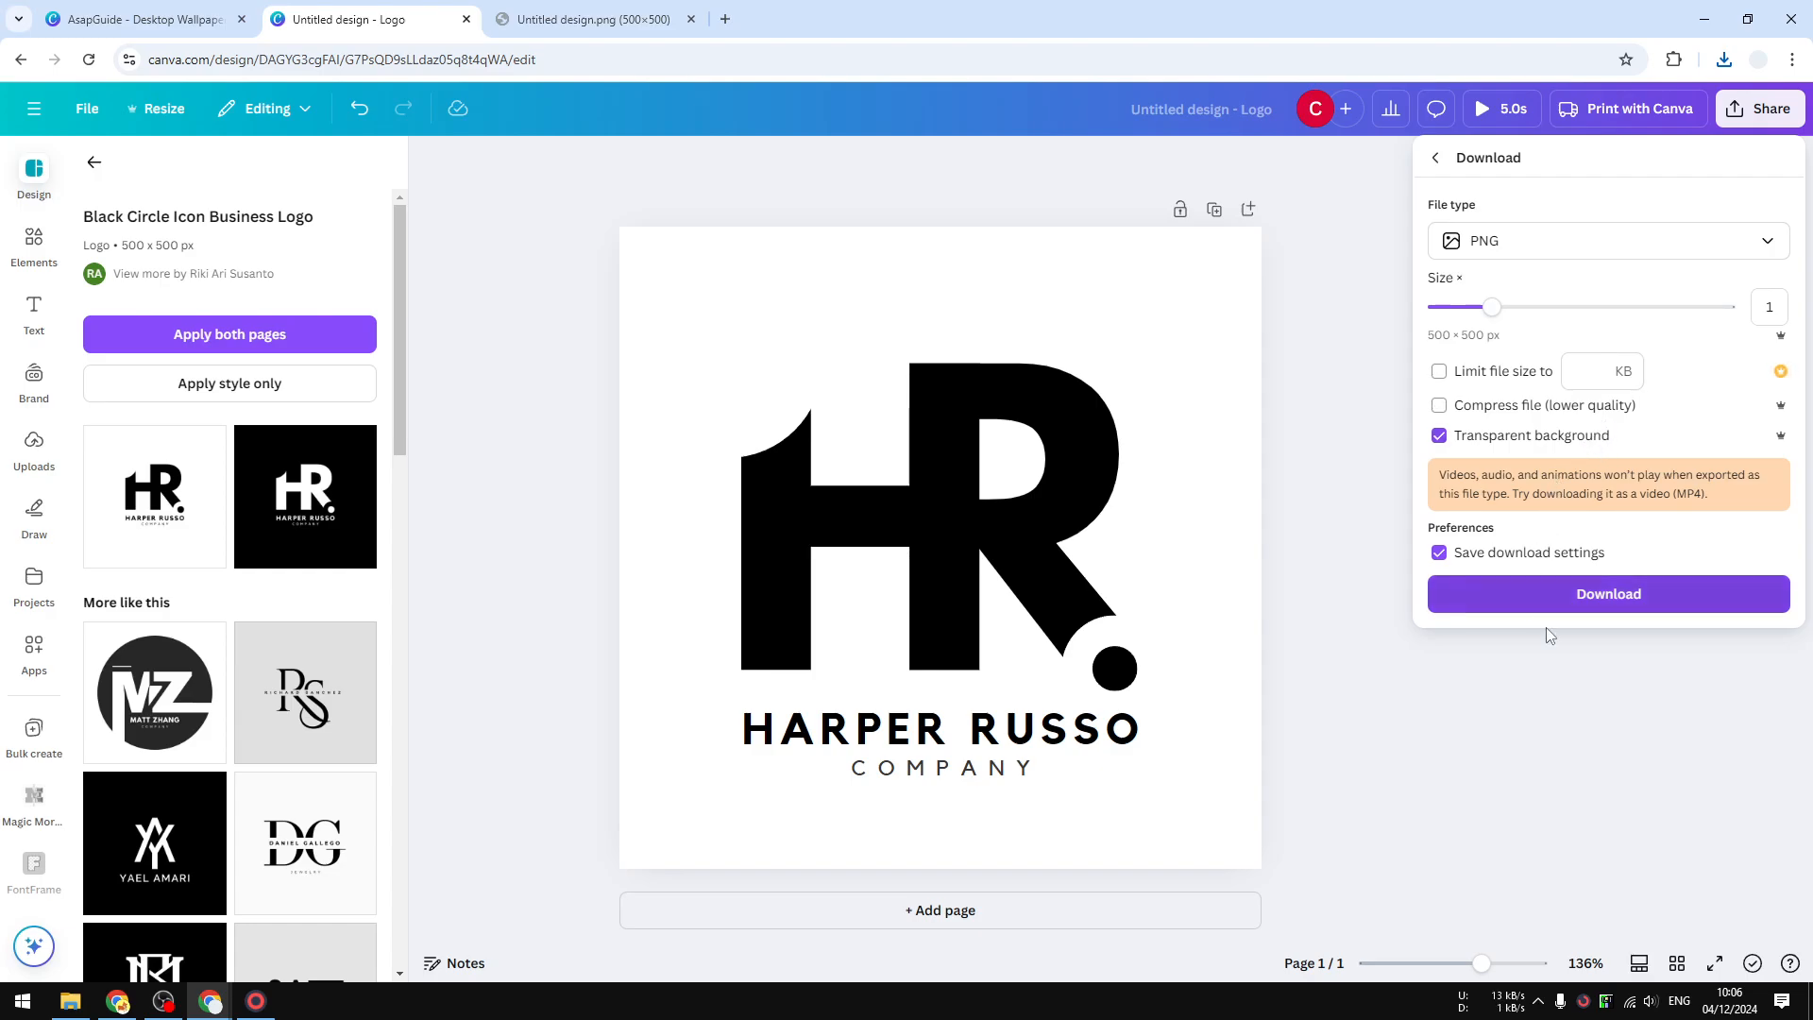
left_click(1599, 594)
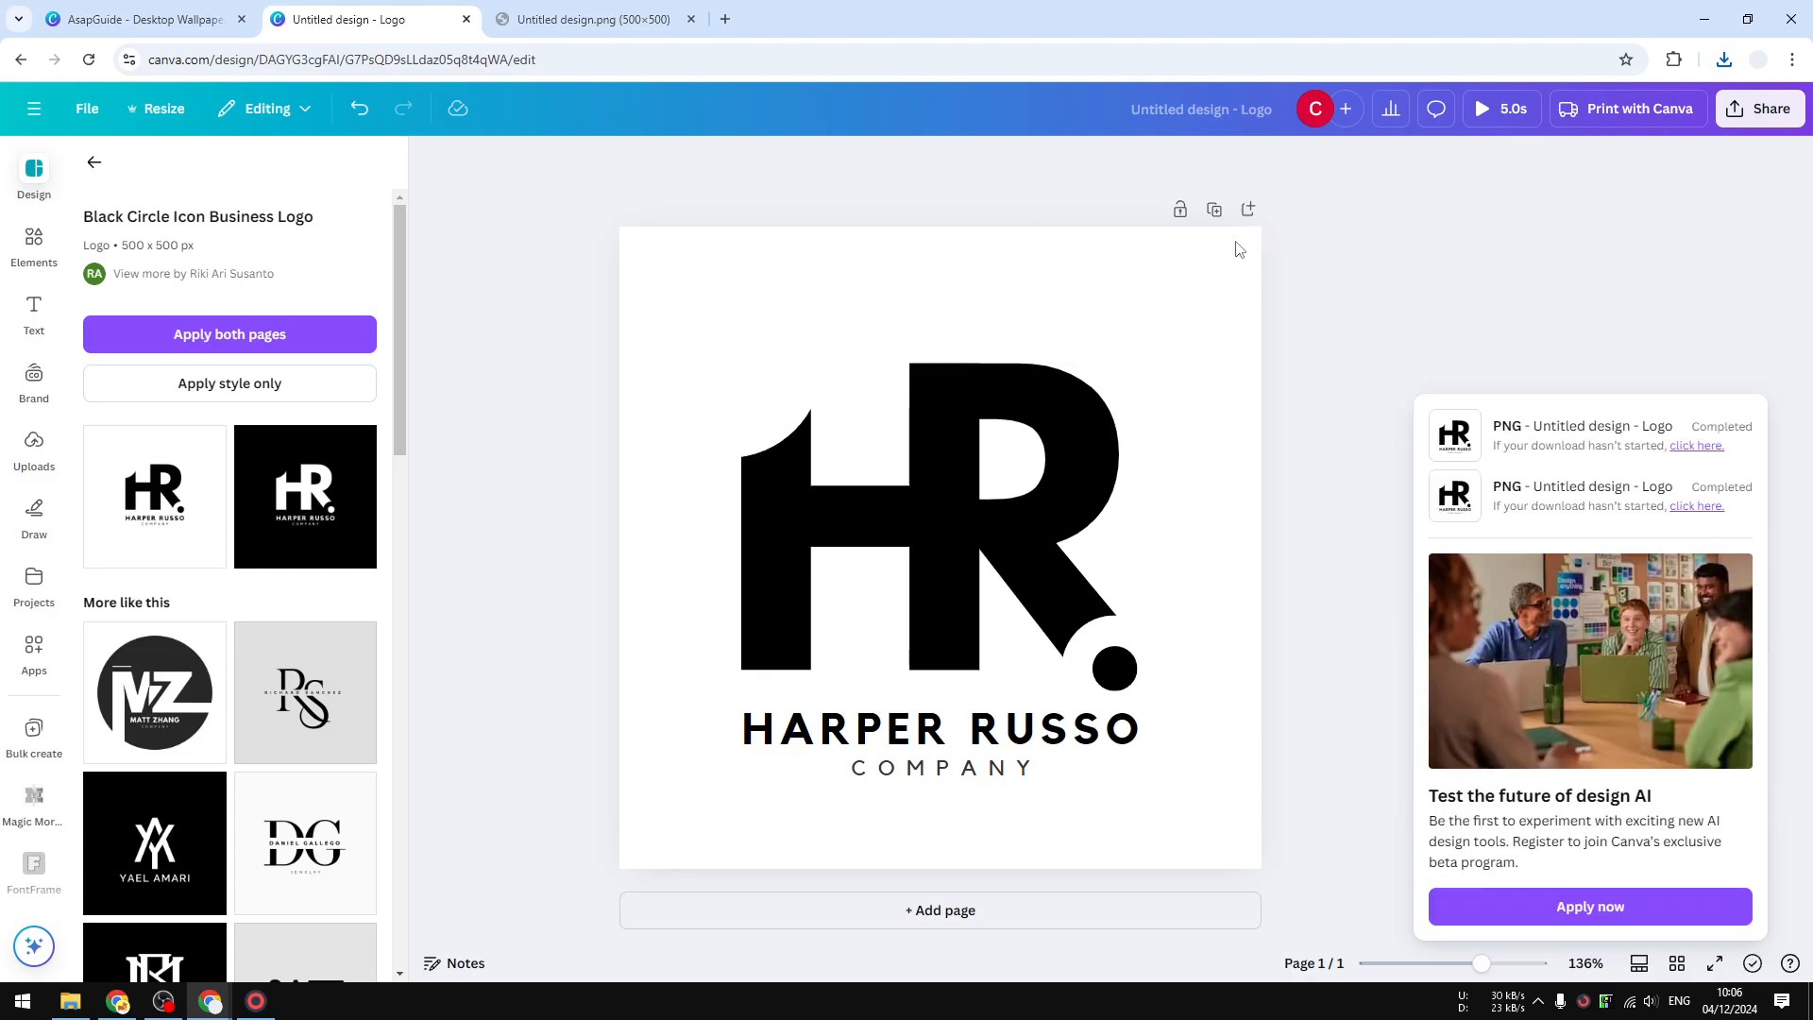
left_click(1575, 105)
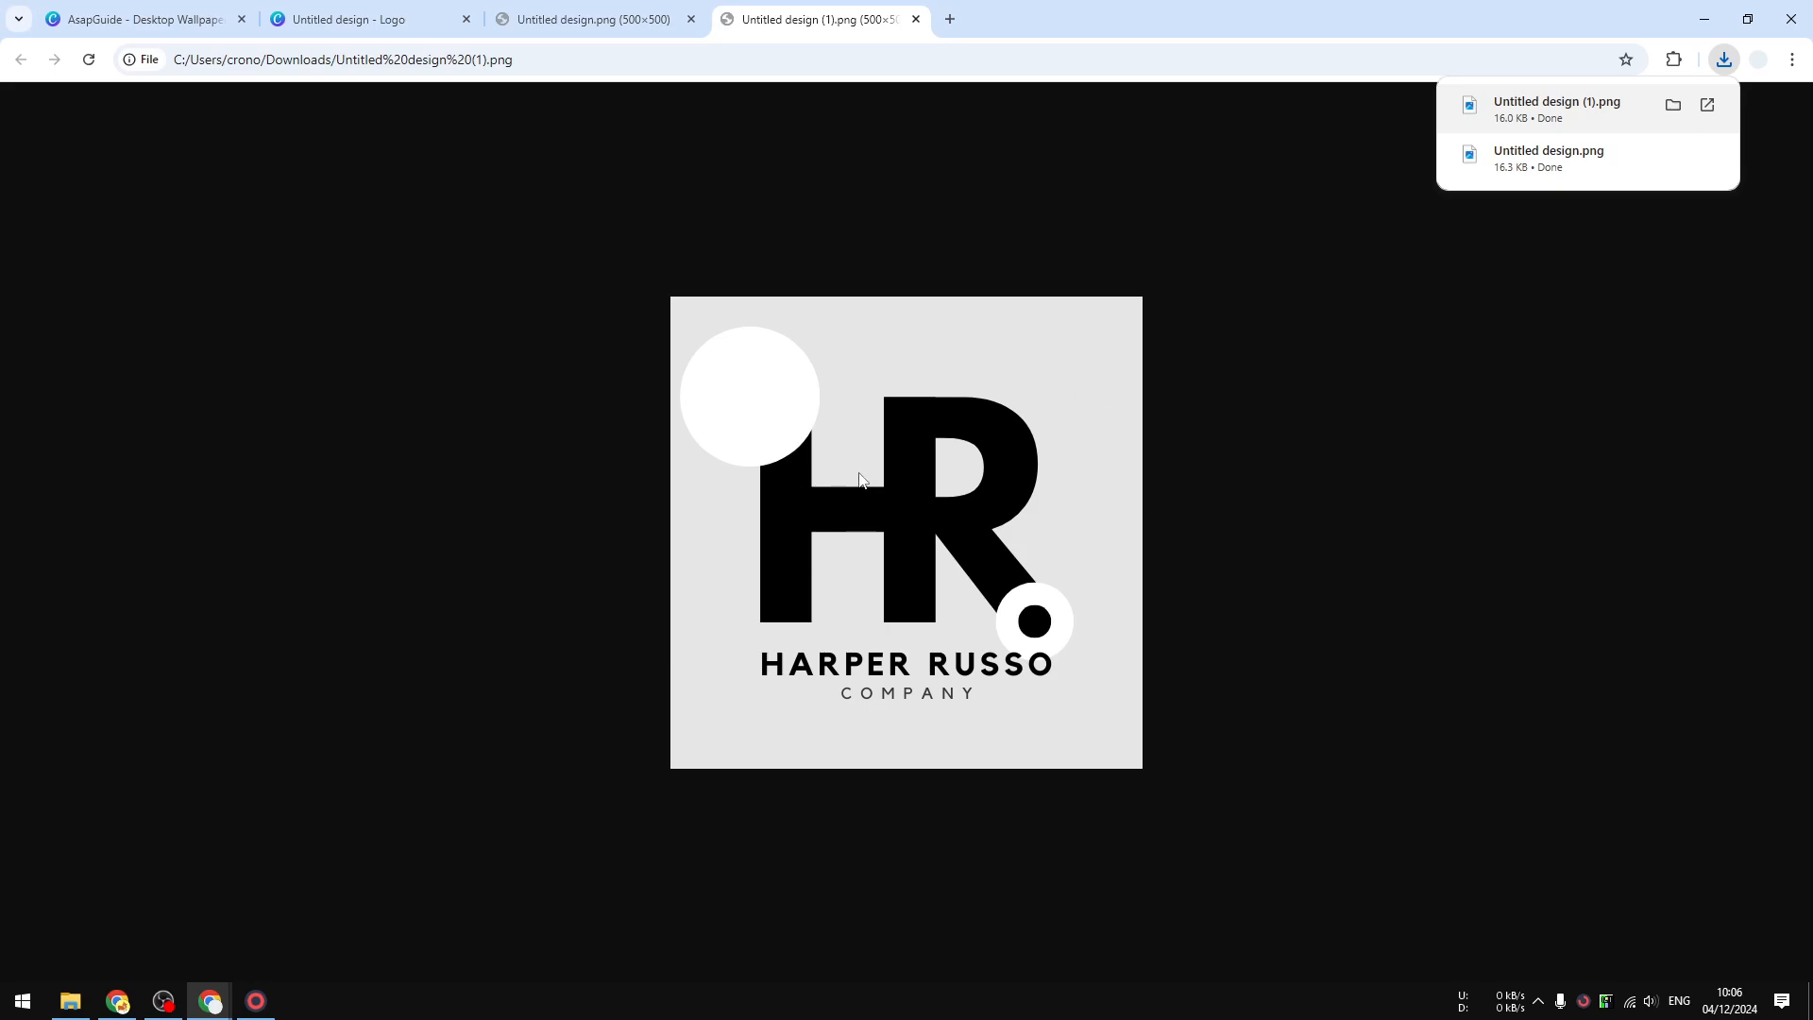
- Go from the PNG preview back to the 'Untitled design - Logo' Canva tab
left_click(352, 19)
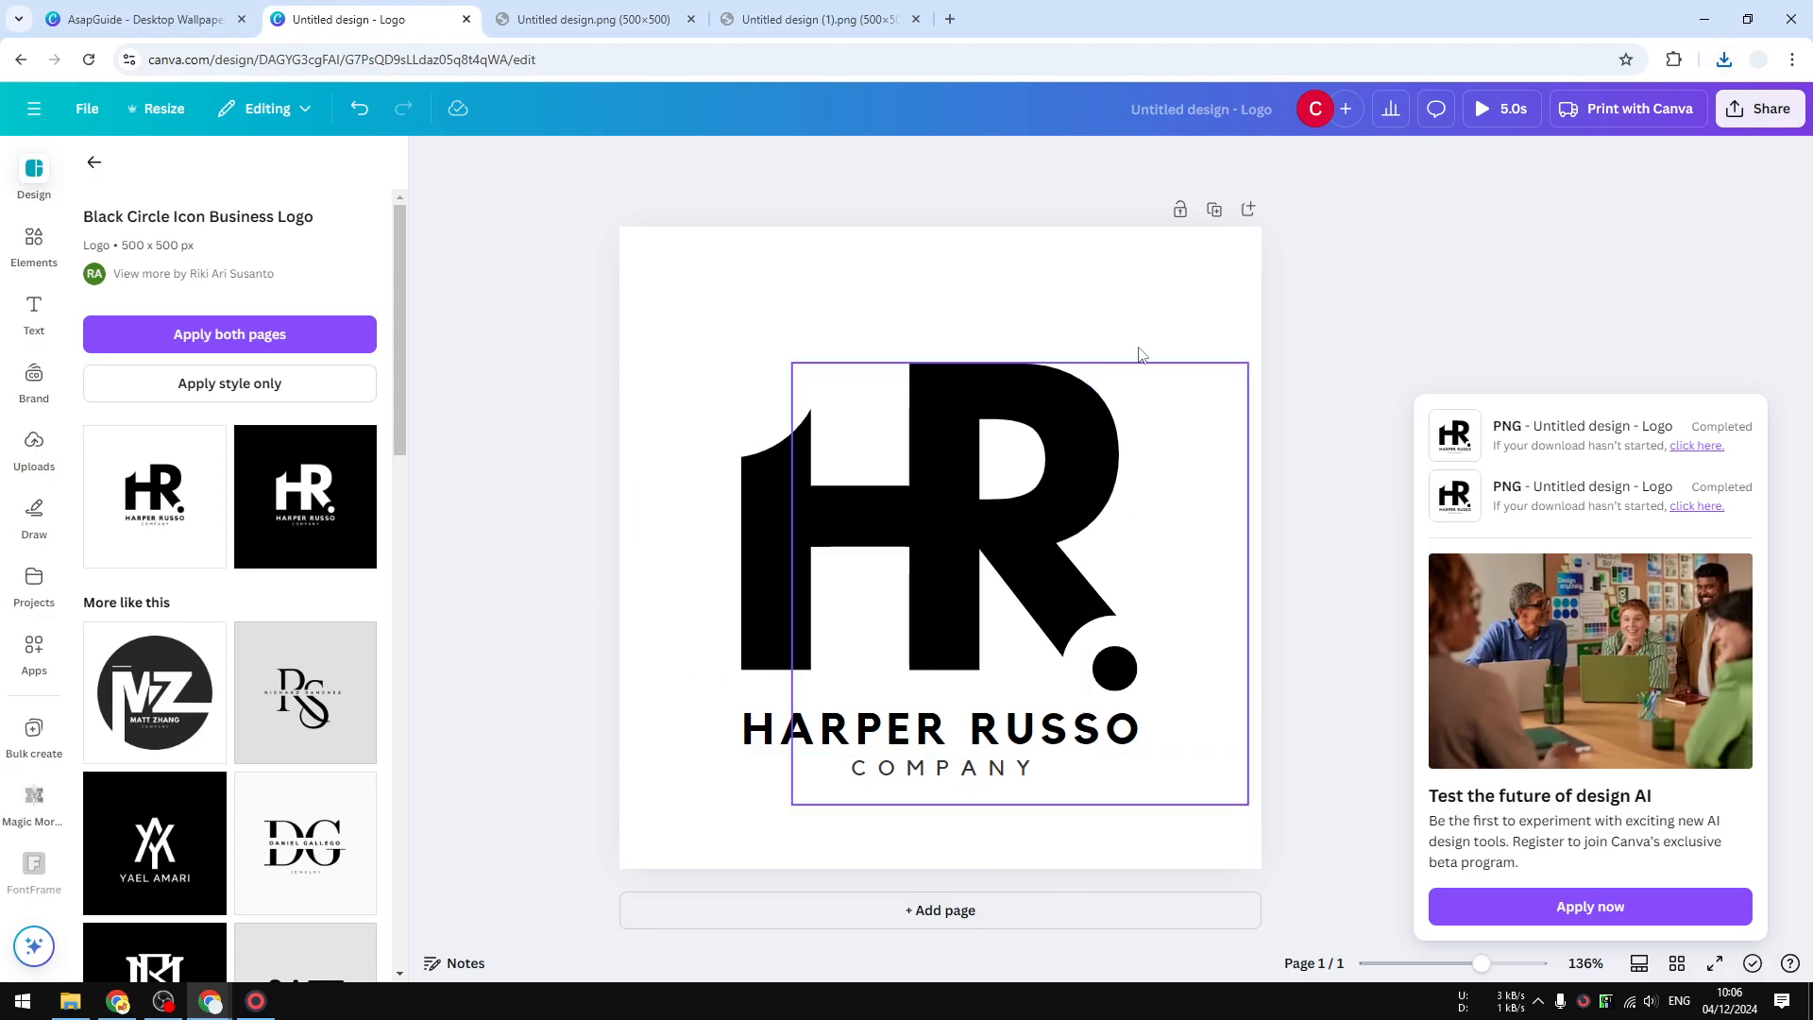
- Delete all the Harper Russo logo elements from the page
left_click_drag(1272, 818, 674, 328)
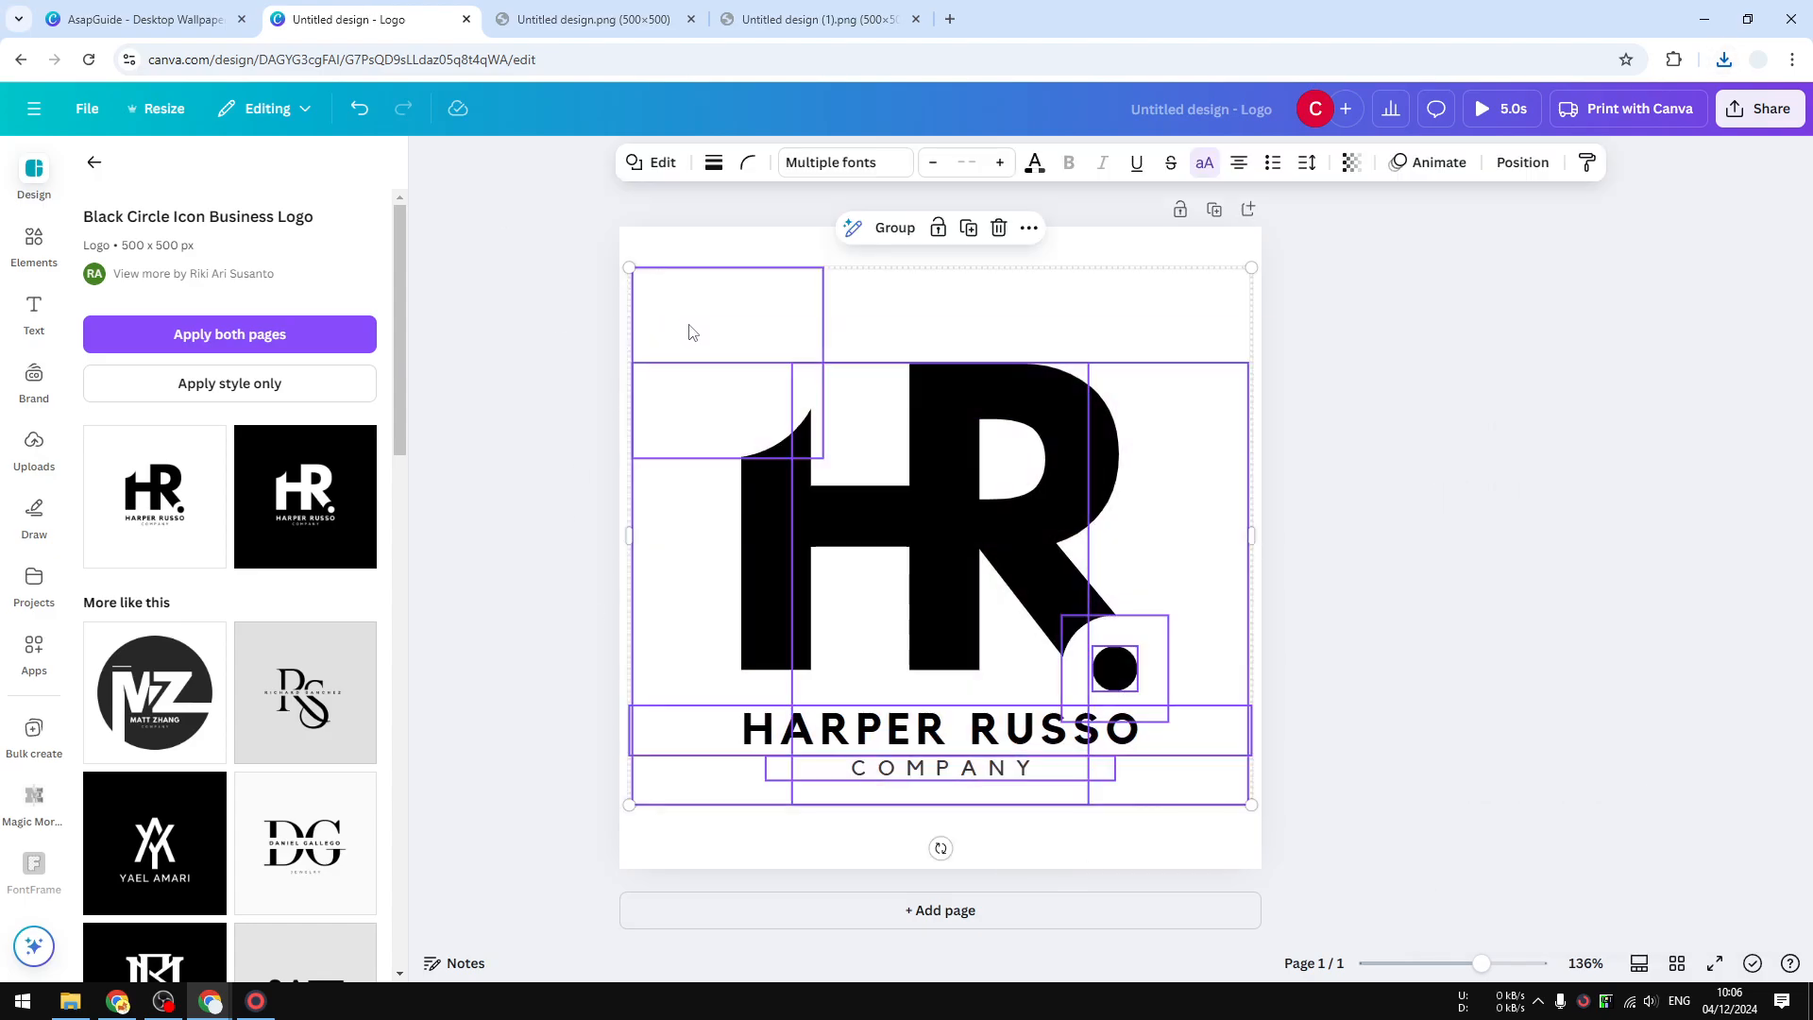
key("Delete")
left_click(695, 352)
- Apply the grid. COSMETICS logo template, then enlarge and centre its text pair
scroll(232, 586, "down", 10)
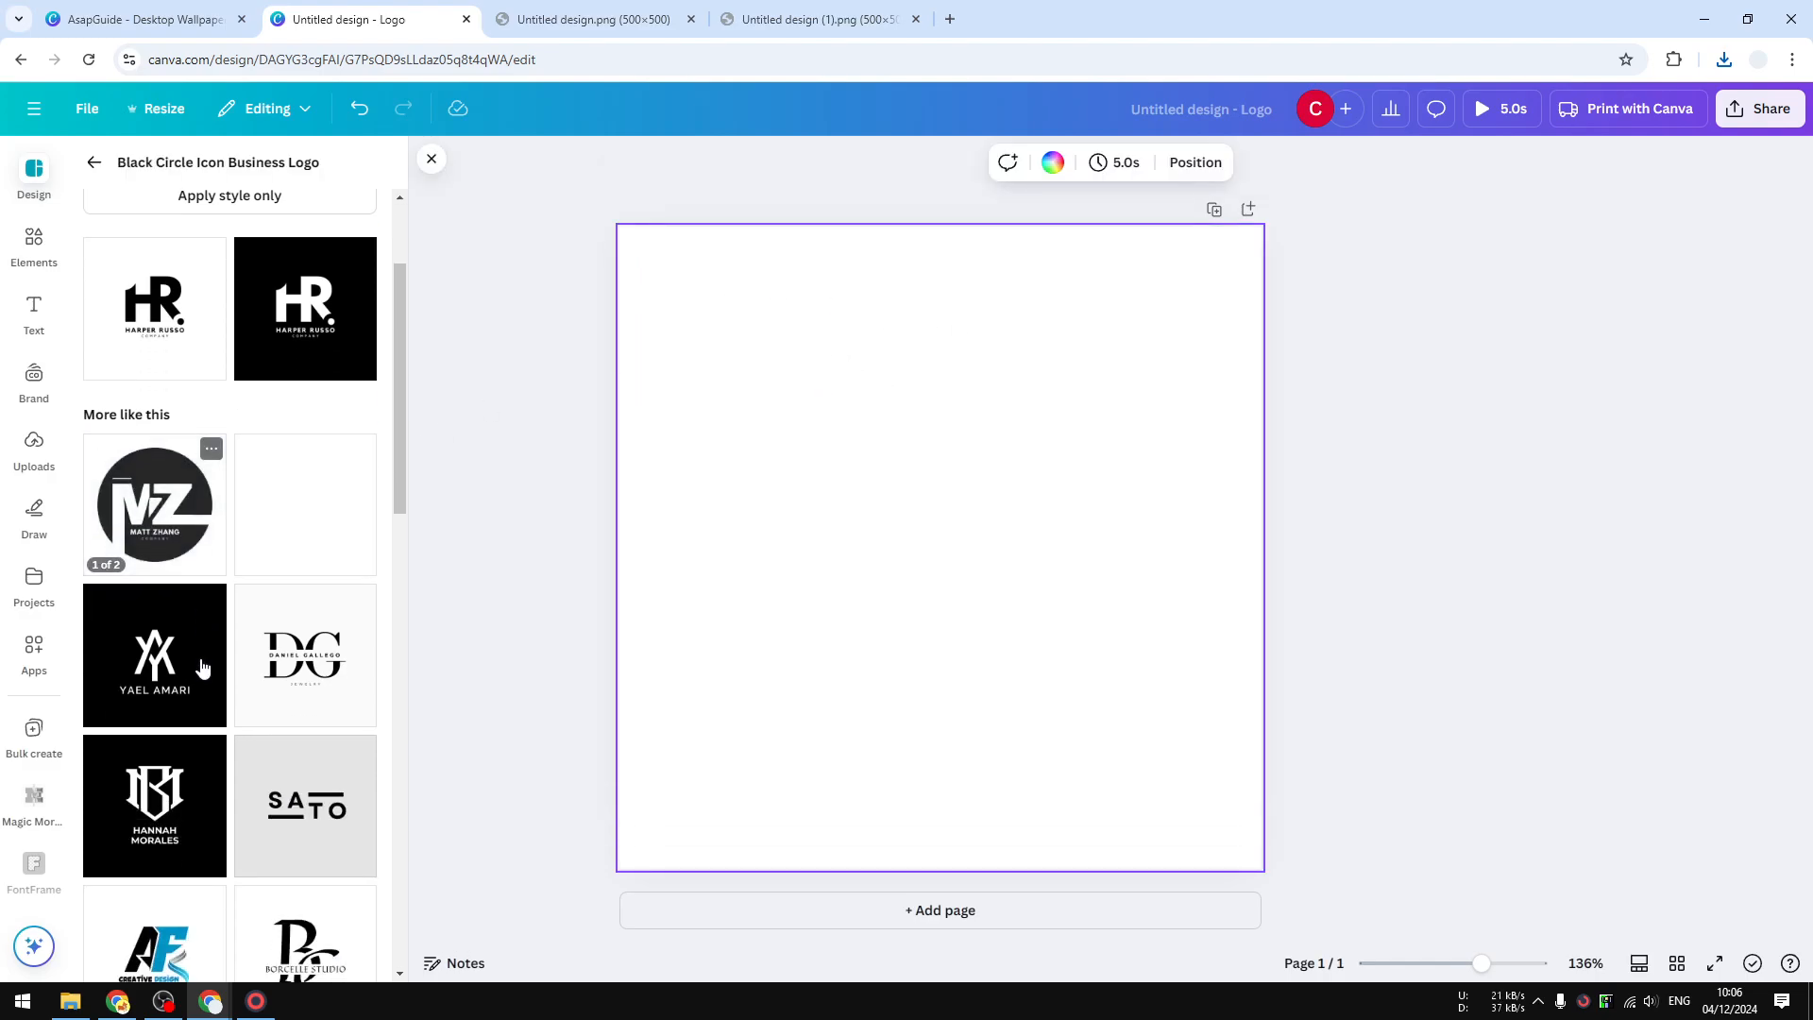
scroll(299, 556, "down", 8)
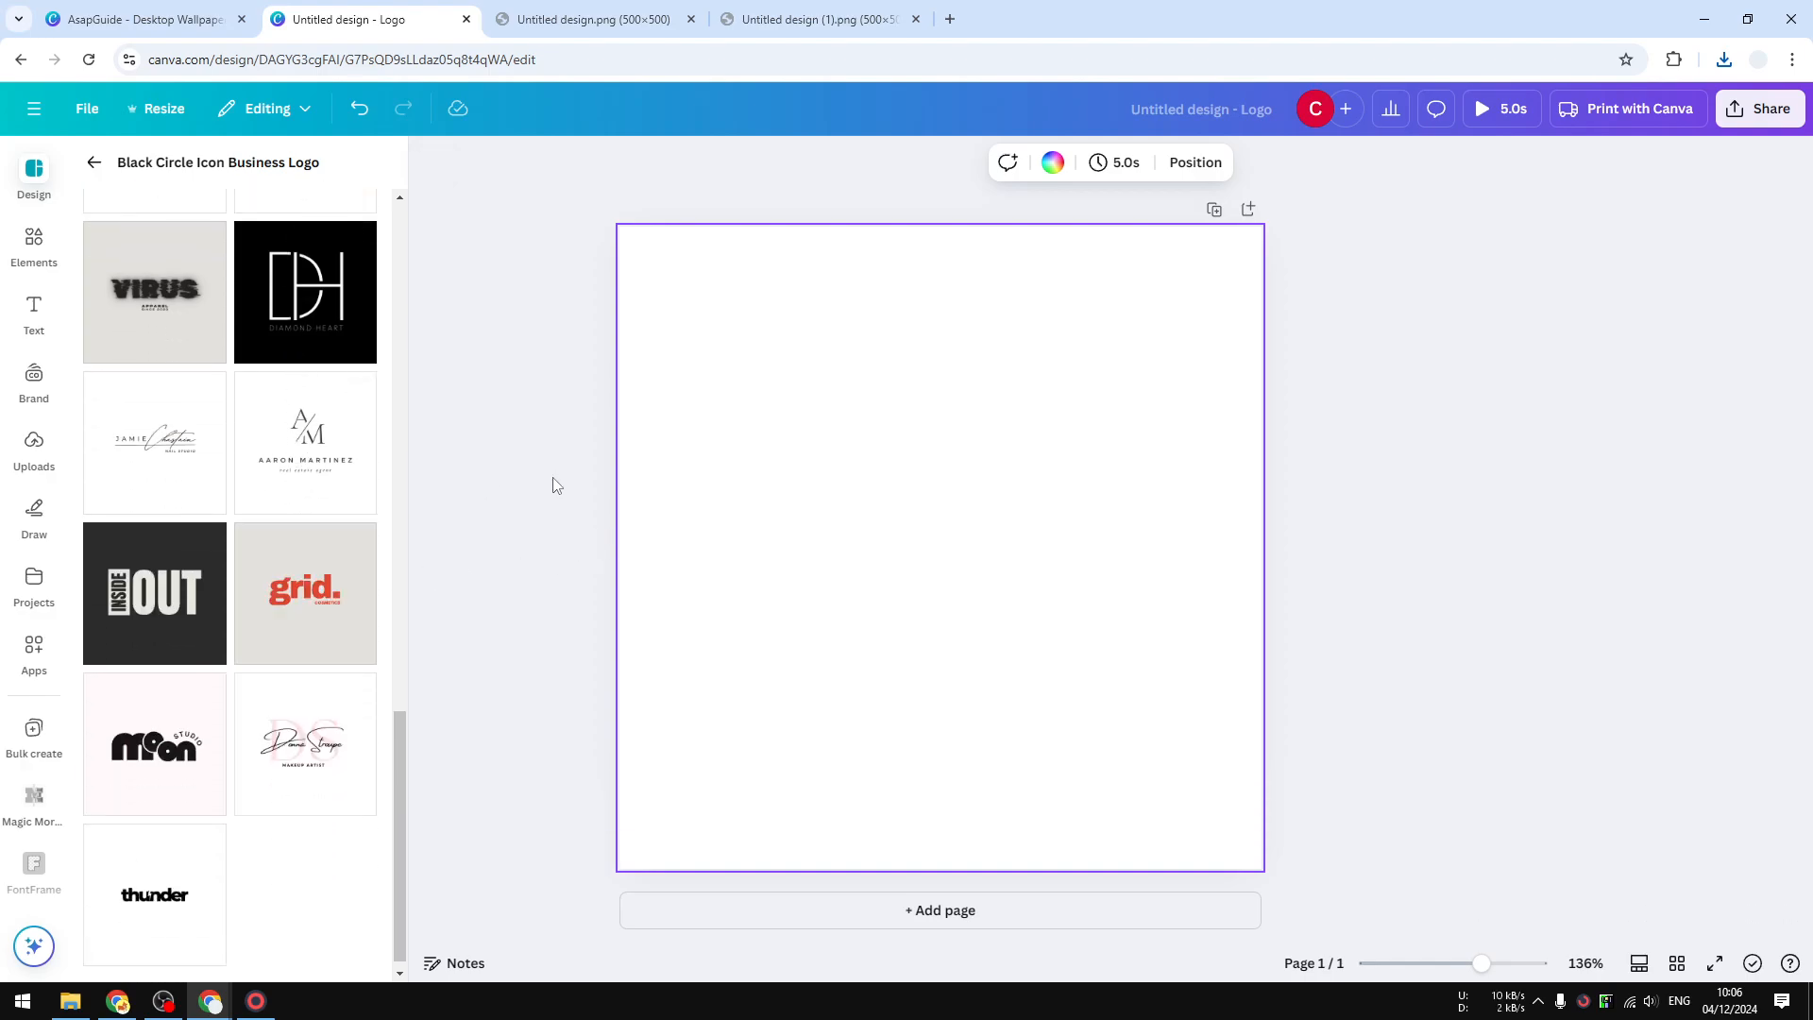
left_click(302, 600)
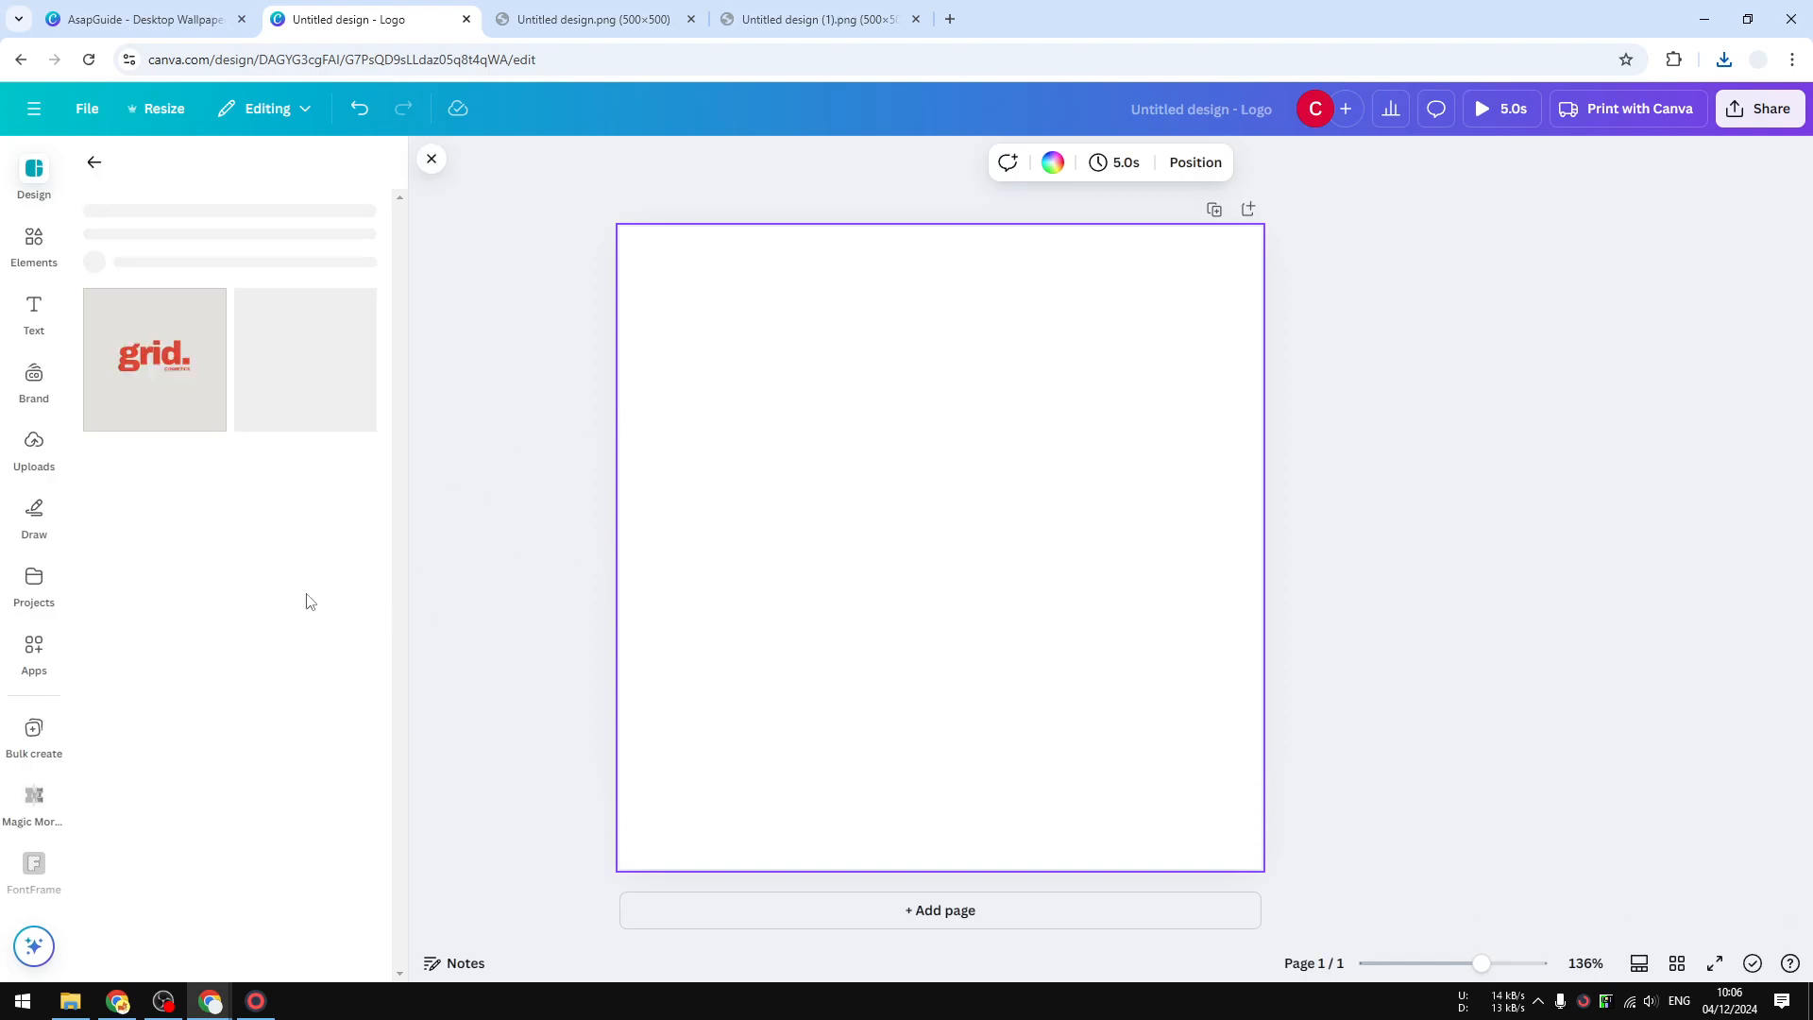
left_click(132, 554)
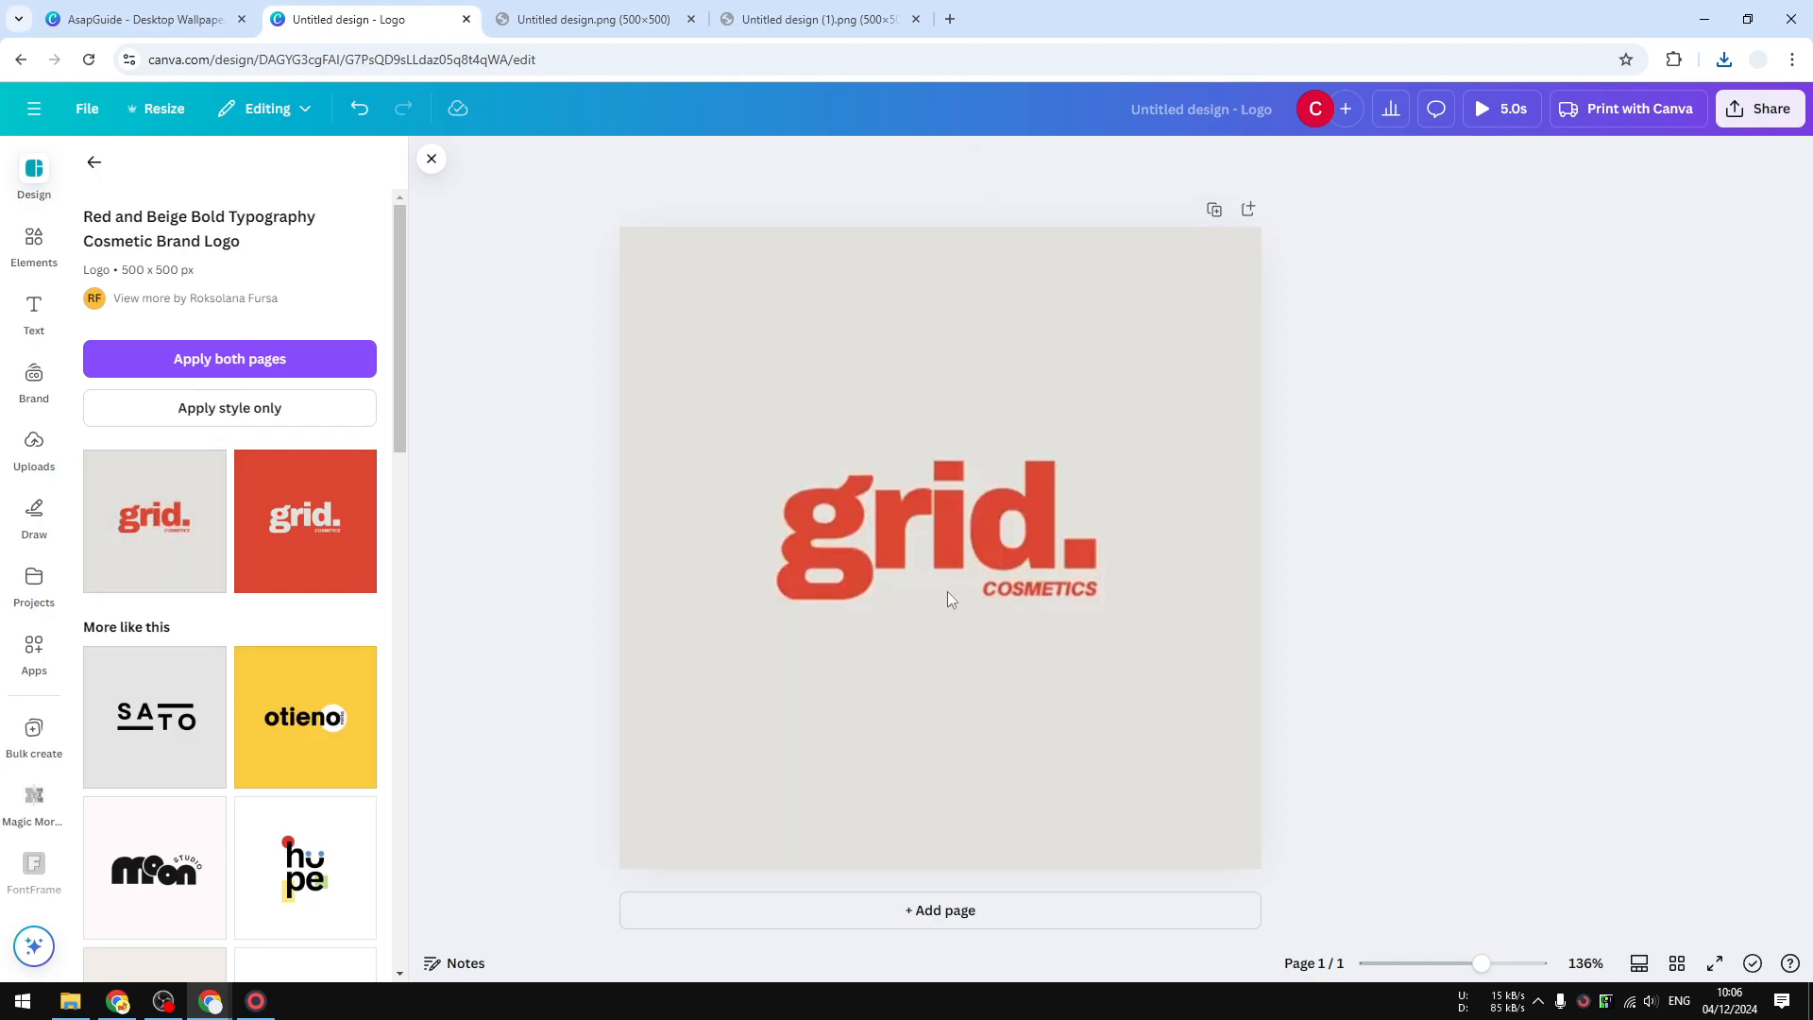
left_click(1215, 746)
left_click_drag(1215, 746, 680, 428)
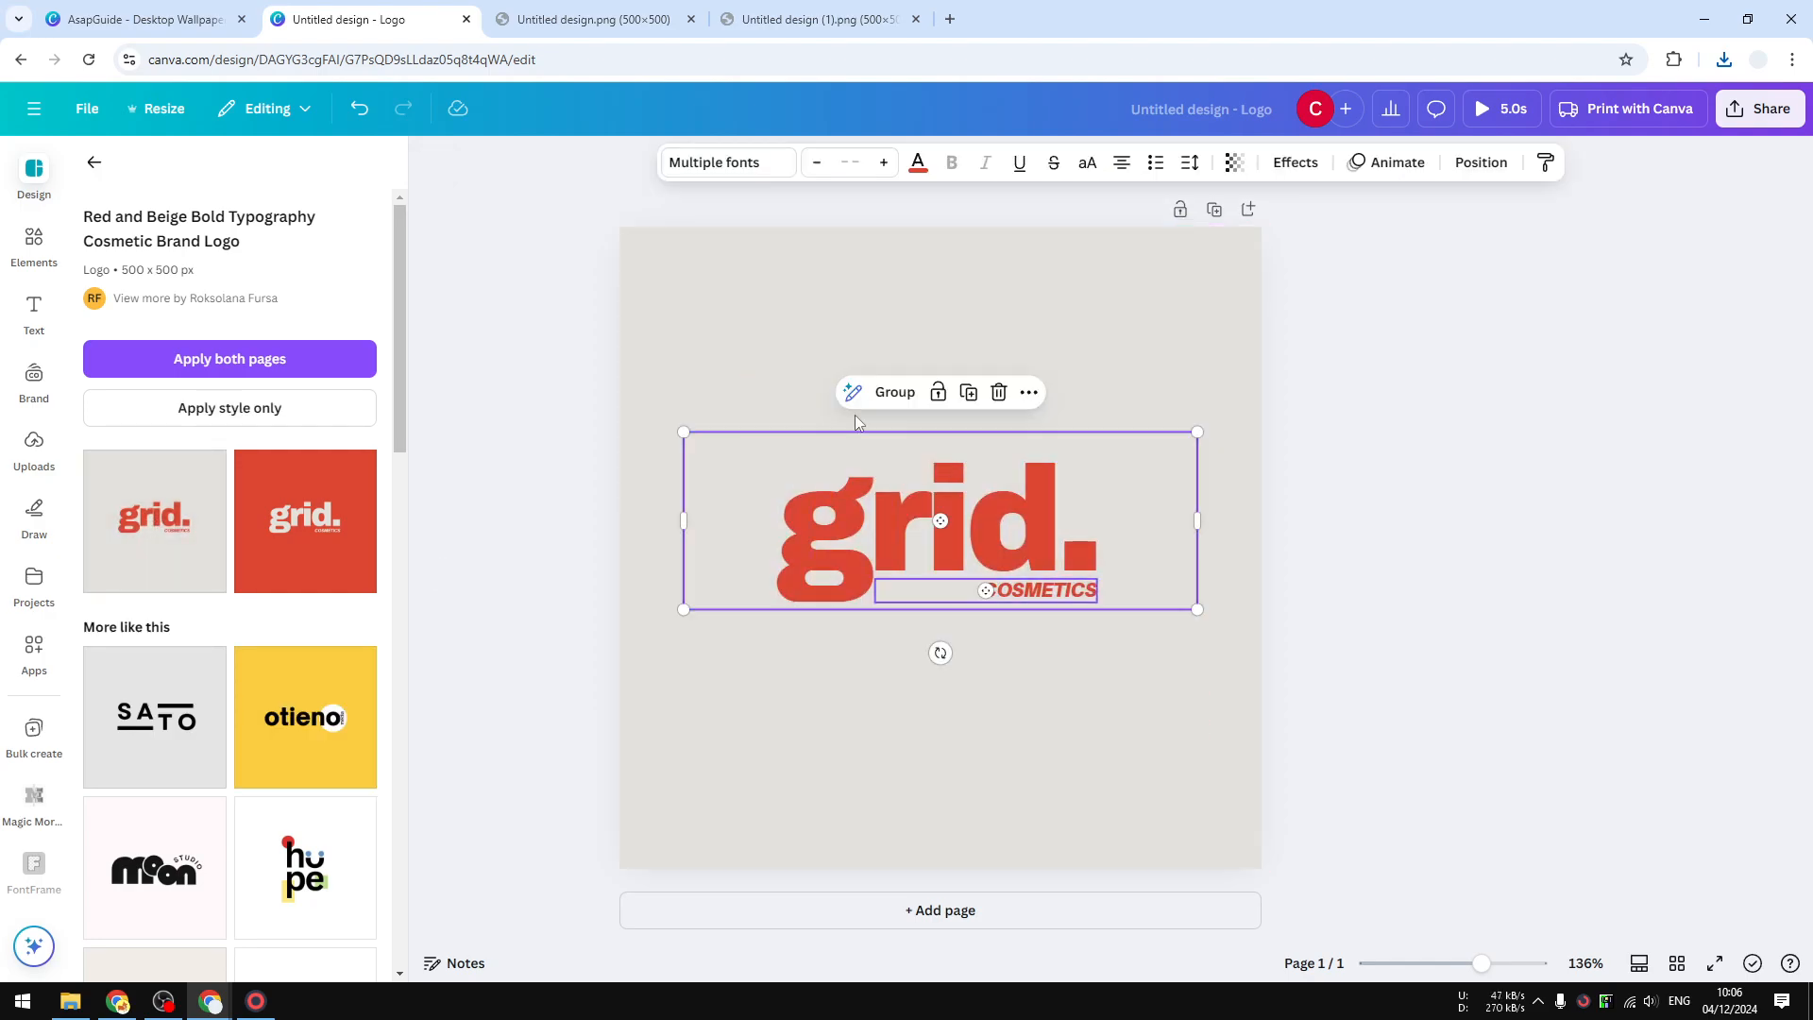
left_click_drag(1198, 609, 1367, 667)
left_click_drag(1392, 740, 1166, 614)
left_click_drag(1137, 567, 1056, 567)
- Download the grid. COSMETICS logo as a PNG, saved as Untitled design (2).png
left_click(1497, 504)
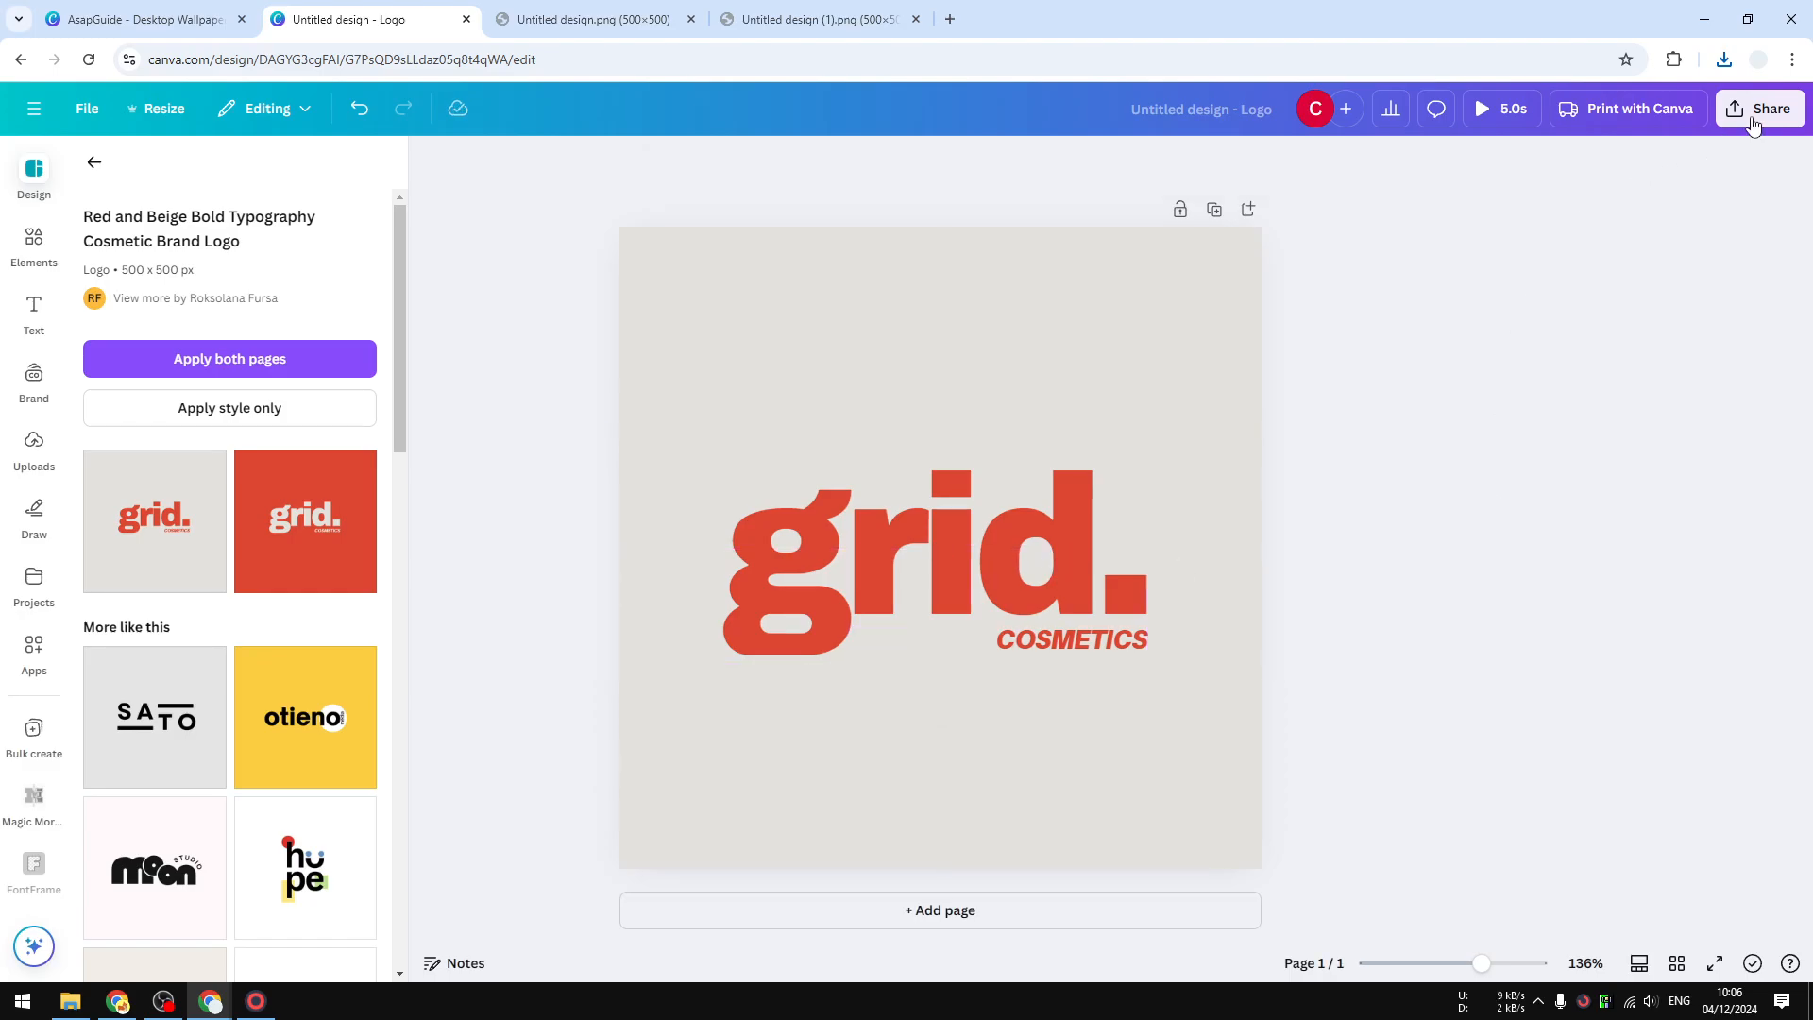
left_click(1754, 126)
left_click(1474, 488)
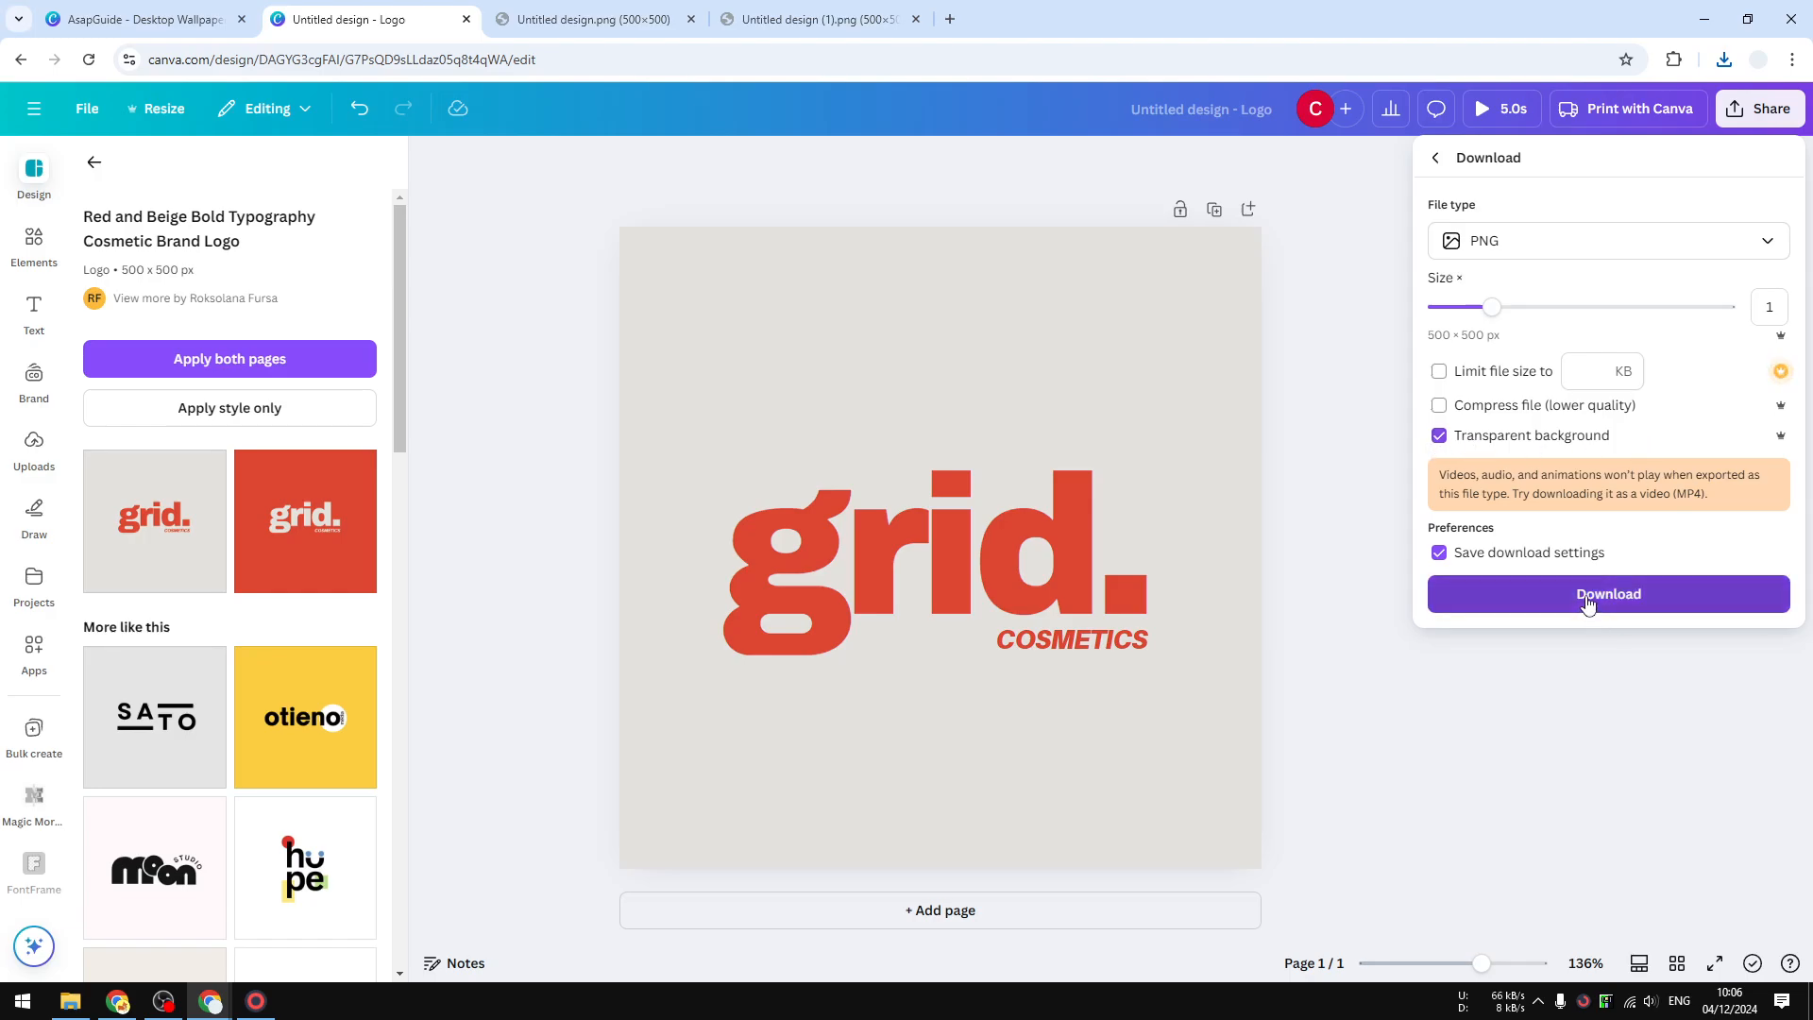
left_click(1588, 599)
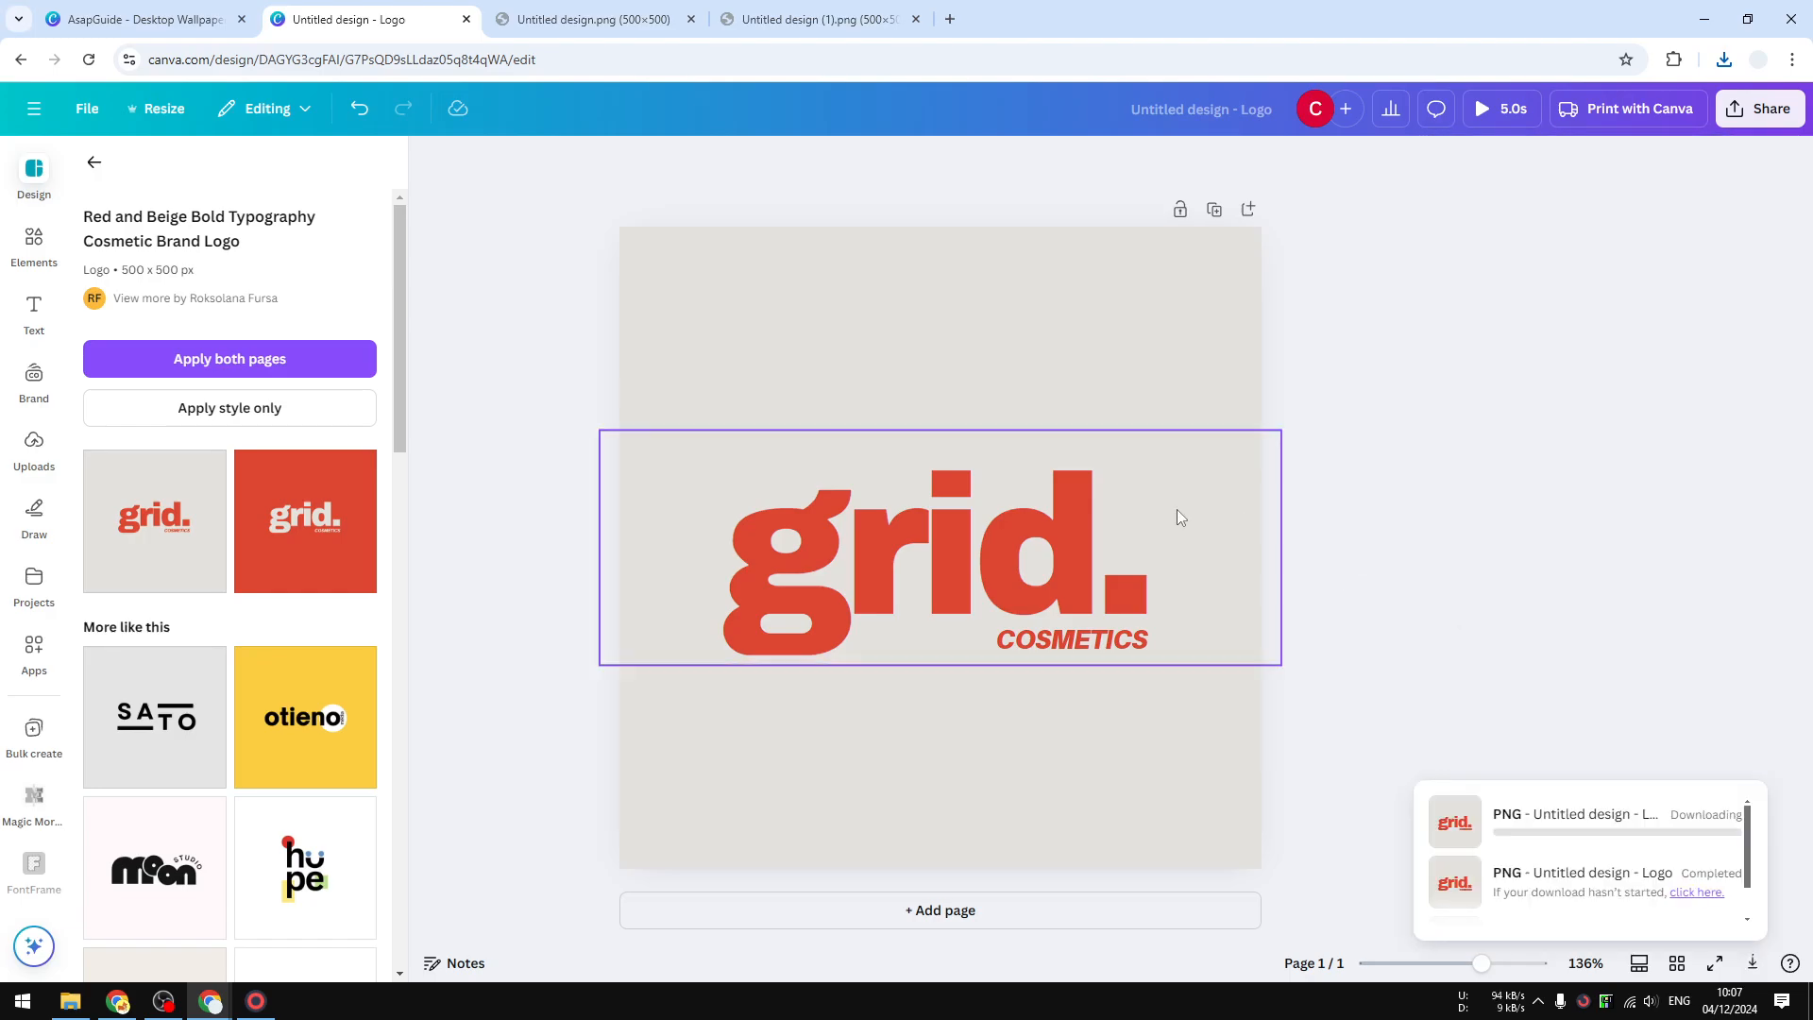
left_click(801, 774)
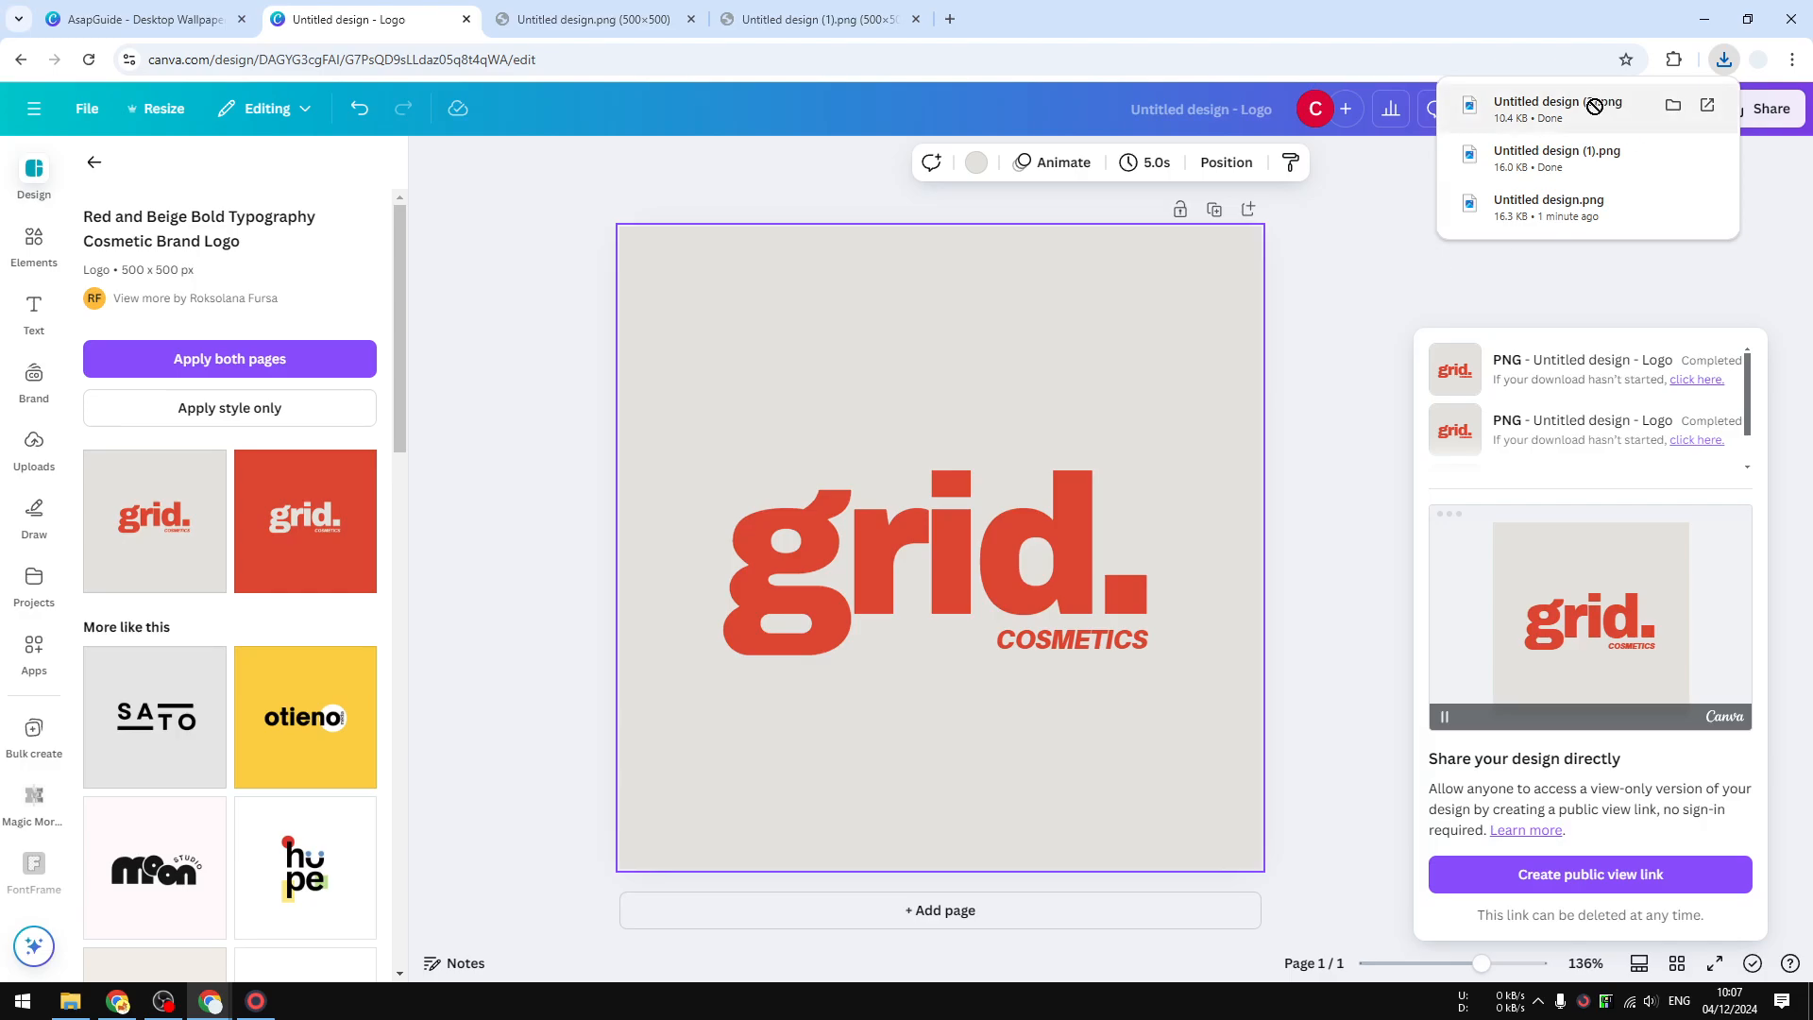
- Preview the grid. PNG in its own tab, then add a blank second page to the design
left_click_drag(1502, 109, 1066, 19)
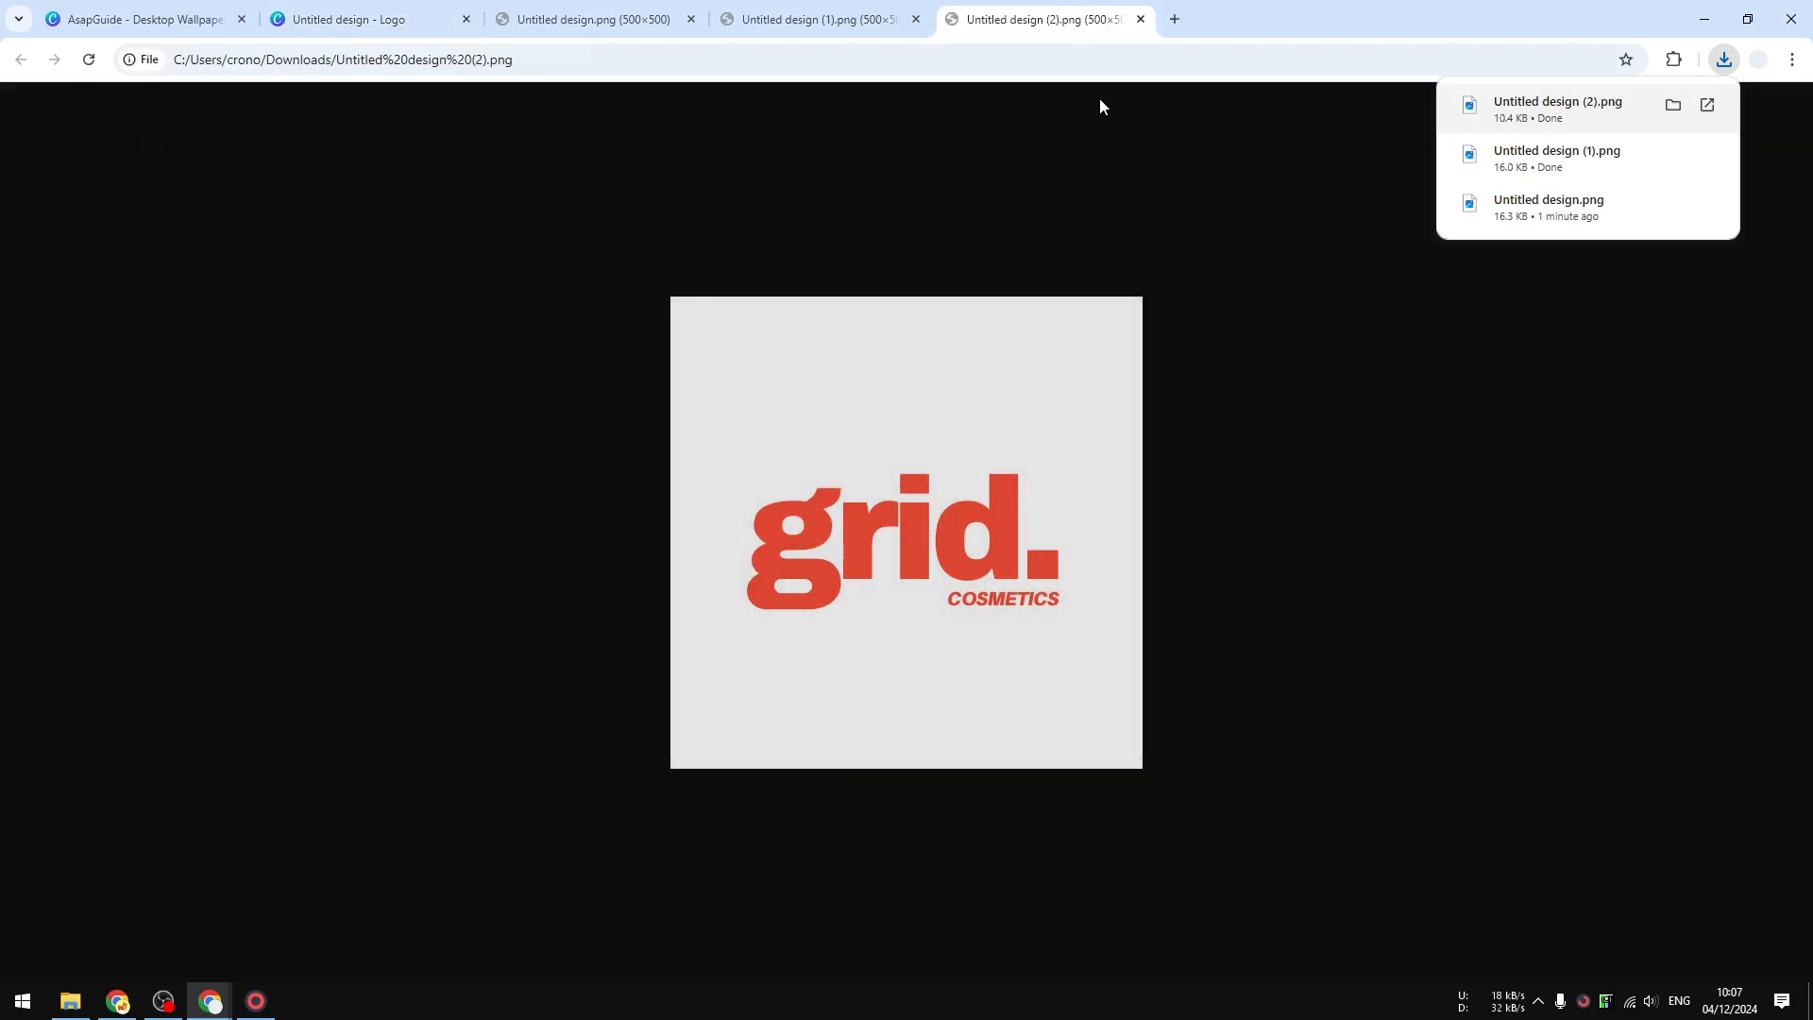
left_click_drag(954, 492, 996, 540)
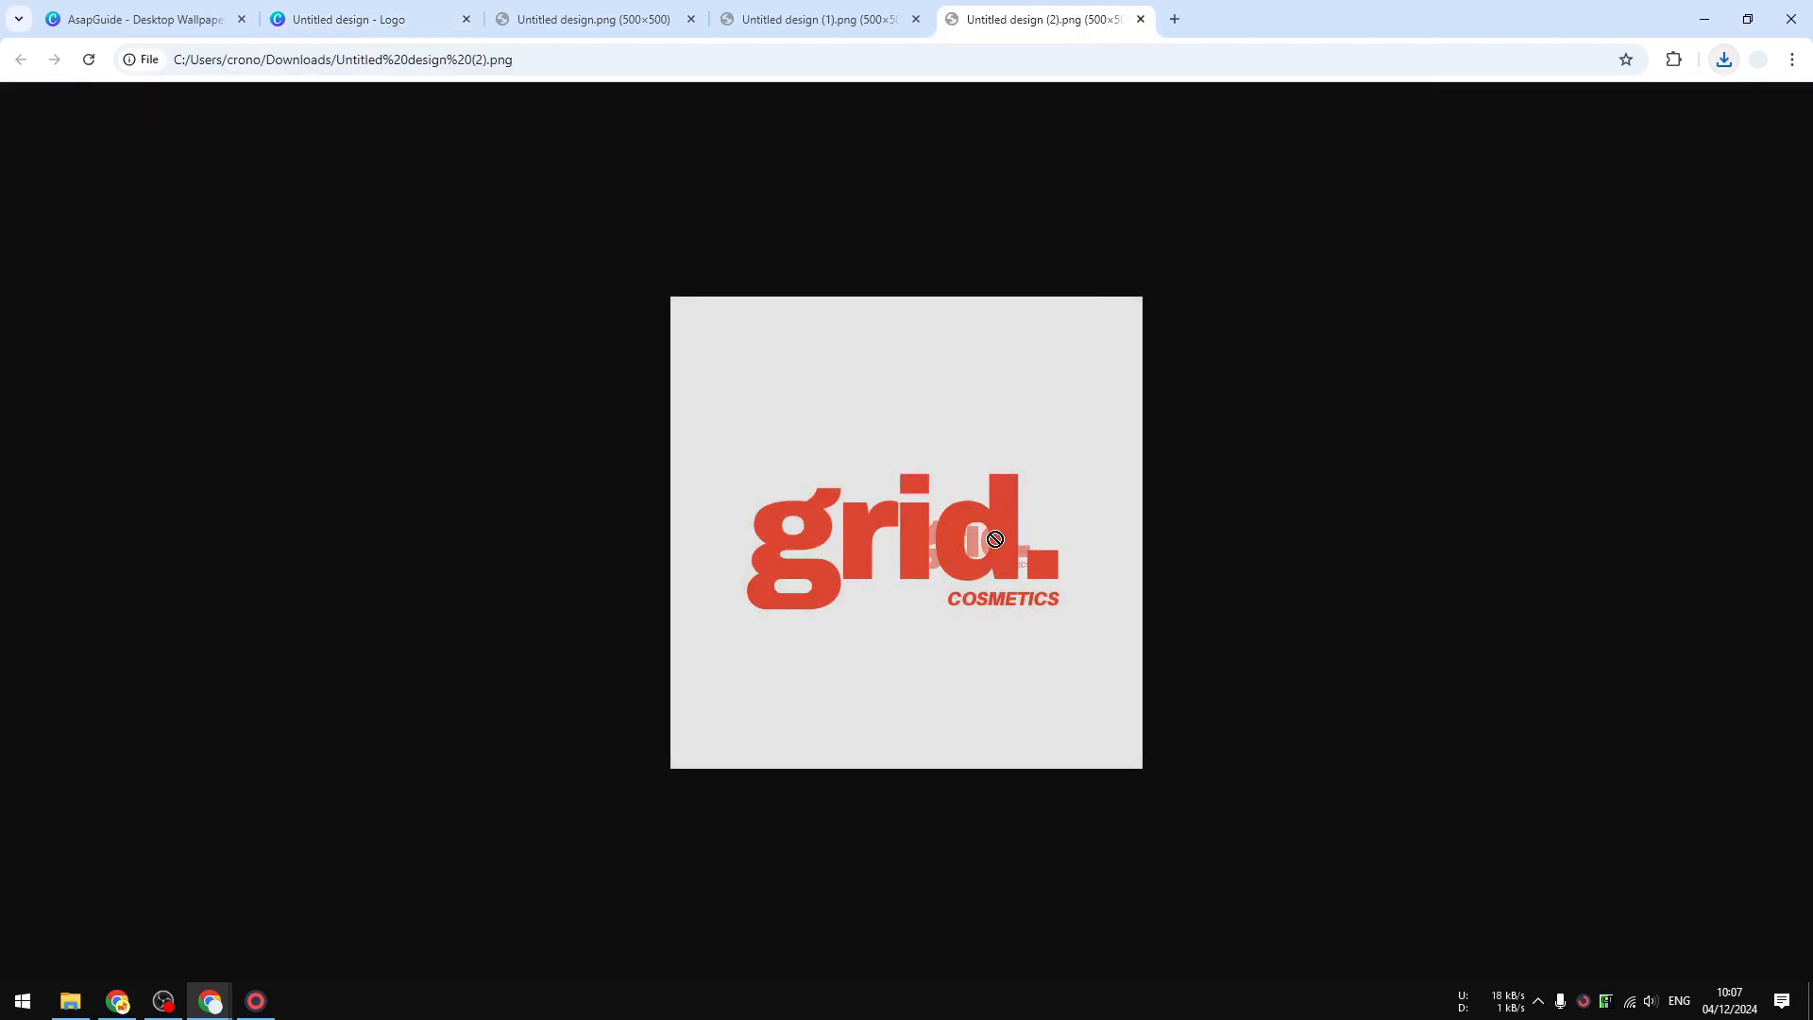
left_click(355, 14)
left_click(960, 925)
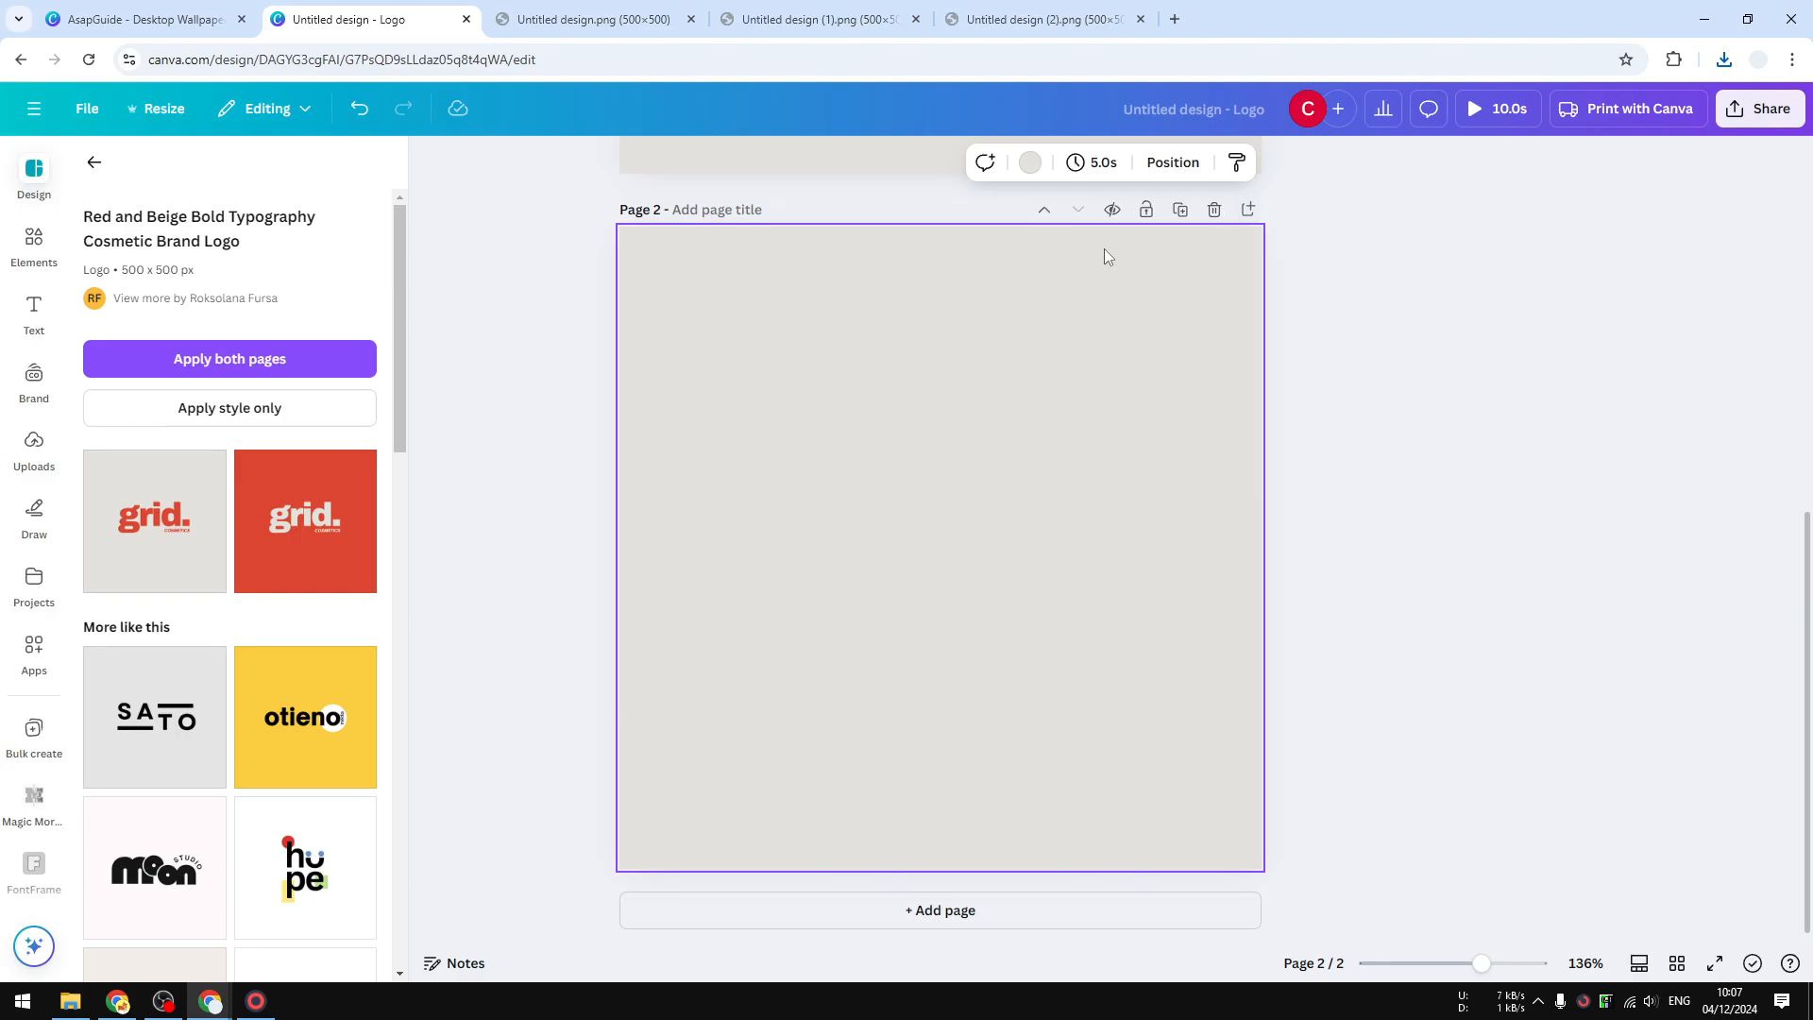
- Give page 2 a light orange background and place Untitled design (2).png on it from downloads
left_click(1031, 163)
left_click(265, 444)
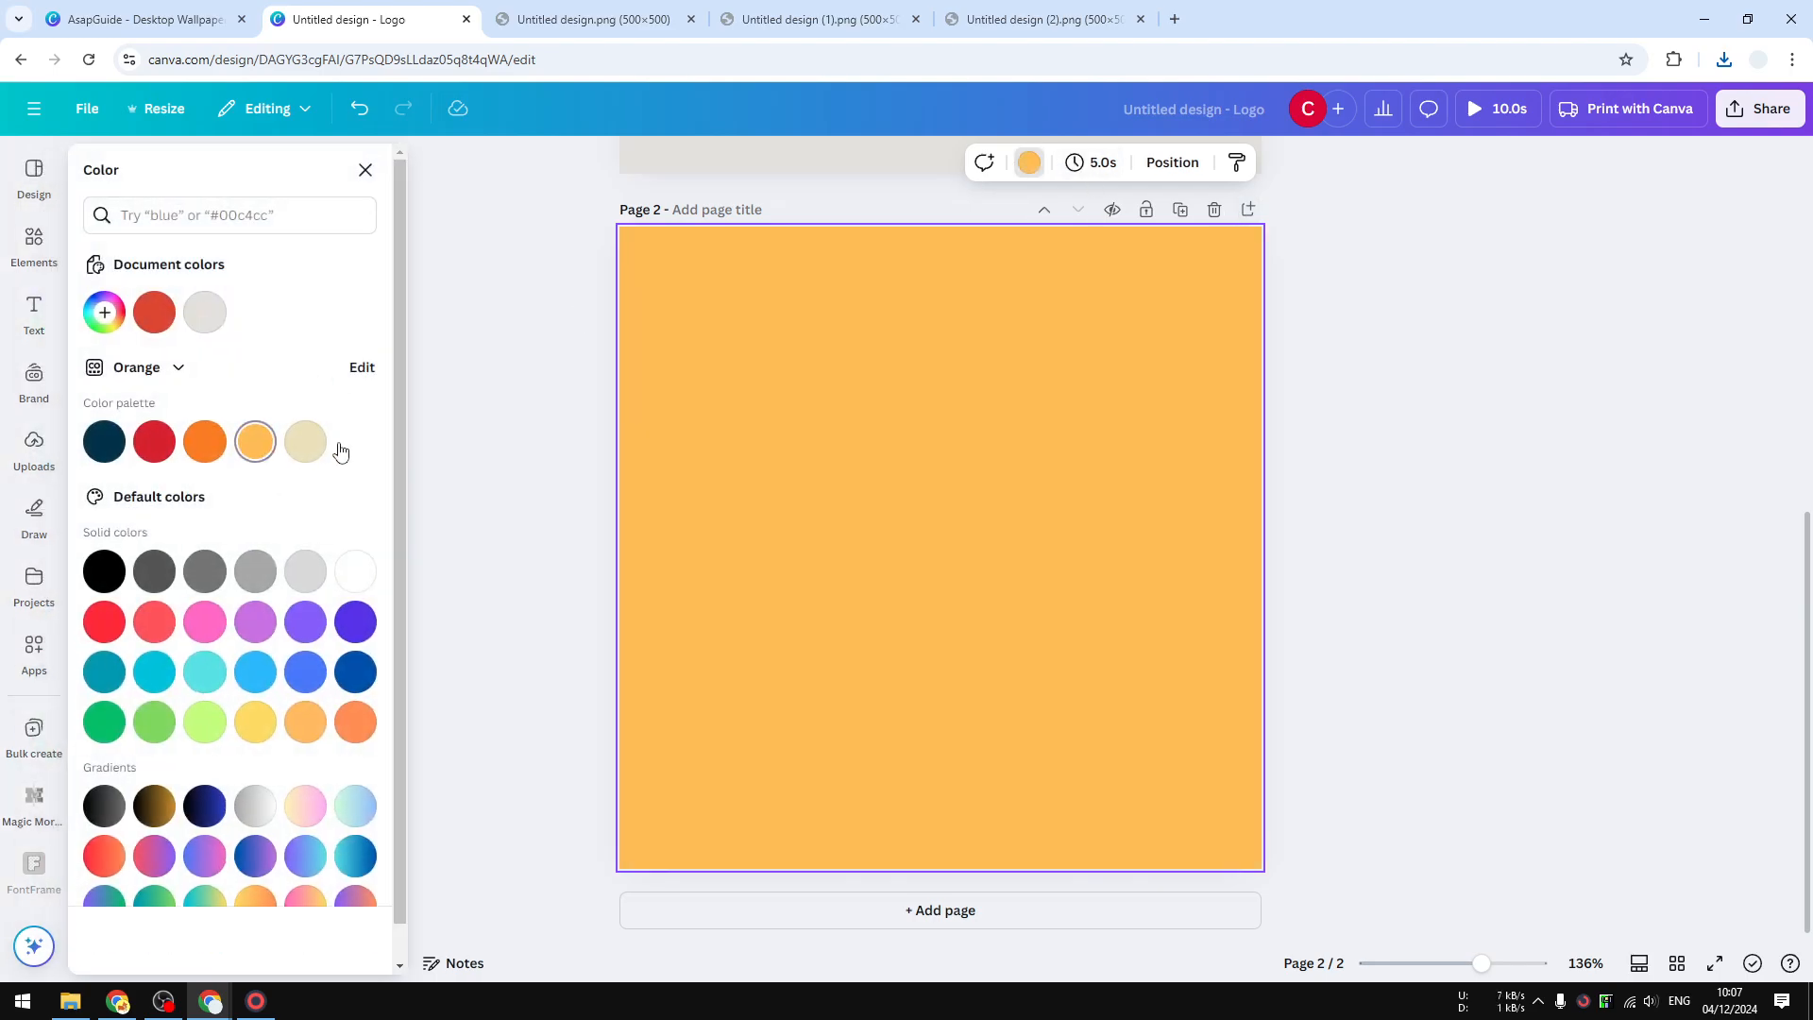
left_click(1396, 392)
left_click(1722, 60)
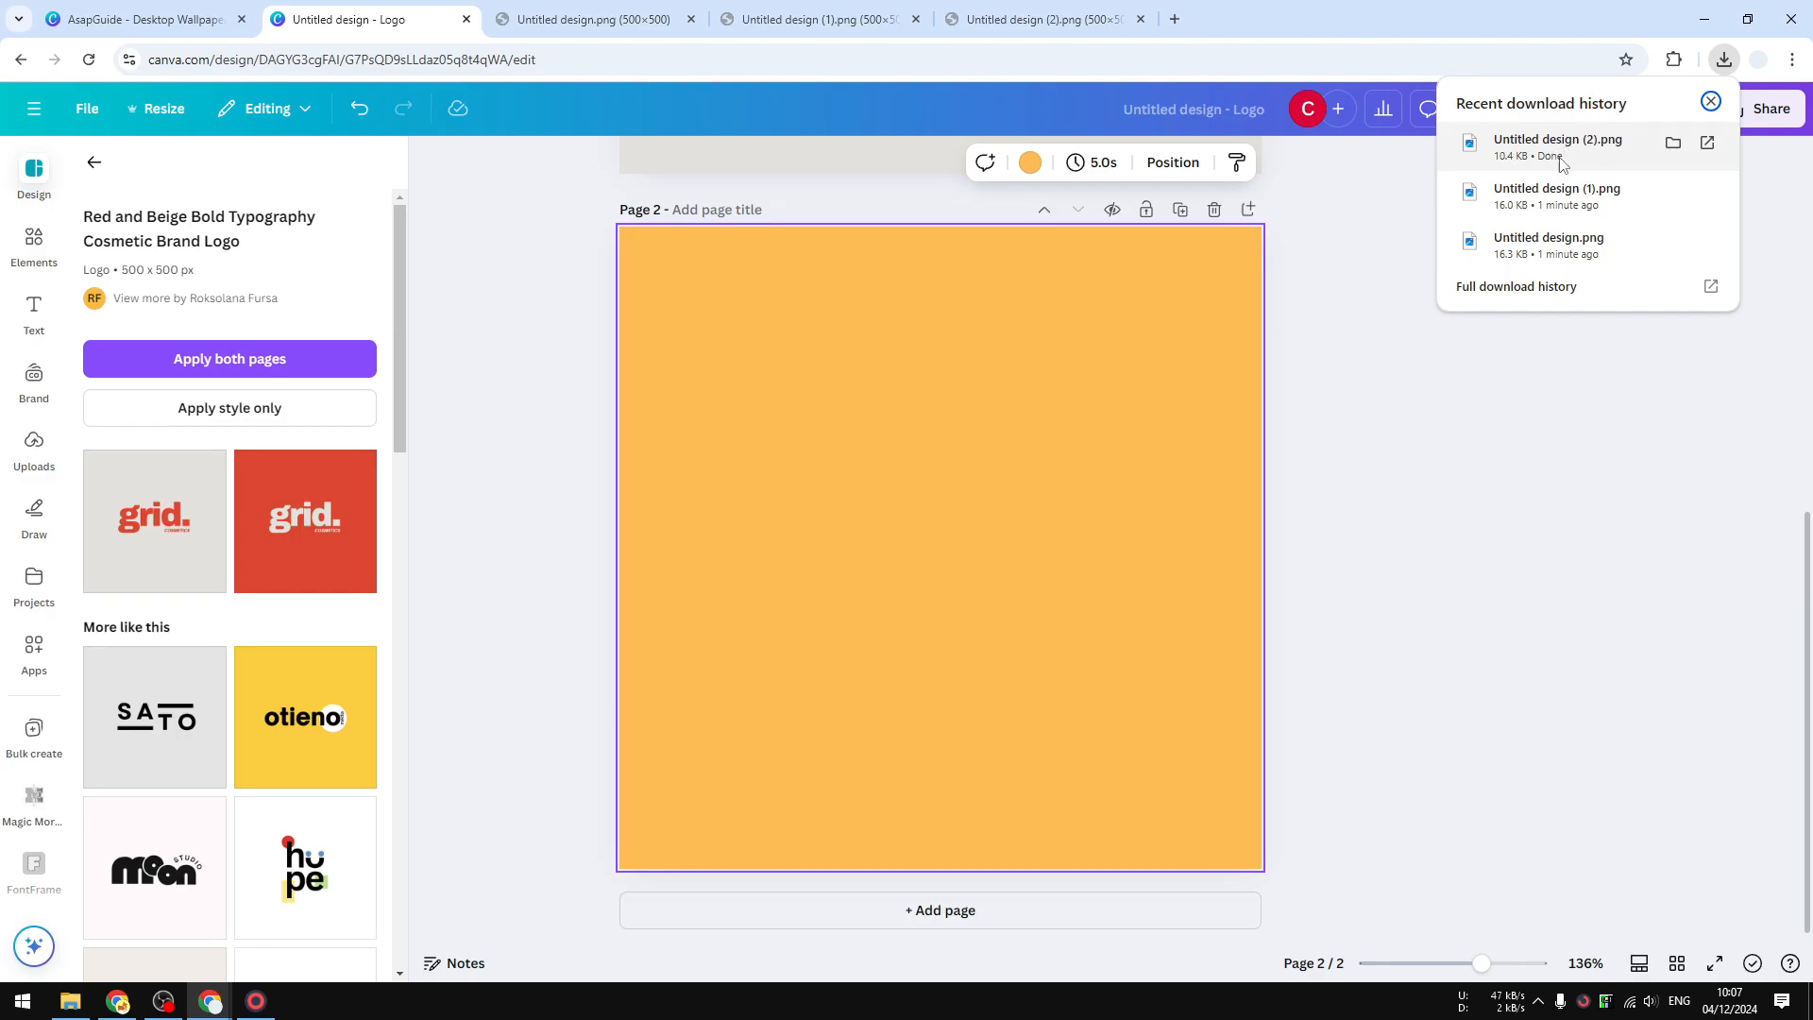
left_click_drag(1559, 155, 966, 473)
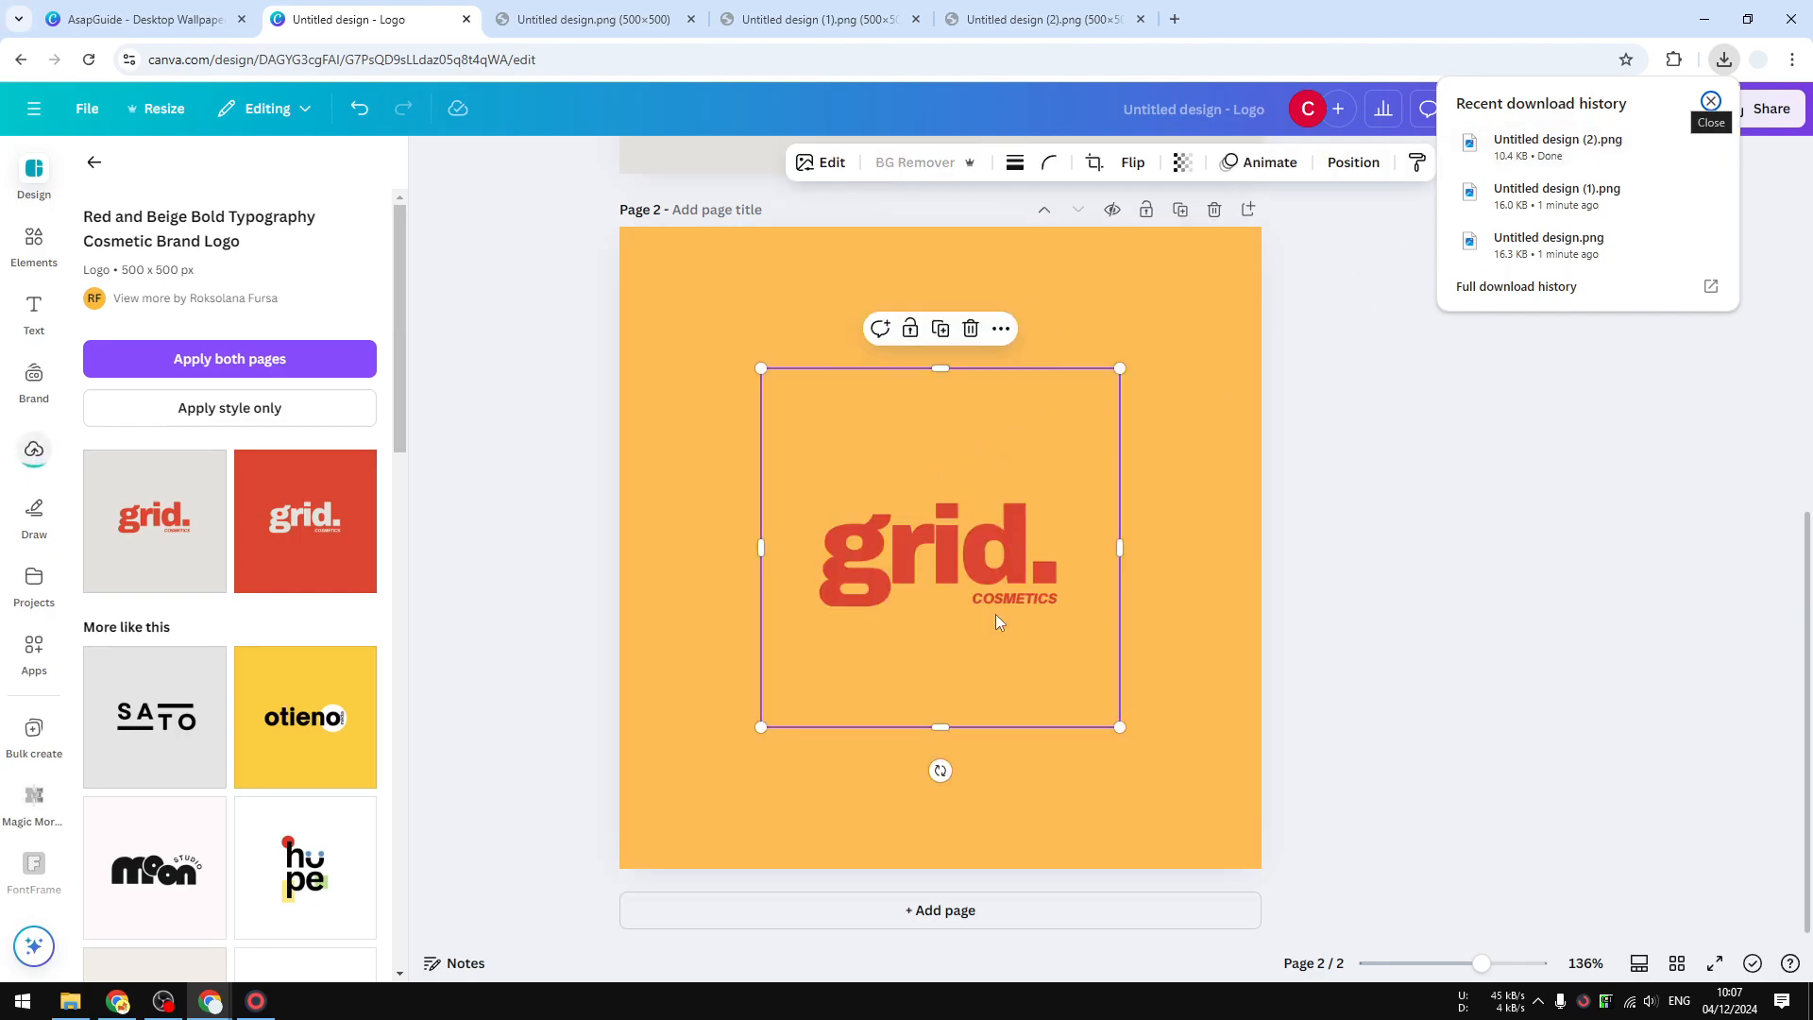
left_click_drag(950, 566, 978, 482)
left_click(1059, 851)
left_click(1005, 464)
- Change page 2's background to lime green #c1ff72 and enlarge the grid. logo near the centre
left_click(1087, 804)
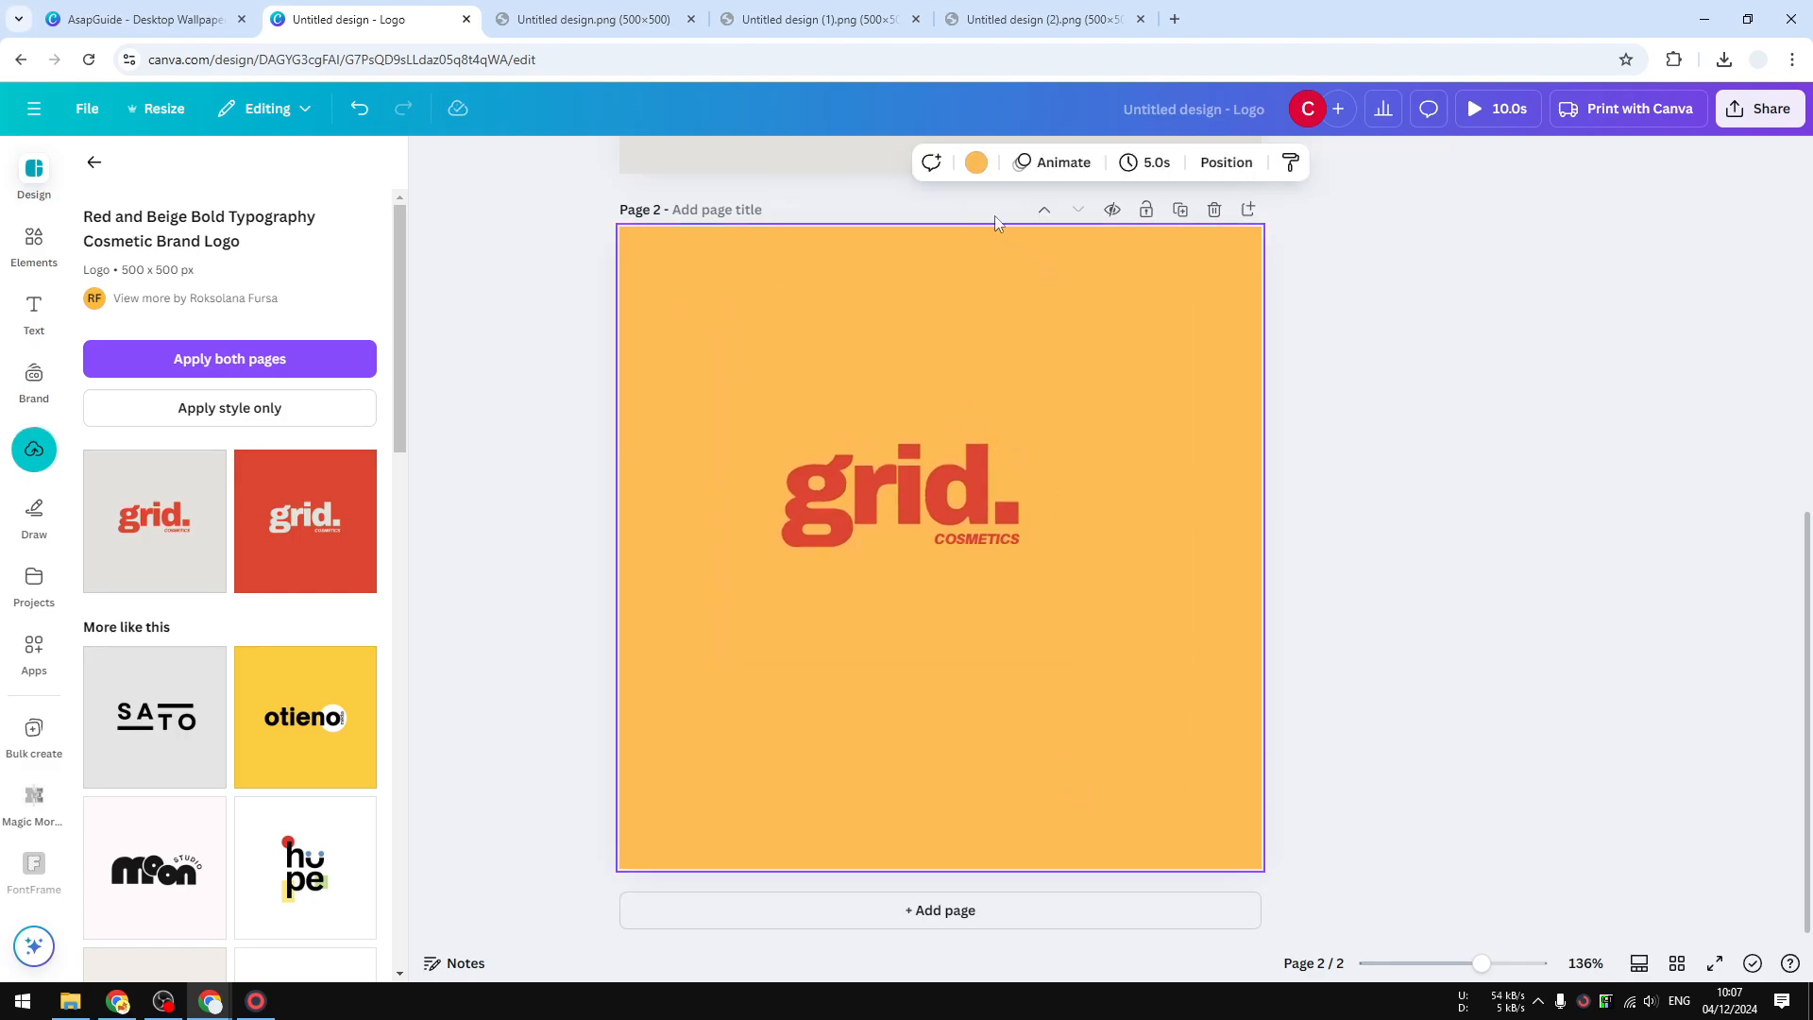
left_click(977, 163)
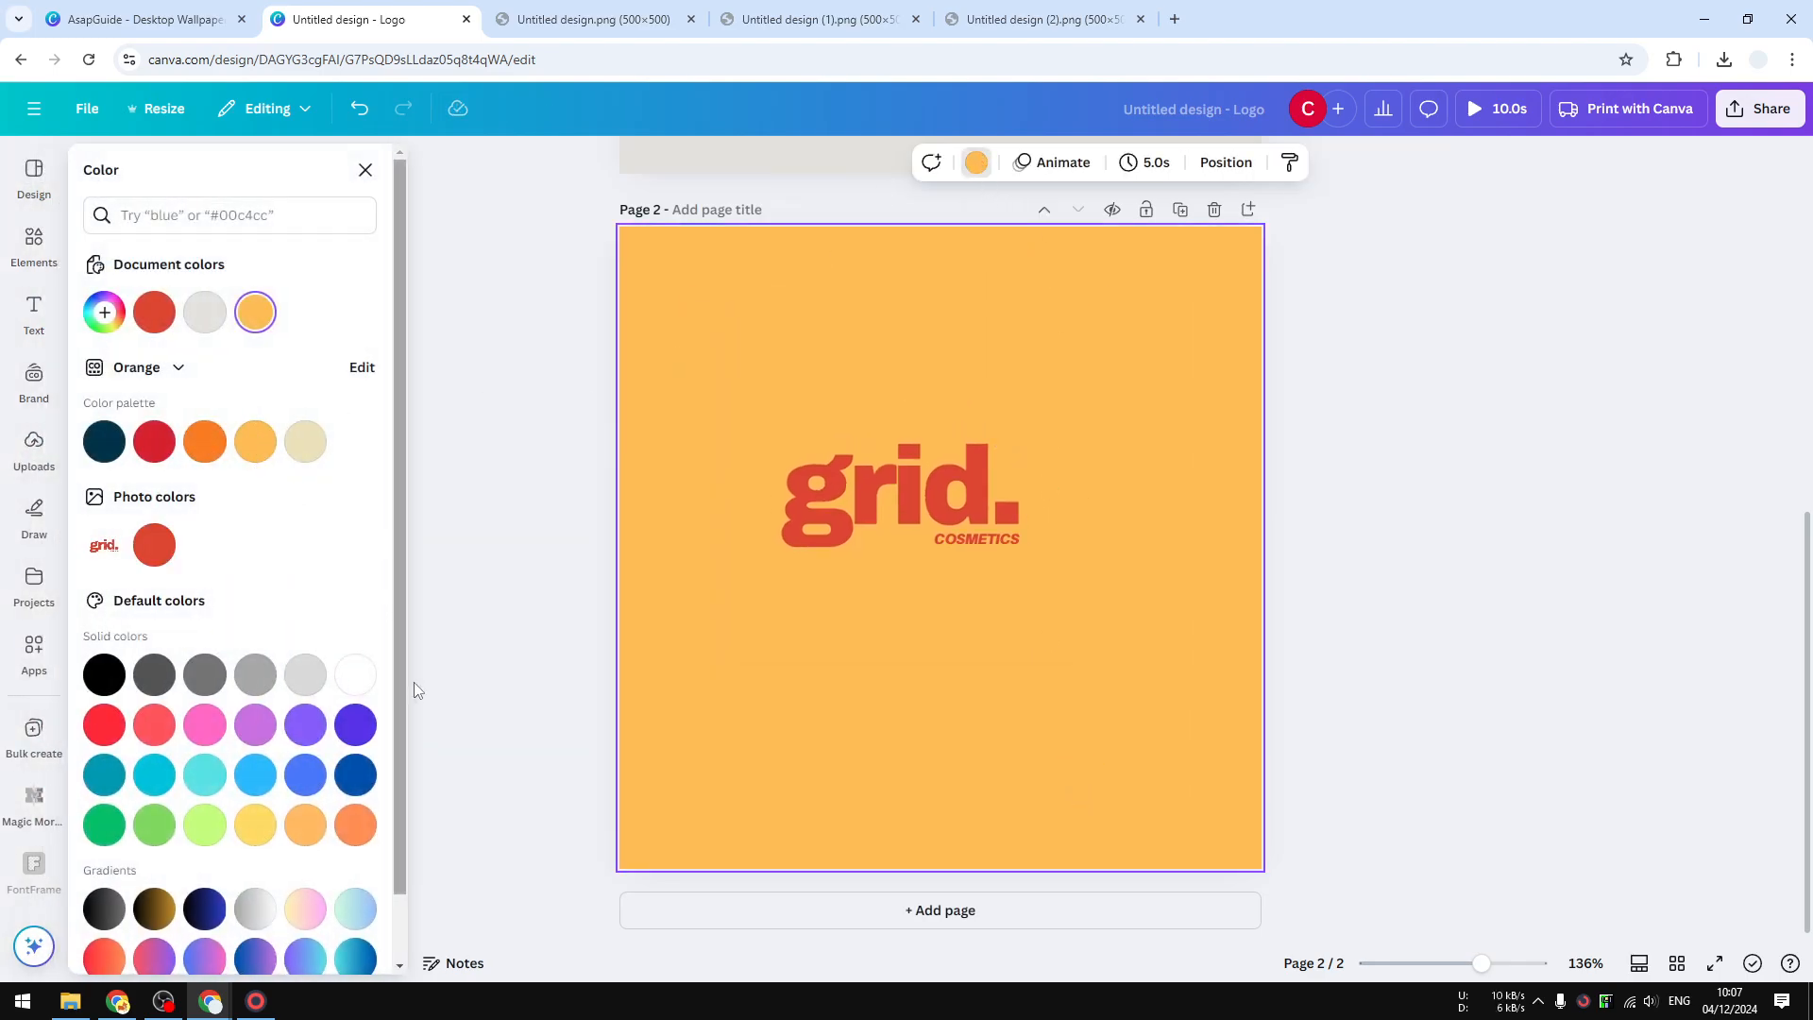
left_click(215, 833)
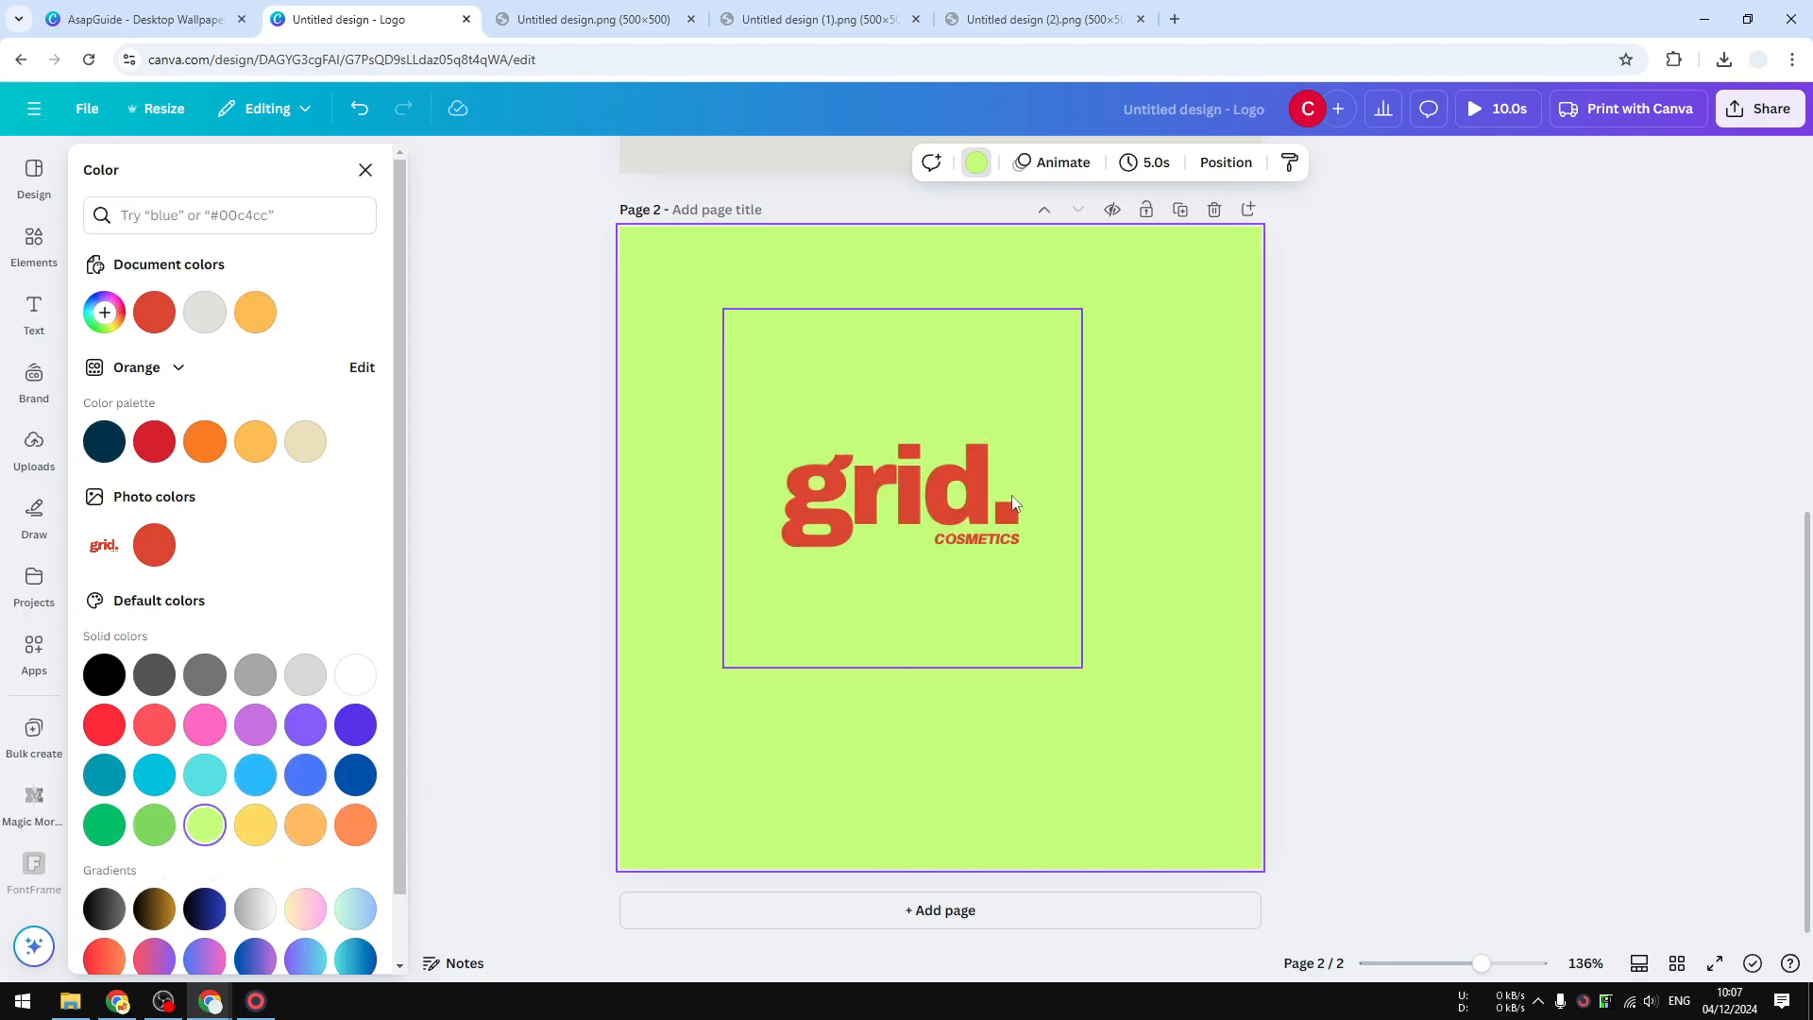
left_click_drag(921, 525, 984, 540)
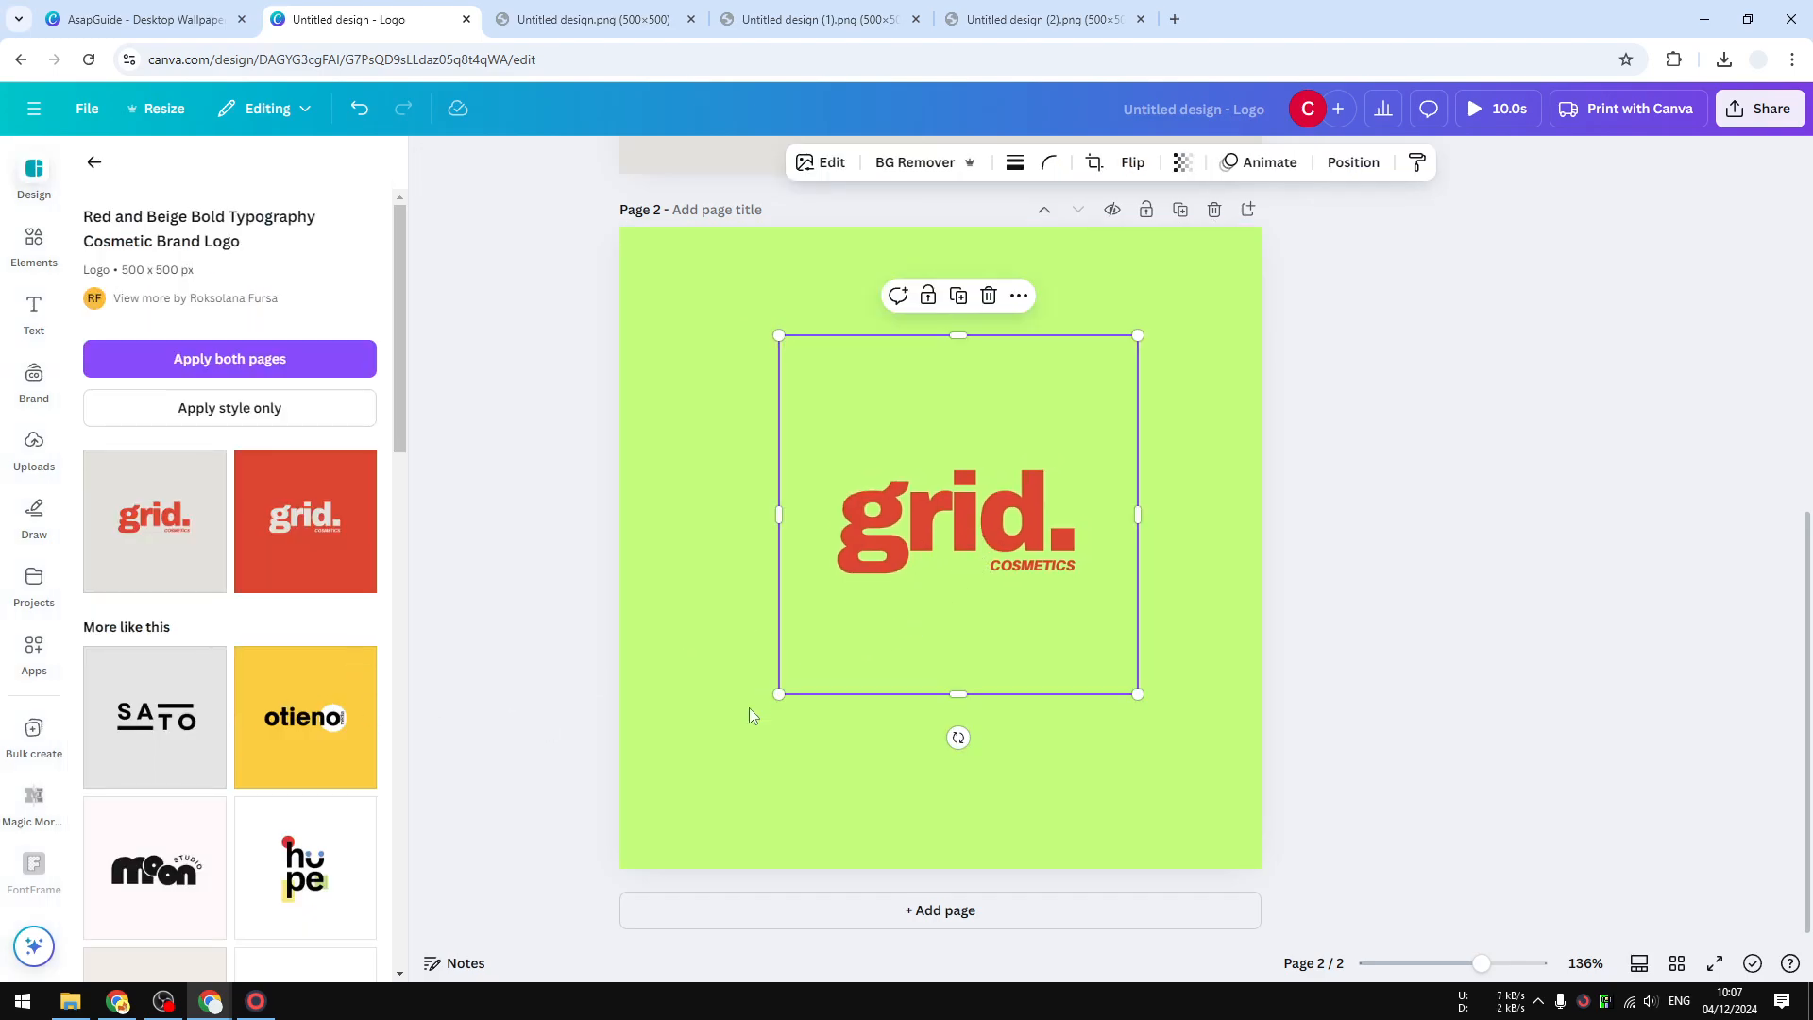
left_click_drag(778, 694, 669, 805)
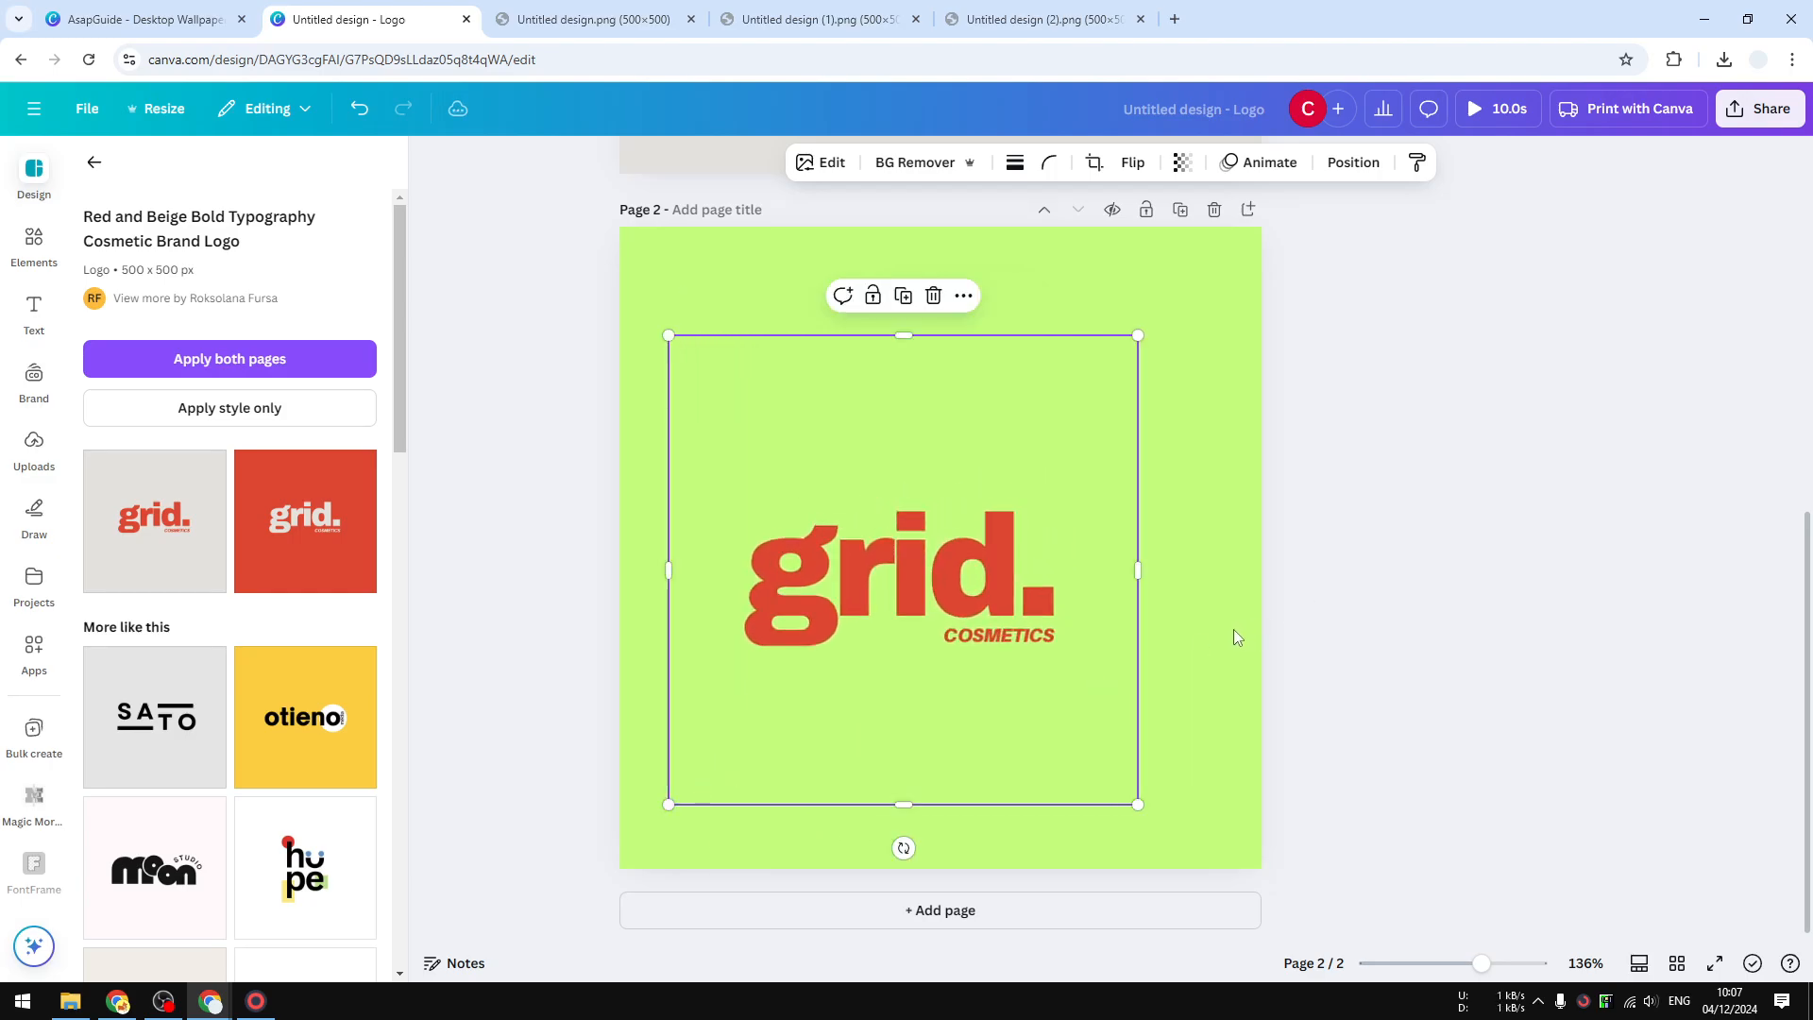